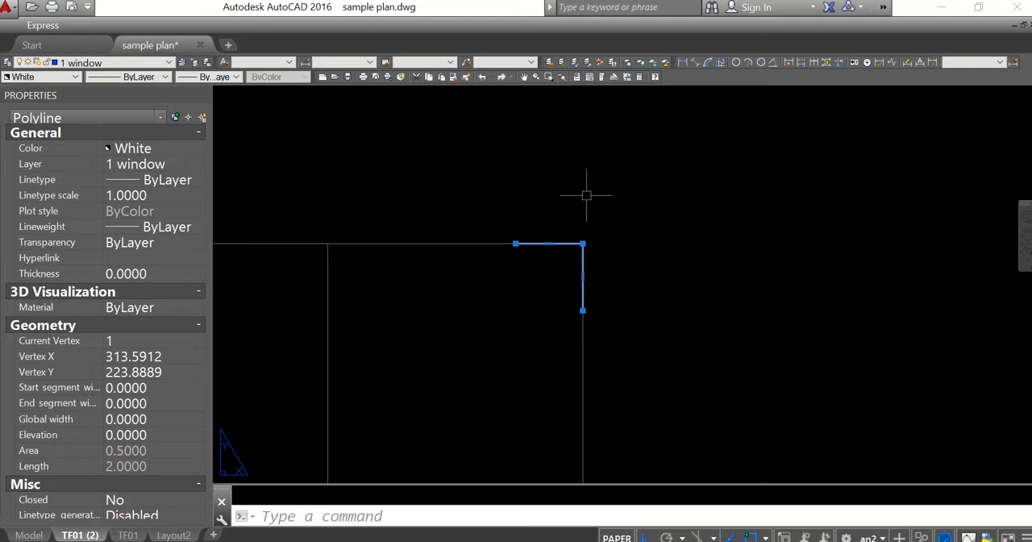
# Examine the small L-shaped corner marks at the upper-right and lower-left corners of the floor plan
pyautogui.scroll(-6, 586, 195)
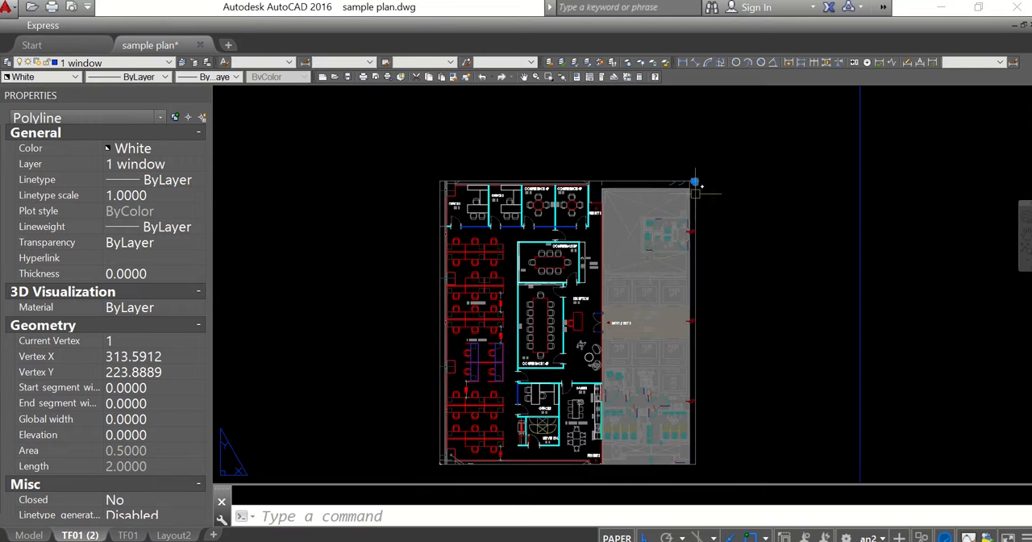
pyautogui.scroll(6, 452, 472)
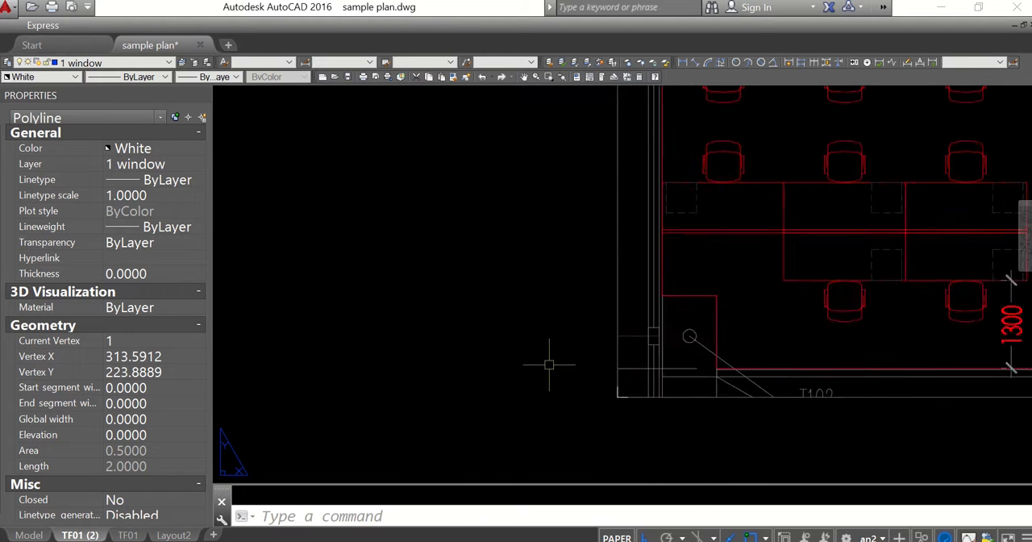
pyautogui.scroll(2, 484, 355)
pyautogui.click(391, 329)
pyautogui.click(502, 472)
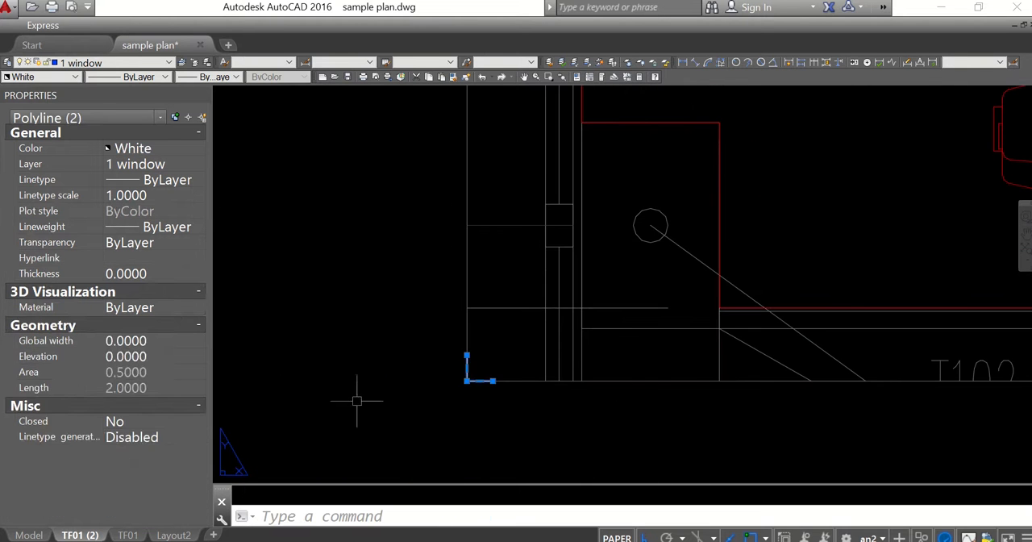
pyautogui.scroll(-3, 357, 396)
pyautogui.press('Escape')
pyautogui.scroll(-8, 520, 287)
pyautogui.scroll(6, 529, 230)
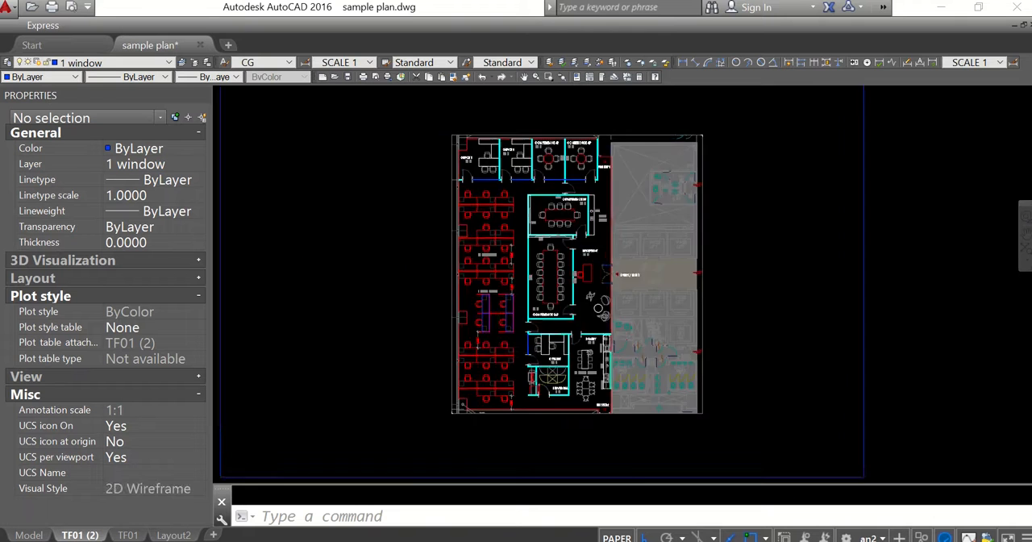
# Inspect the room names, area labels and workstation dimensions across the framed office plan
pyautogui.scroll(-2, 494, 297)
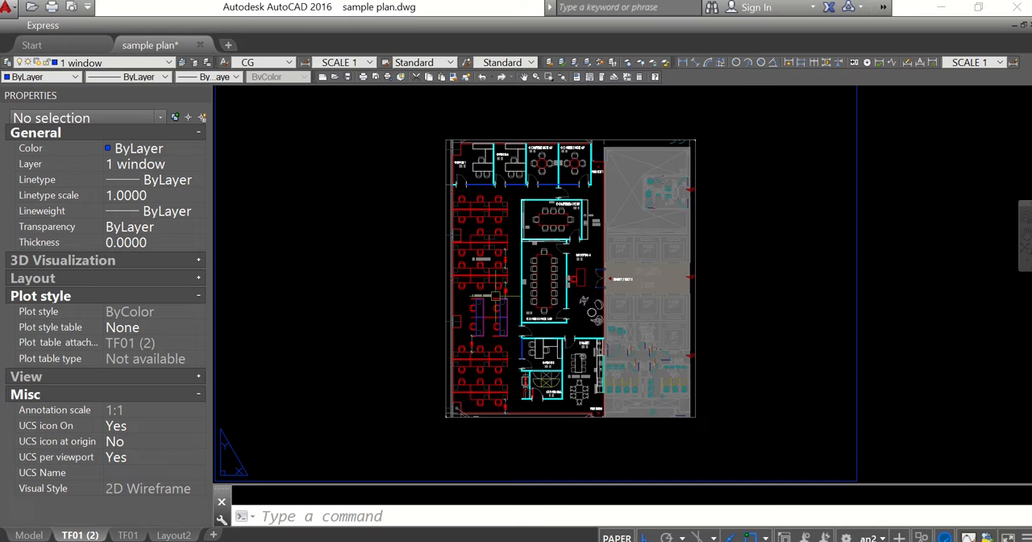
pyautogui.scroll(-4, 556, 270)
pyautogui.scroll(7, 524, 266)
pyautogui.scroll(-6, 485, 162)
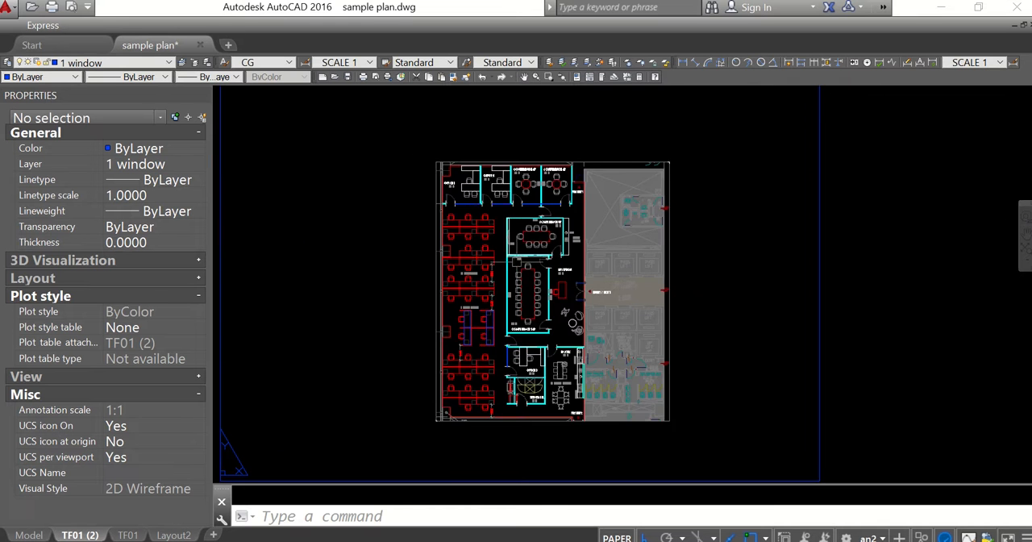
pyautogui.scroll(2, 497, 225)
pyautogui.scroll(6, 437, 164)
pyautogui.moveTo(444, 180); pyautogui.dragTo(458, 280)
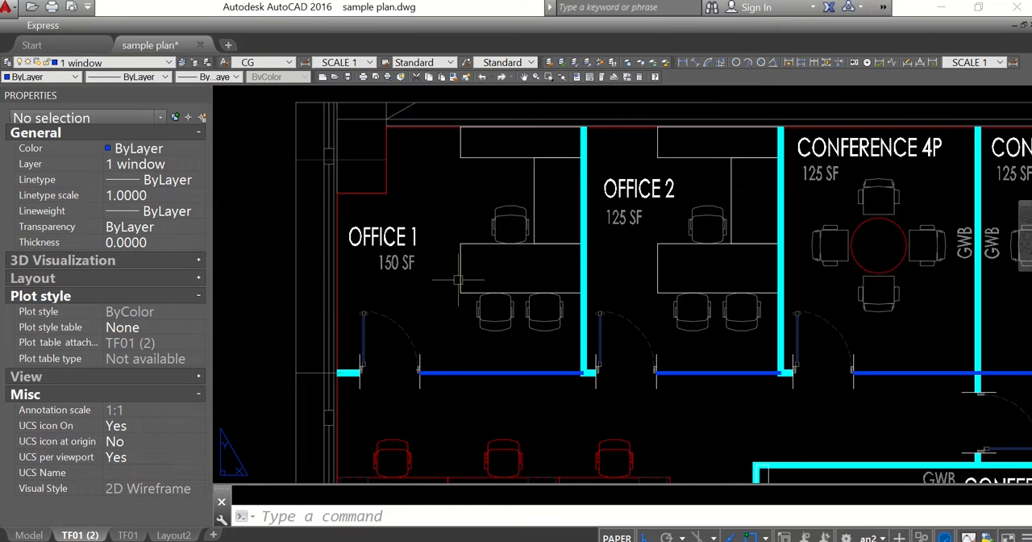
pyautogui.scroll(-8, 458, 277)
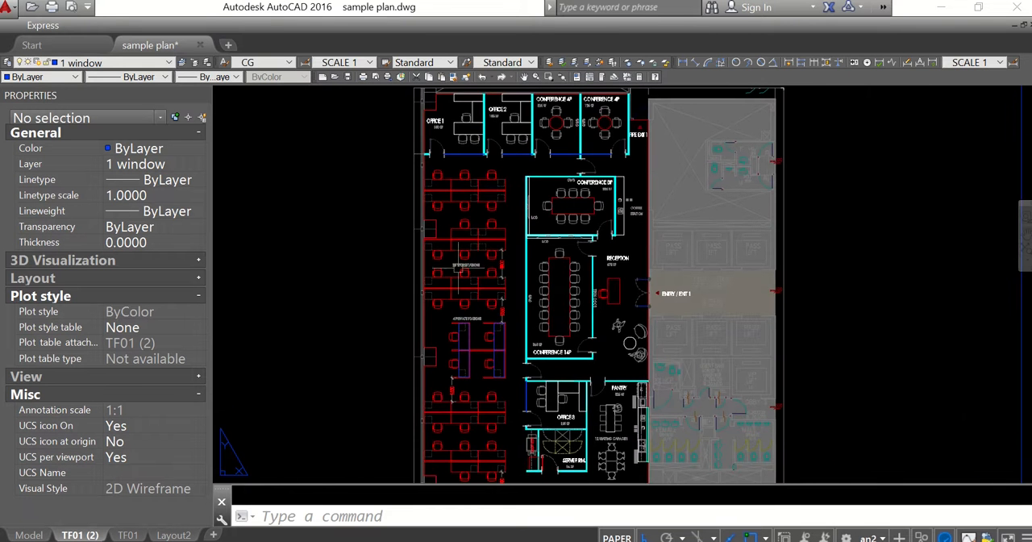
pyautogui.scroll(5, 484, 194)
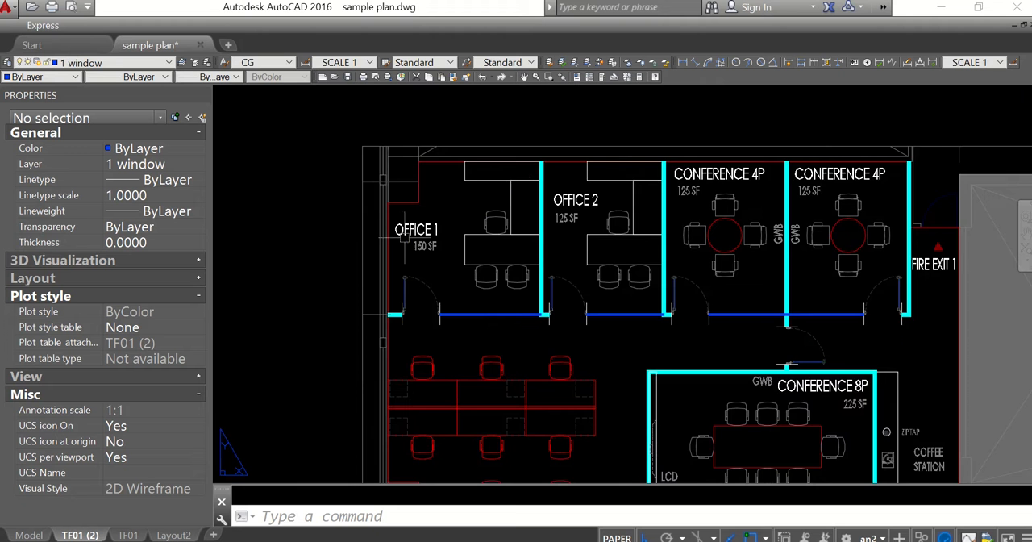
pyautogui.scroll(3, 429, 235)
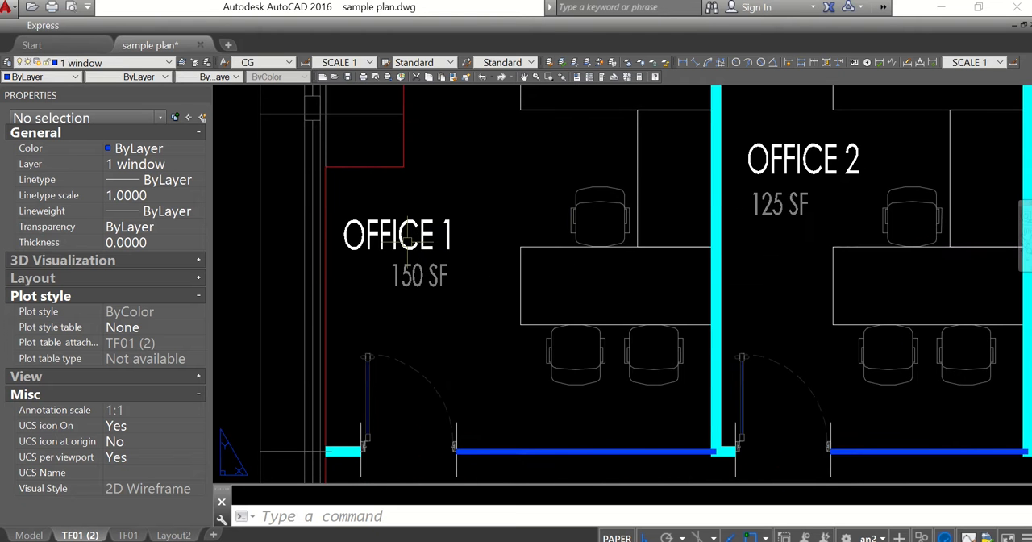
pyautogui.scroll(-6, 417, 274)
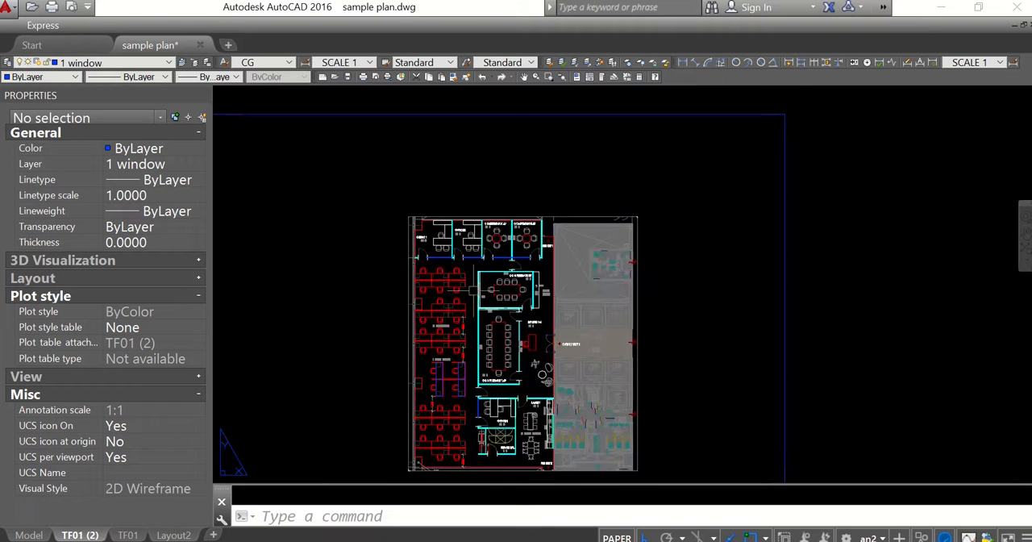
pyautogui.scroll(5, 489, 300)
pyautogui.scroll(5, 395, 258)
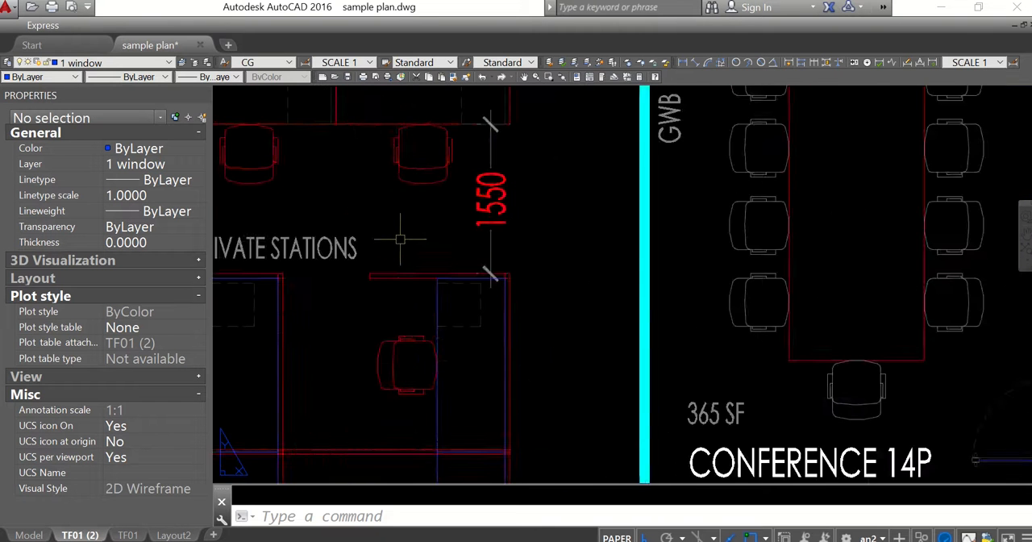
pyautogui.scroll(-5, 546, 231)
pyautogui.moveTo(530, 235); pyautogui.dragTo(524, 313)
pyautogui.scroll(-6, 510, 255)
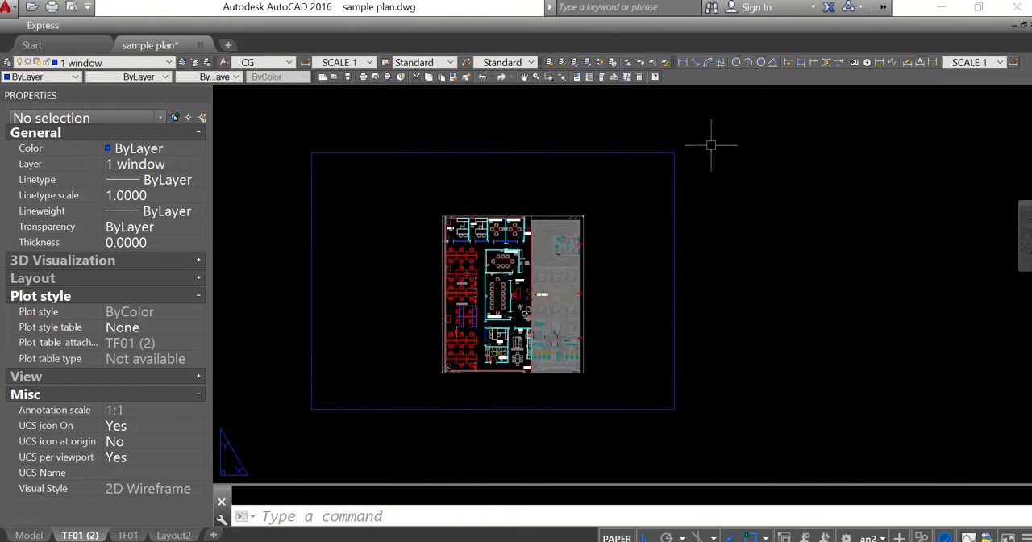
# Copy the blue frame with its plan viewport and corner marks from the frame's lower-left corner to its lower-right corner
pyautogui.click(719, 121)
pyautogui.click(293, 455)
pyautogui.write('co')
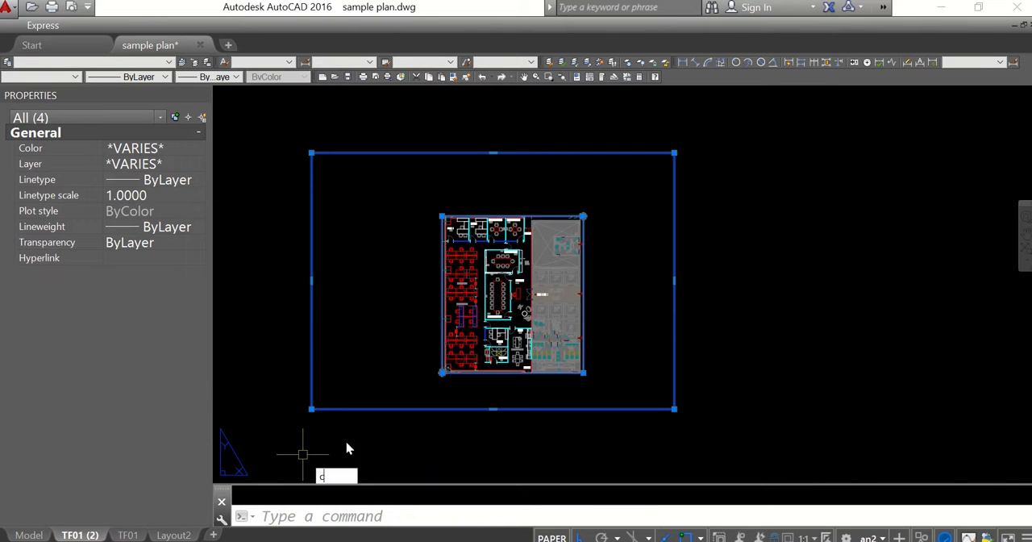
pyautogui.press('Return')
pyautogui.click(313, 409)
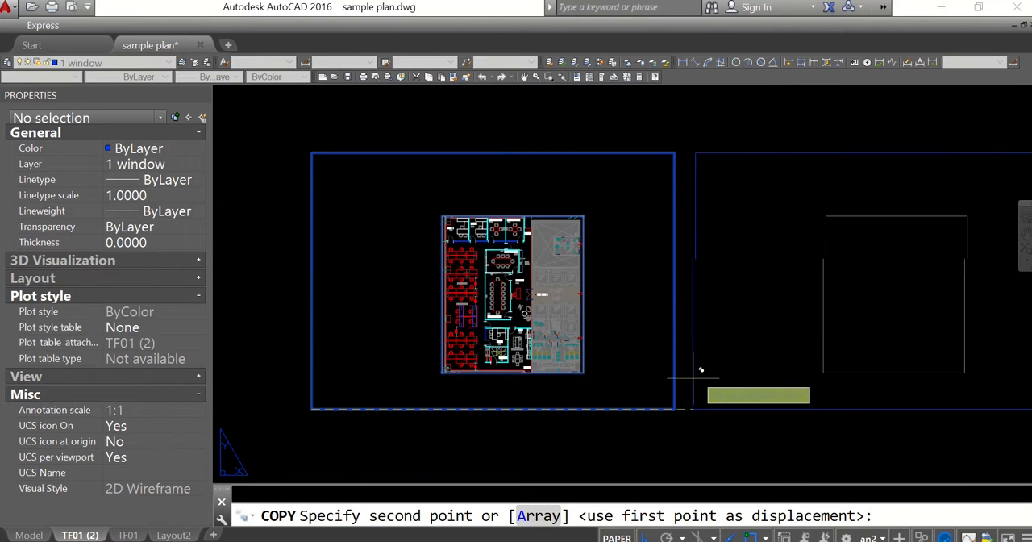
pyautogui.click(675, 409)
pyautogui.press('Escape')
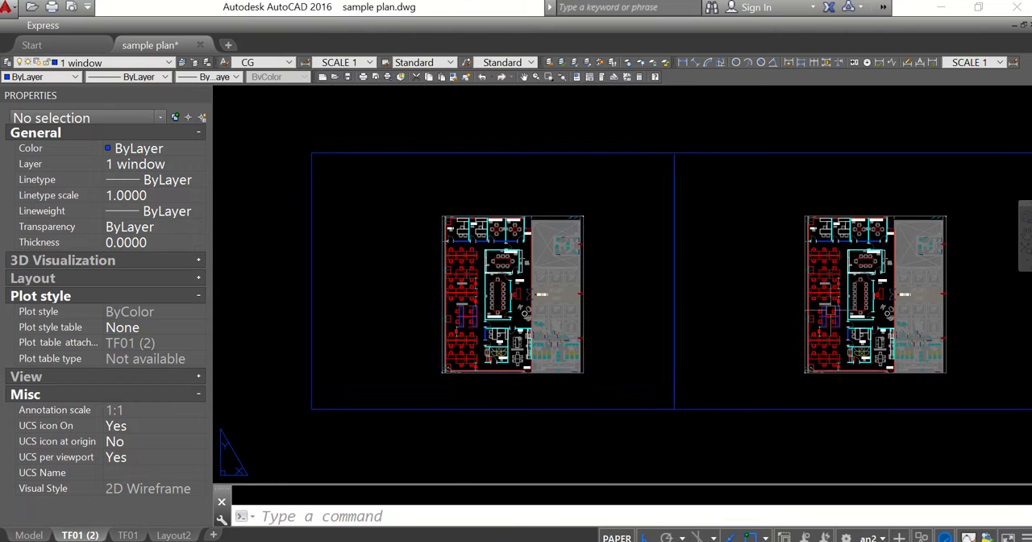
# Activate the copied plan's viewport and freeze the layers of the OFFICE 2 name and its 125 SF label there
pyautogui.moveTo(854, 267); pyautogui.dragTo(558, 260)
pyautogui.scroll(6, 557, 259)
pyautogui.scroll(6, 531, 212)
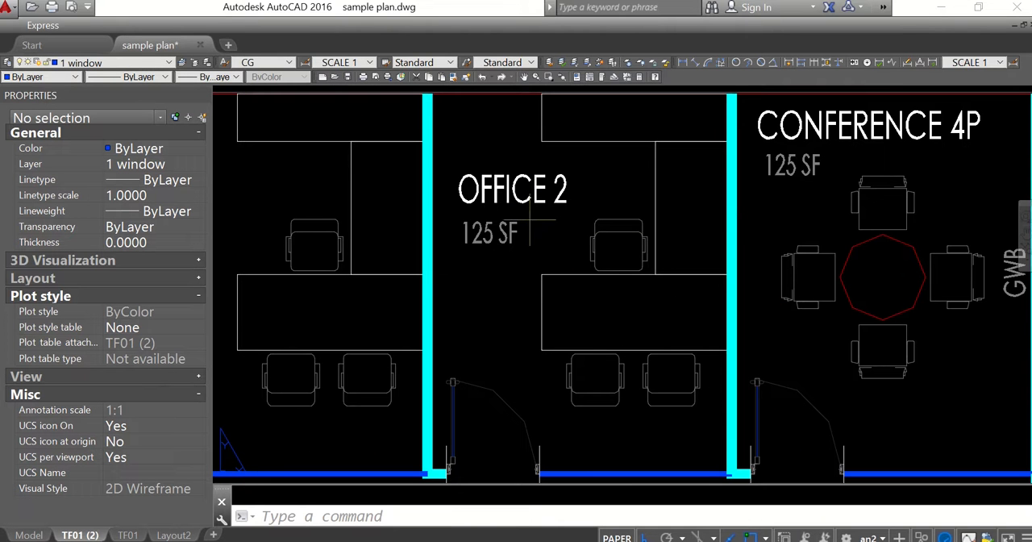
pyautogui.doubleClick(530, 220)
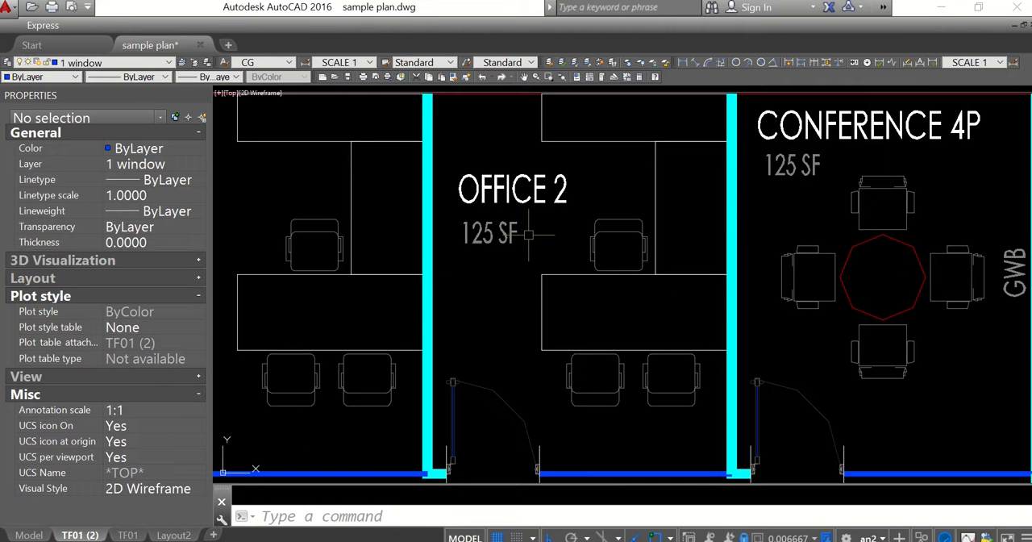
pyautogui.click(630, 63)
pyautogui.click(484, 186)
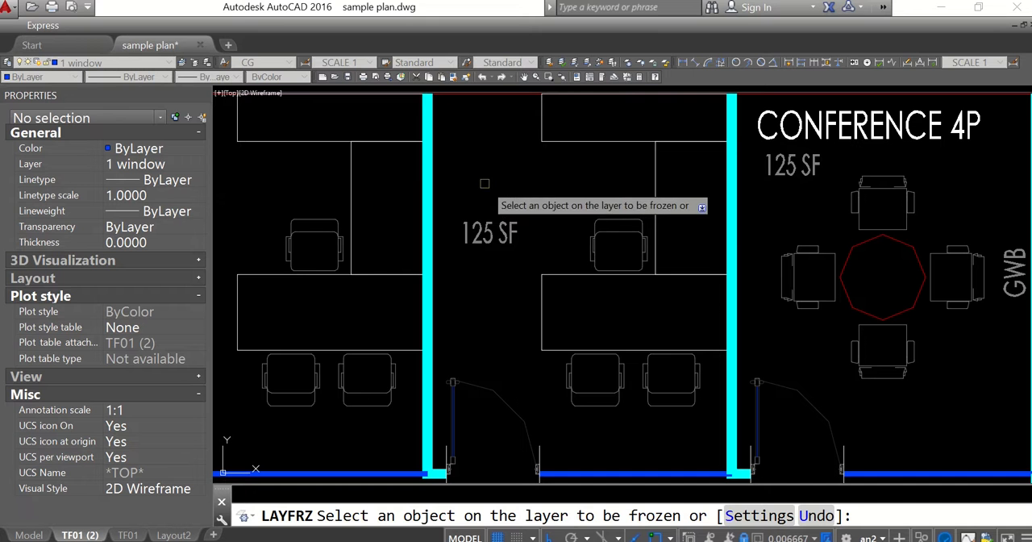
pyautogui.click(484, 233)
# Move the two CONFERENCE 4P labels to layer 1-ROOM NM and return to paper space
pyautogui.scroll(-5, 491, 217)
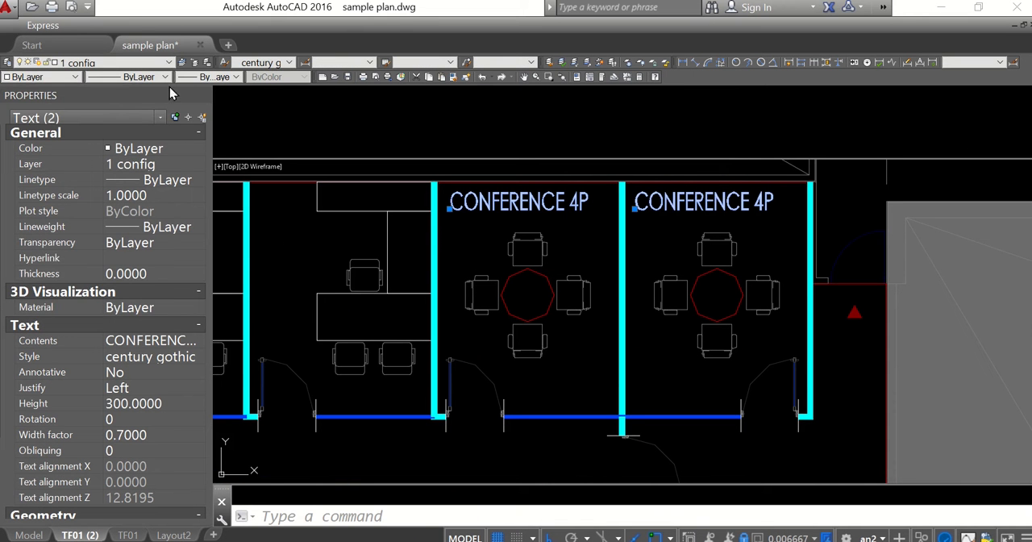
pyautogui.click(109, 63)
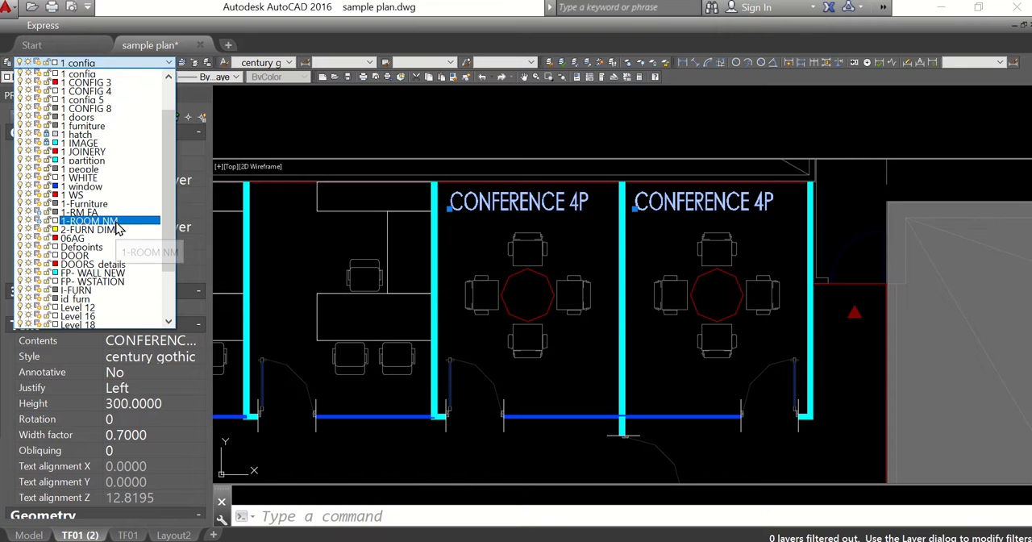
pyautogui.click(154, 222)
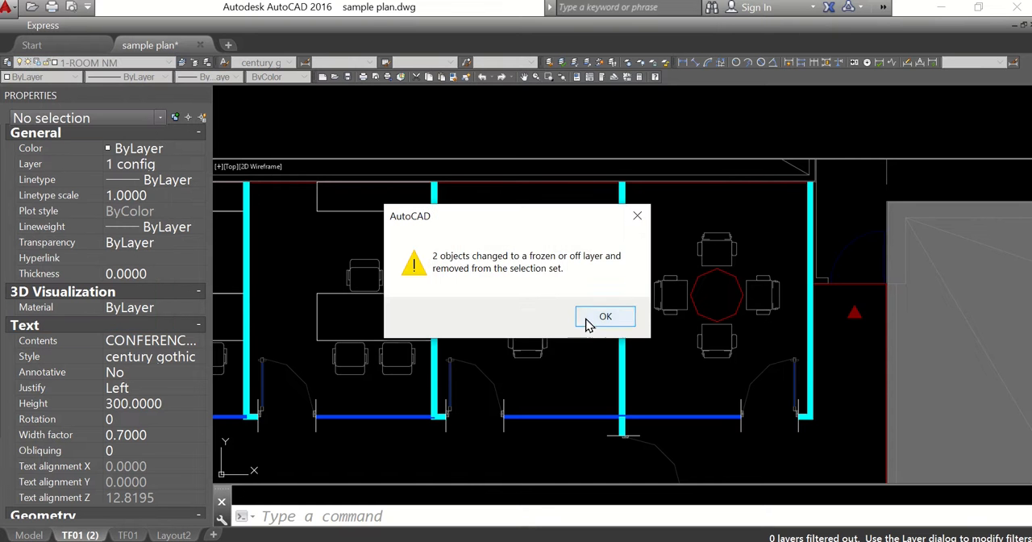
pyautogui.click(601, 316)
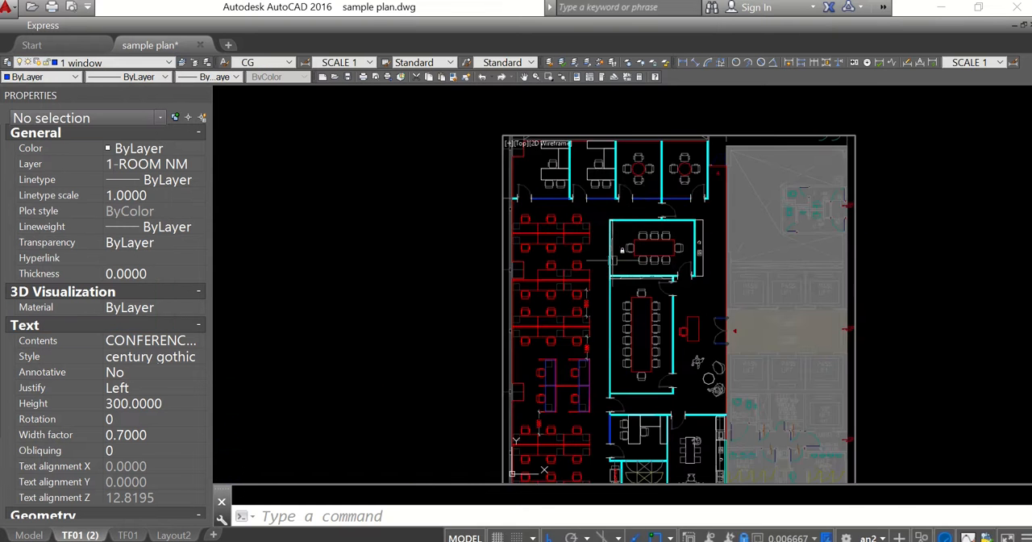
pyautogui.moveTo(613, 260); pyautogui.dragTo(573, 143)
pyautogui.scroll(-5, 646, 273)
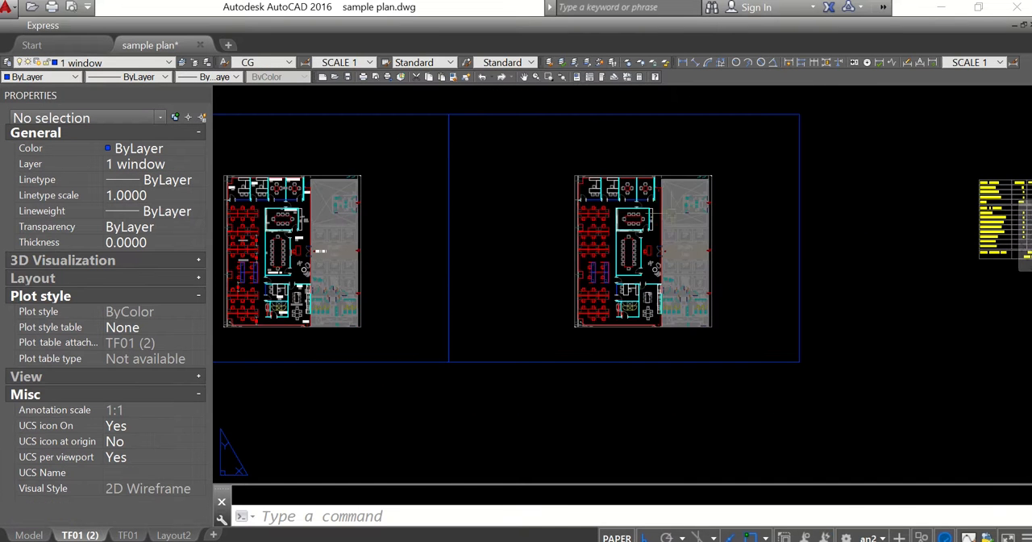
# Compare the original plan with the copied one, checking the text labels in both frames
pyautogui.moveTo(593, 242); pyautogui.dragTo(722, 225)
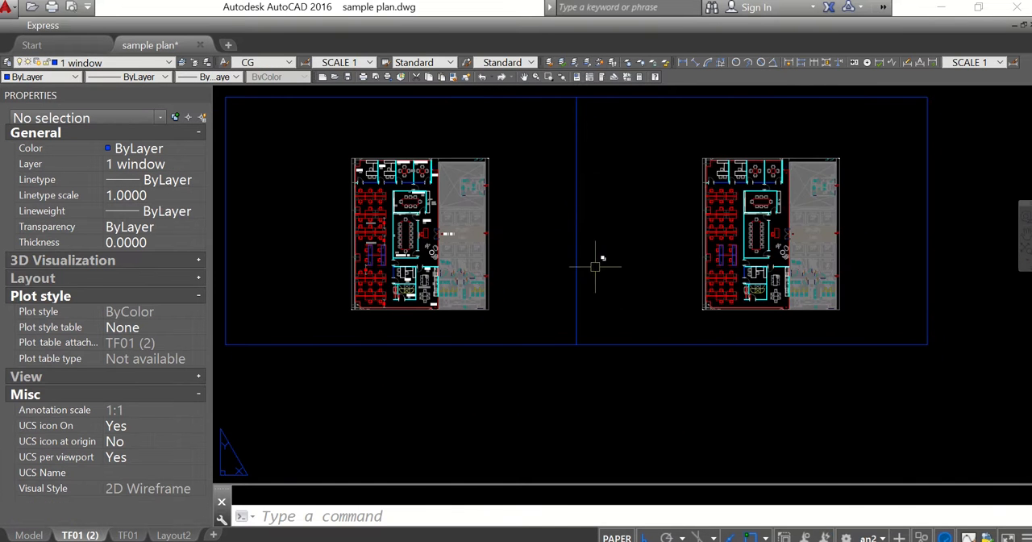
pyautogui.moveTo(596, 267); pyautogui.dragTo(612, 299)
pyautogui.scroll(4, 395, 266)
pyautogui.scroll(4, 413, 224)
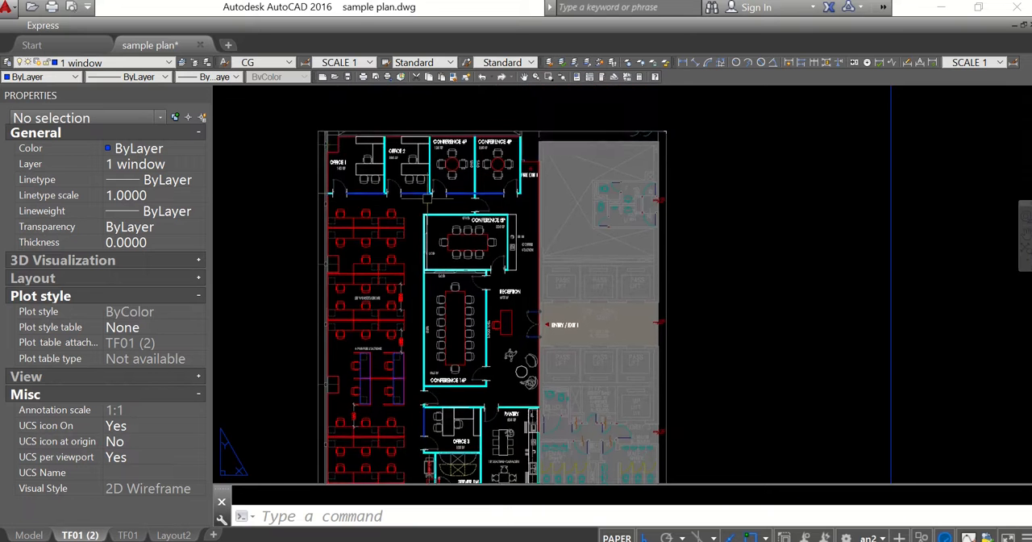
pyautogui.scroll(-5, 417, 191)
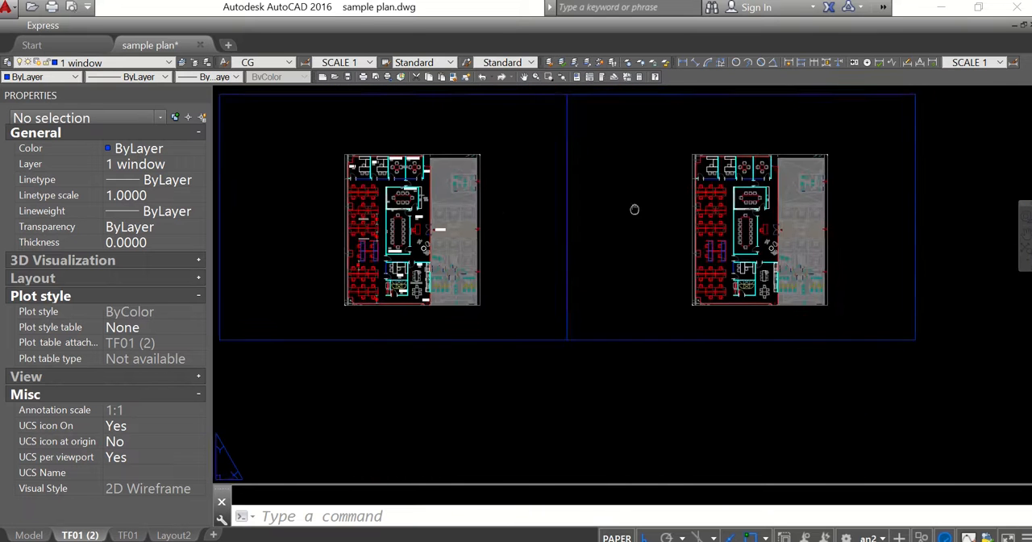
pyautogui.scroll(5, 634, 208)
pyautogui.moveTo(736, 221); pyautogui.dragTo(711, 246)
pyautogui.scroll(-3, 637, 234)
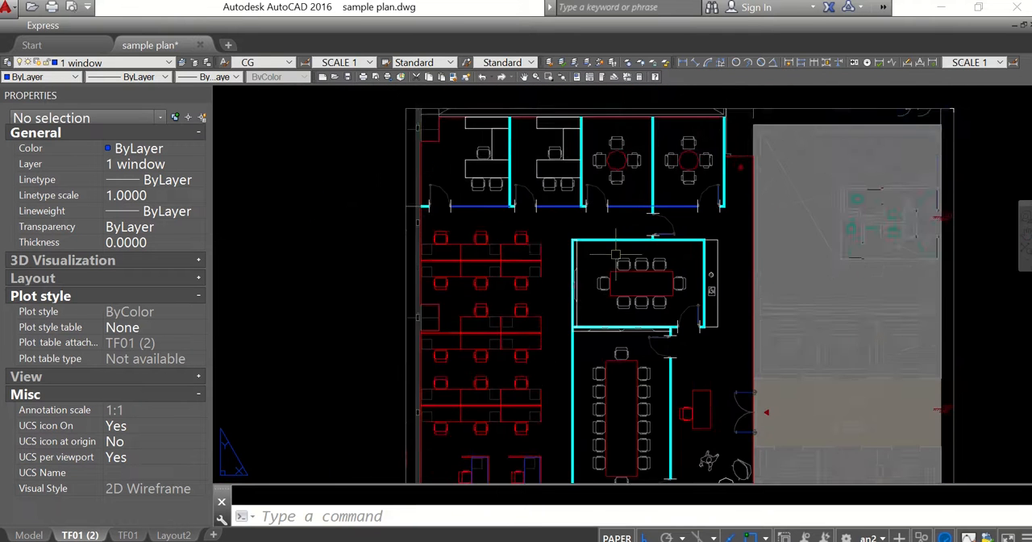
pyautogui.scroll(1, 615, 242)
pyautogui.scroll(-5, 614, 227)
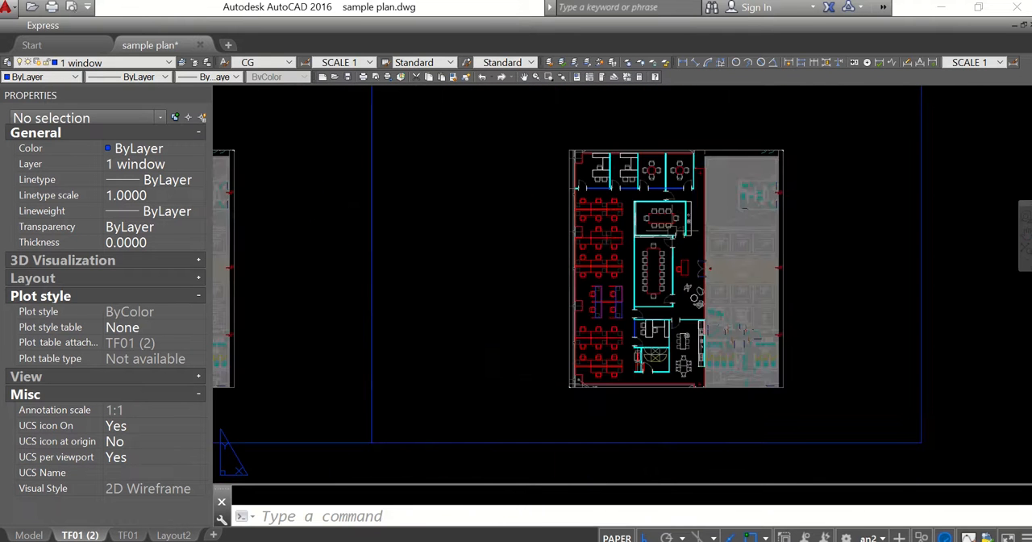
pyautogui.scroll(2, 646, 234)
pyautogui.scroll(4, 601, 211)
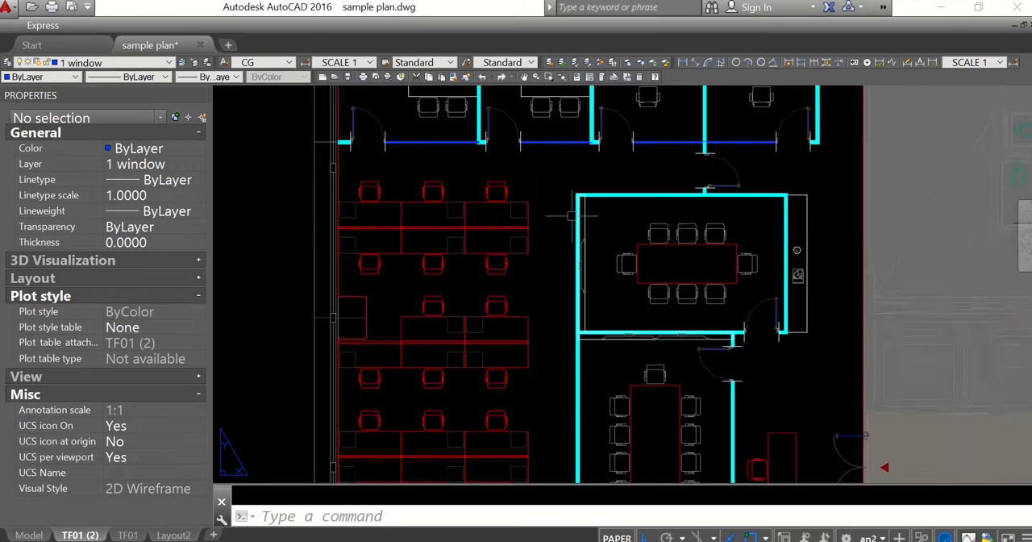
pyautogui.scroll(-1, 633, 250)
pyautogui.scroll(-5, 566, 241)
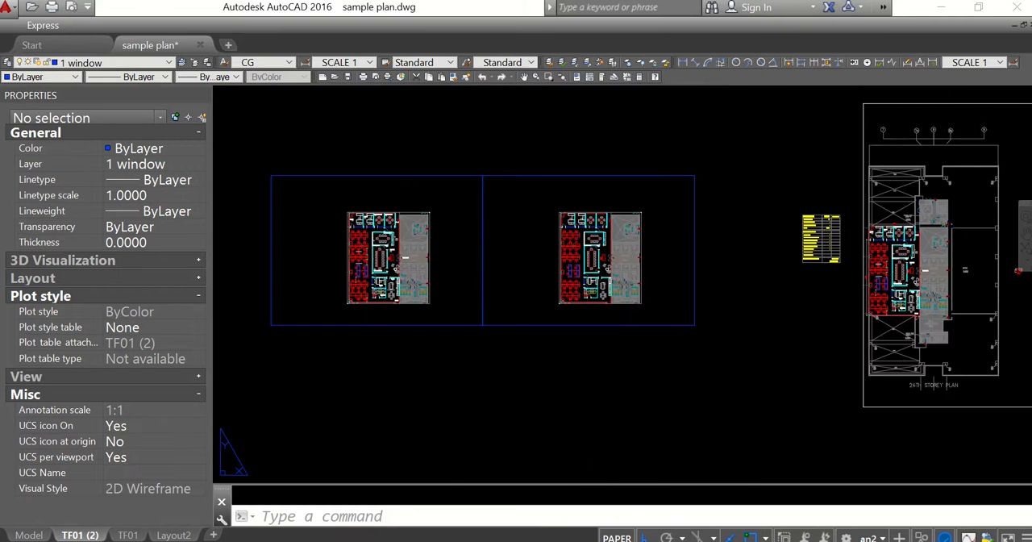
# Set up the plot with the previous plot settings and window the first frame, containing the labelled plan, as the plot area
pyautogui.hotkey('ctrl', 'p')
pyautogui.click(386, 115)
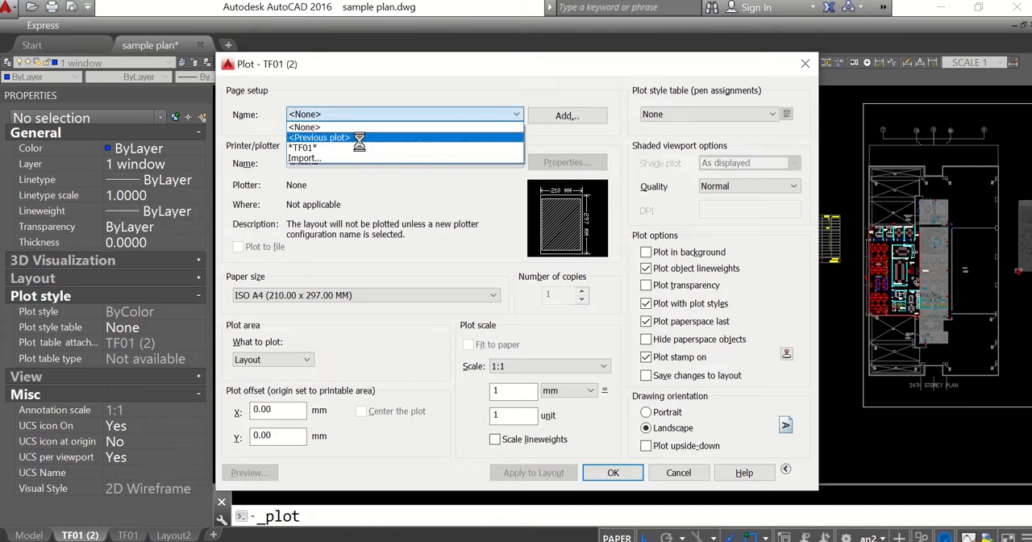
pyautogui.click(359, 138)
pyautogui.click(385, 359)
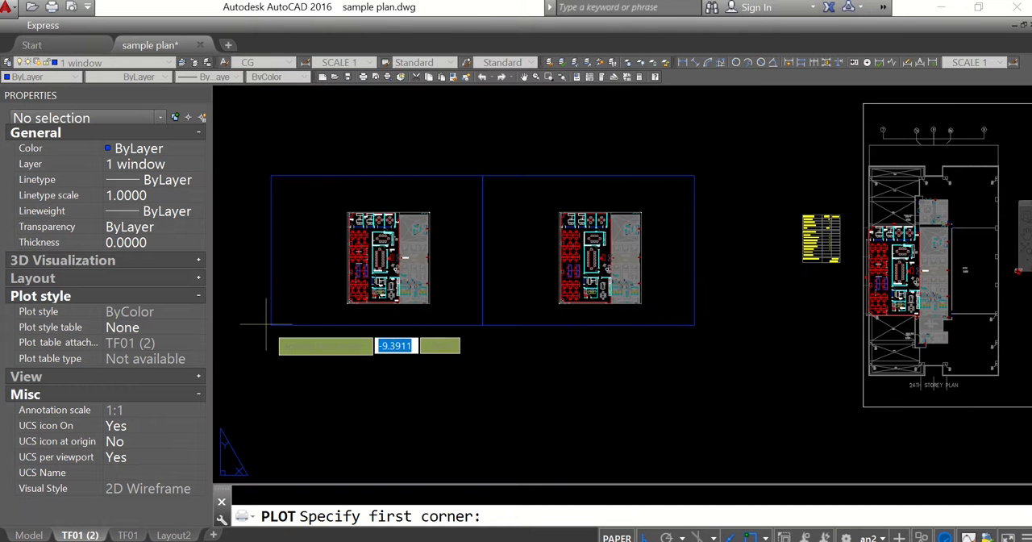
pyautogui.click(267, 325)
pyautogui.click(484, 170)
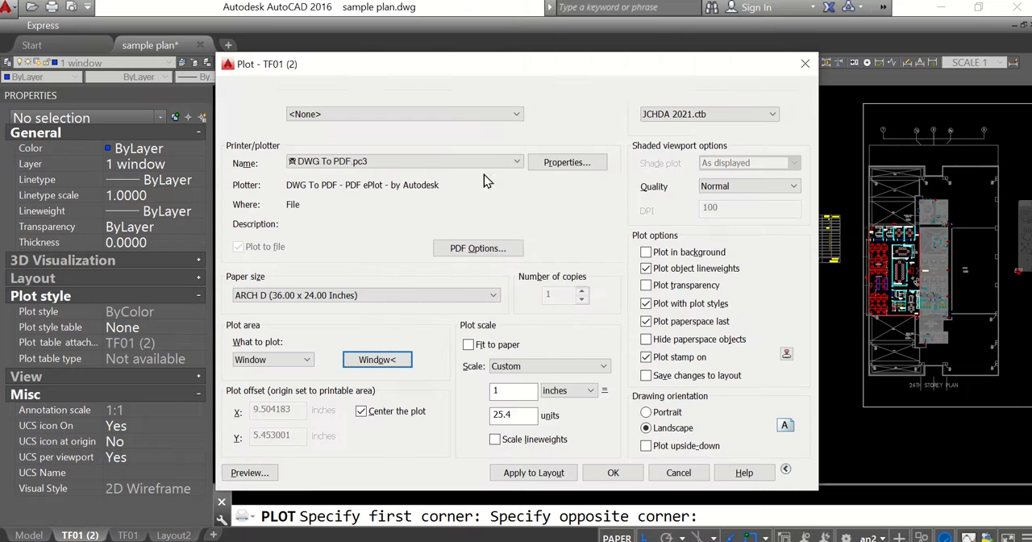
# Plot the first frame with the labelled plan to a PDF file named plan
pyautogui.press('Return')
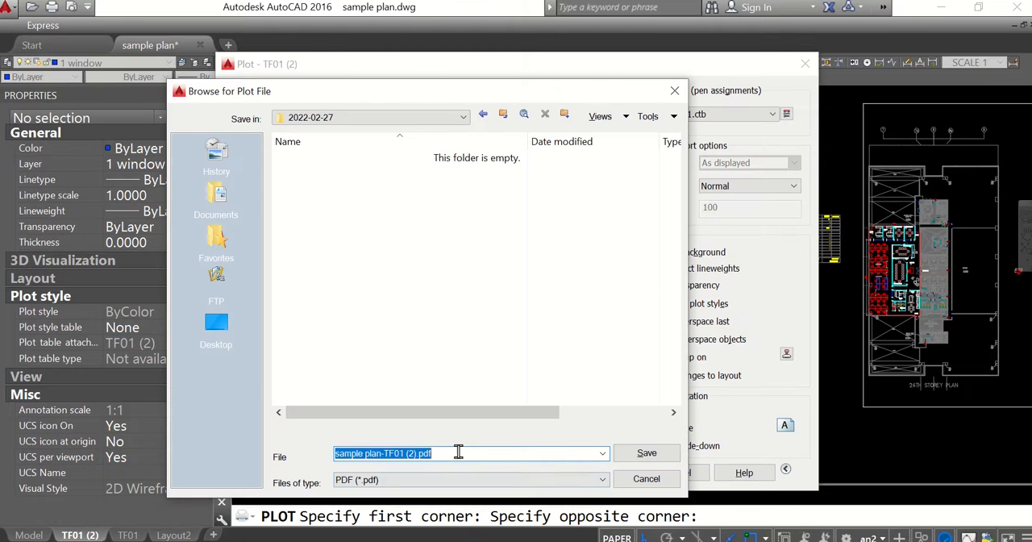
pyautogui.write('plan')
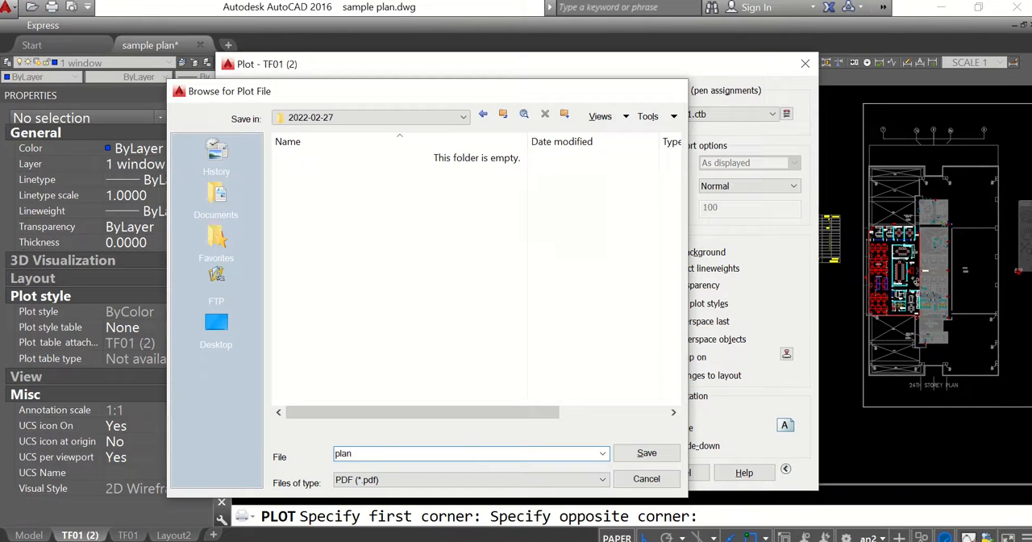
pyautogui.press('Return')
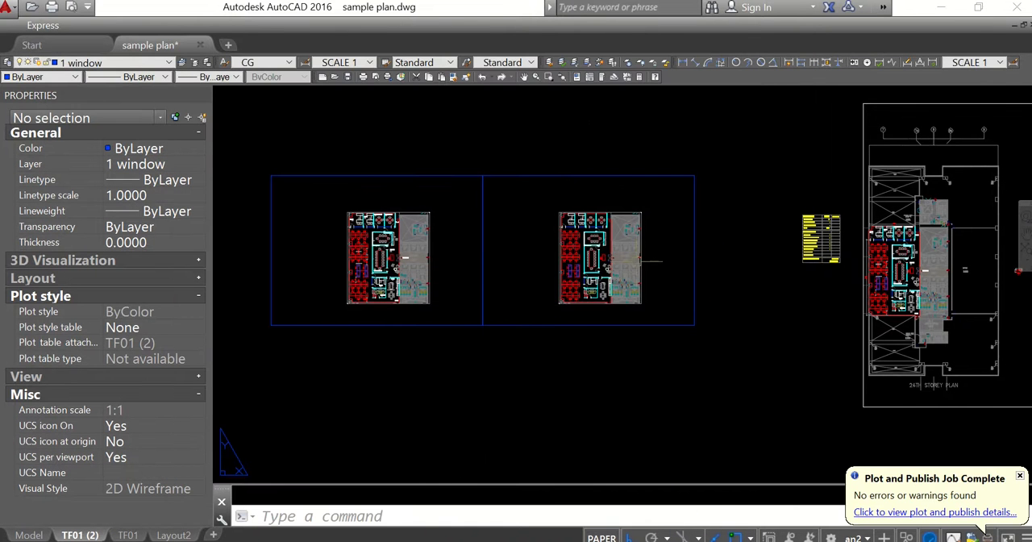
pyautogui.hotkey('ctrl', 'p')
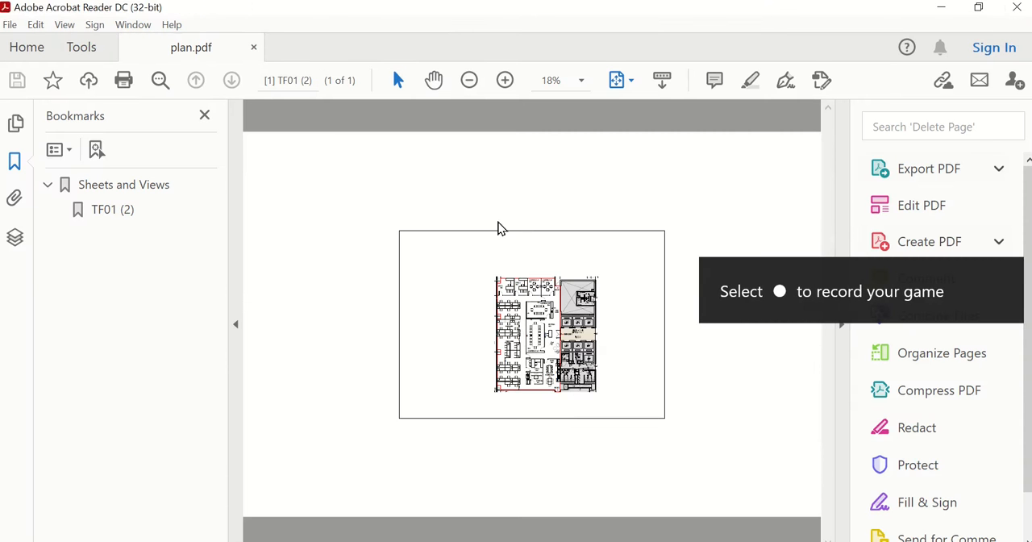
pyautogui.hotkey('alt', 'Tab')
pyautogui.click(805, 64)
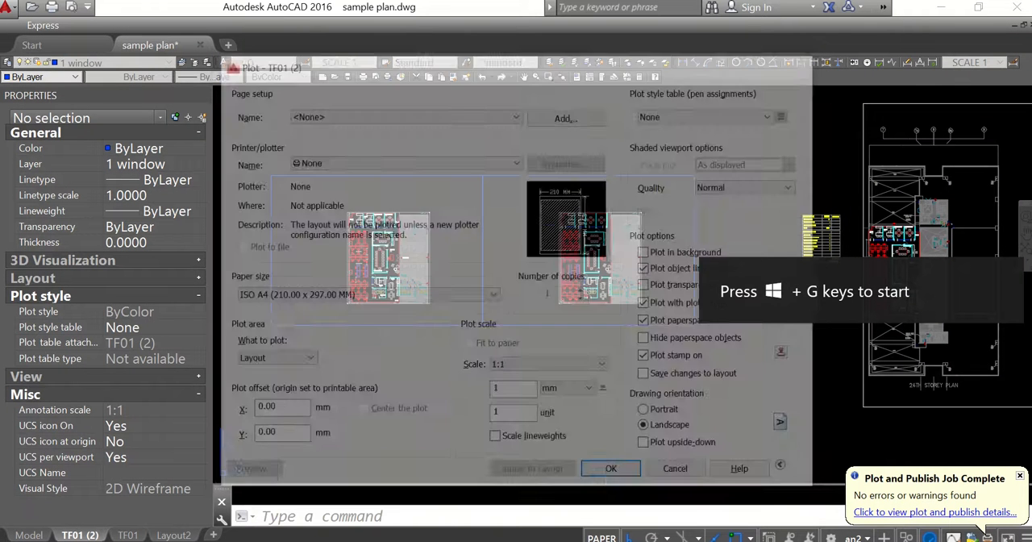
# Move the two rectangular frames around the labelled and unlabelled plans to the Defpoints layer
pyautogui.click(492, 143)
pyautogui.click(443, 196)
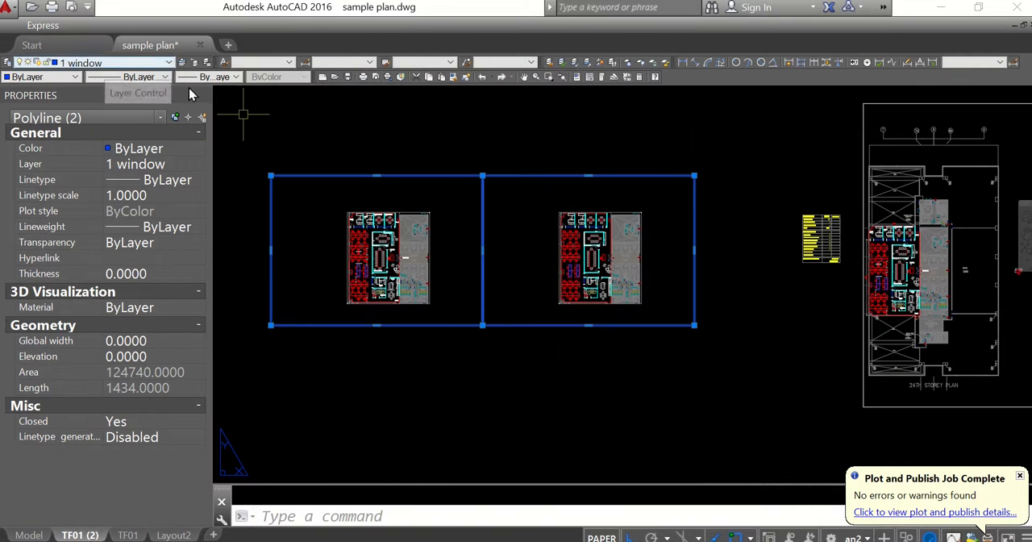
pyautogui.press('Escape')
pyautogui.scroll(2, 495, 159)
pyautogui.click(604, 150)
pyautogui.click(511, 215)
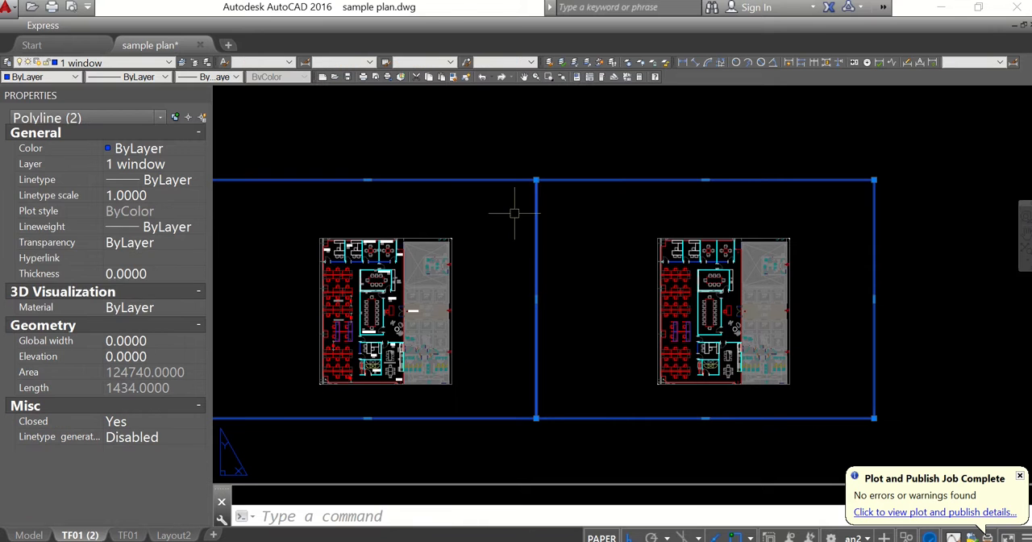
pyautogui.click(134, 65)
pyautogui.press('d')
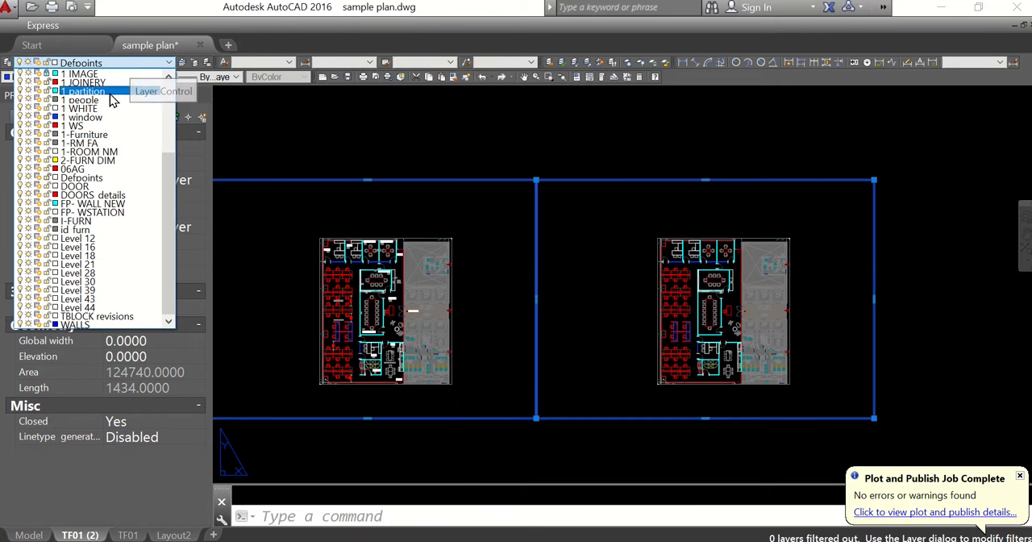
pyautogui.click(117, 178)
pyautogui.scroll(-4, 698, 224)
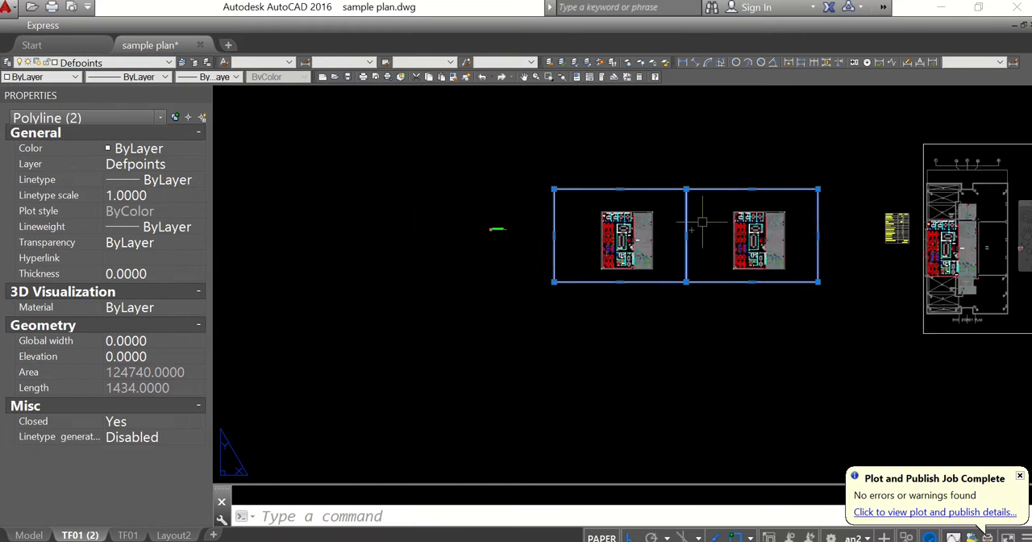
pyautogui.press('Escape')
# Examine the labelled plan up close, checking its small corner mark polylines
pyautogui.scroll(6, 666, 227)
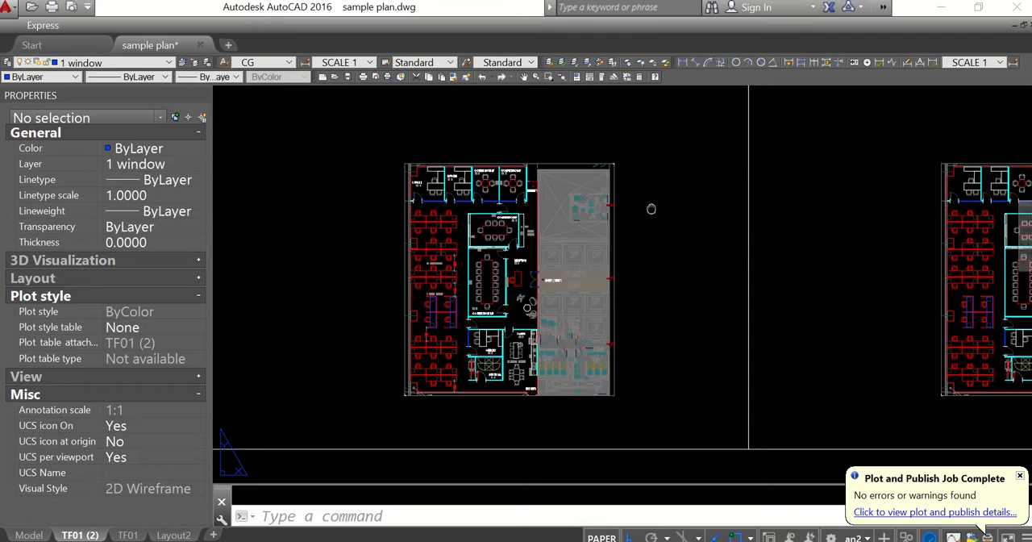
pyautogui.moveTo(652, 208)
pyautogui.mouseDown()
pyautogui.moveTo(646, 188)
pyautogui.moveTo(653, 195)
pyautogui.mouseUp()
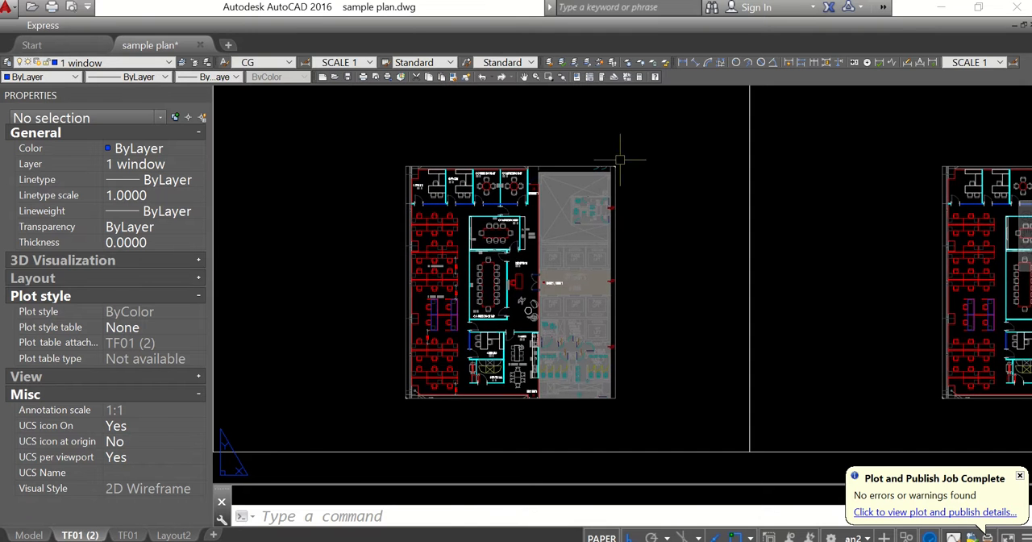
pyautogui.scroll(3, 620, 159)
pyautogui.click(567, 143)
pyautogui.scroll(-2, 664, 226)
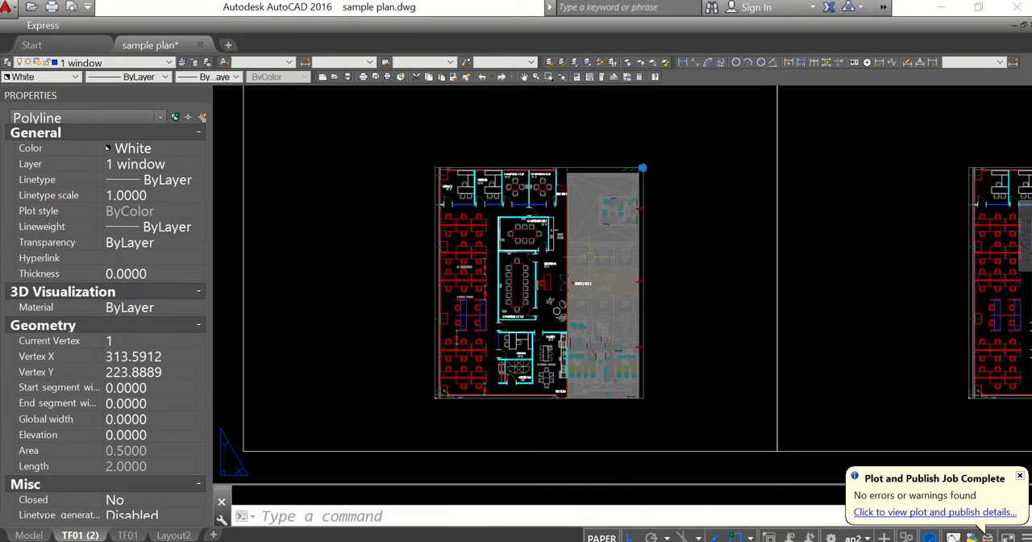
pyautogui.click(400, 367)
pyautogui.click(447, 433)
pyautogui.press('Escape')
pyautogui.scroll(-4, 396, 297)
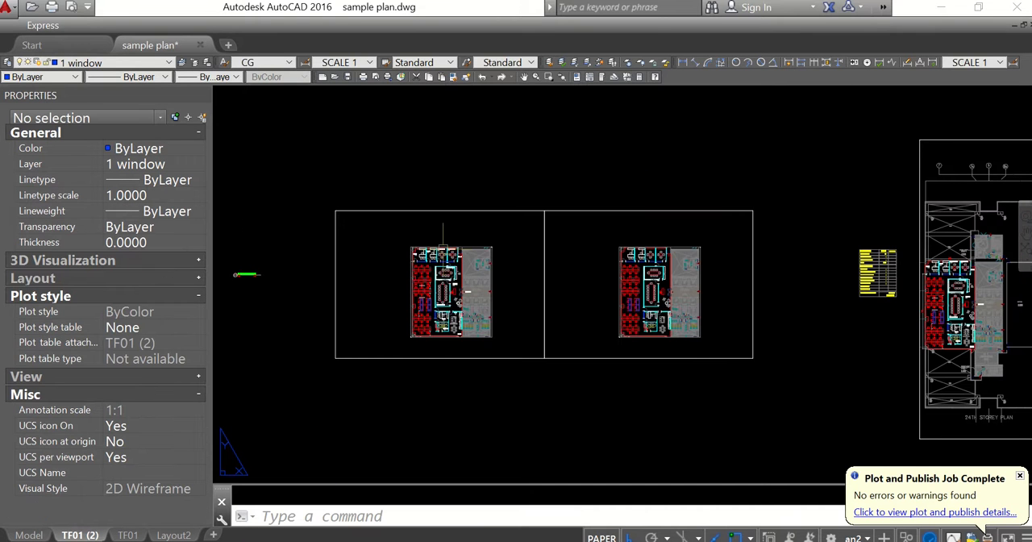
# Set up a new plot with the previous plot settings and window the labelled plan's frame as the plot area
pyautogui.hotkey('ctrl', 'p')
pyautogui.click(435, 115)
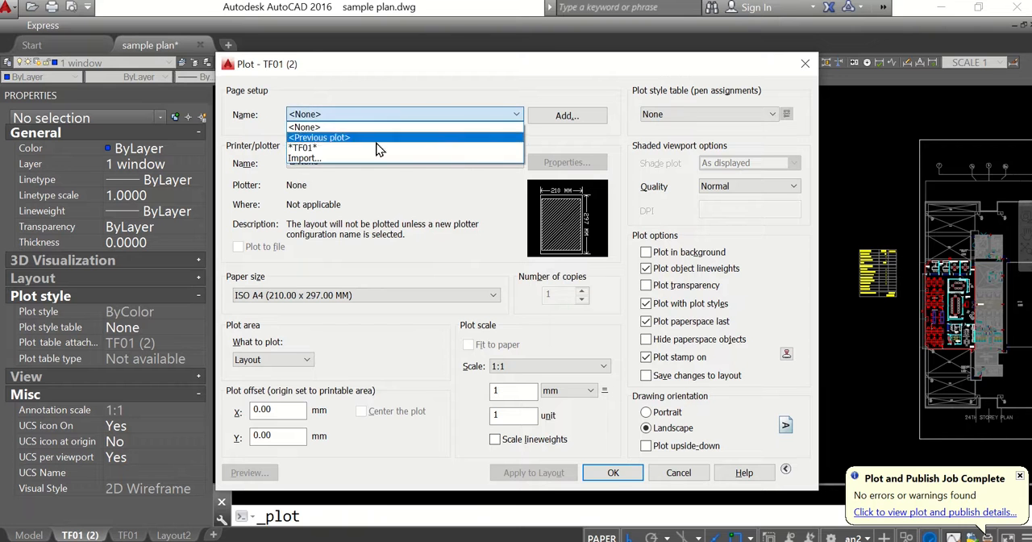
pyautogui.click(376, 137)
pyautogui.click(373, 363)
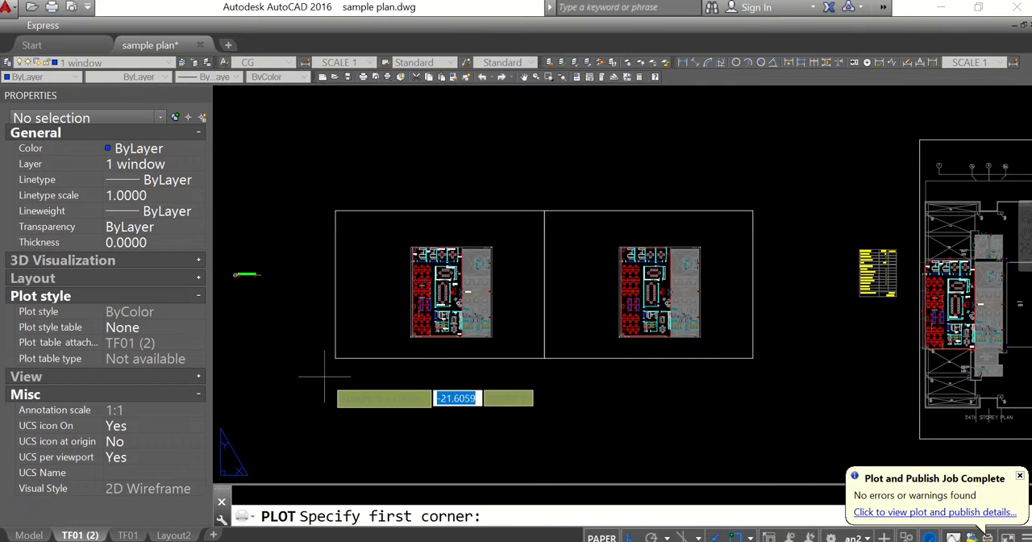
pyautogui.click(335, 358)
pyautogui.click(546, 204)
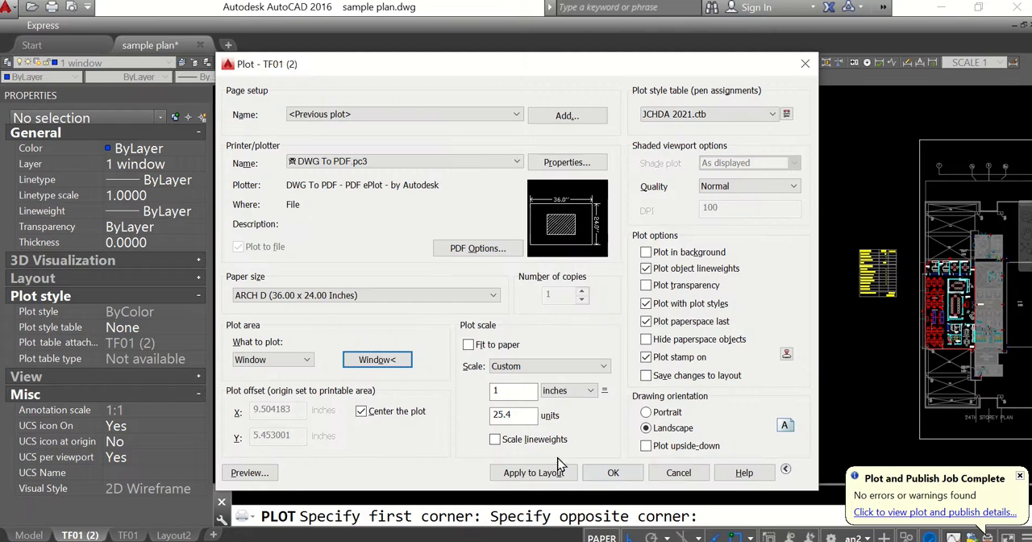
# Plot the labelled plan to PDF over the existing plan file and close the resulting PDF
pyautogui.click(613, 472)
pyautogui.click(292, 159)
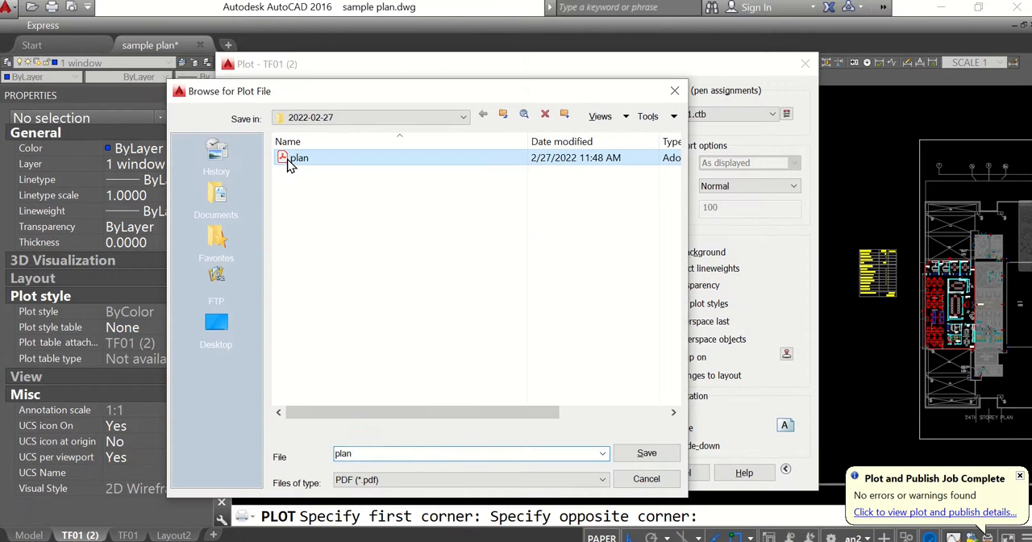
pyautogui.doubleClick(293, 159)
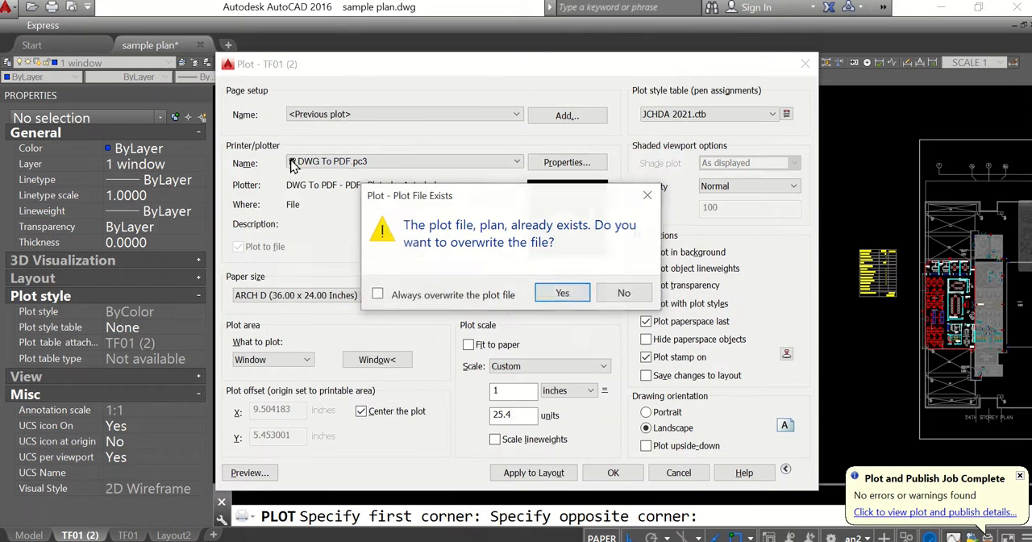
pyautogui.click(581, 298)
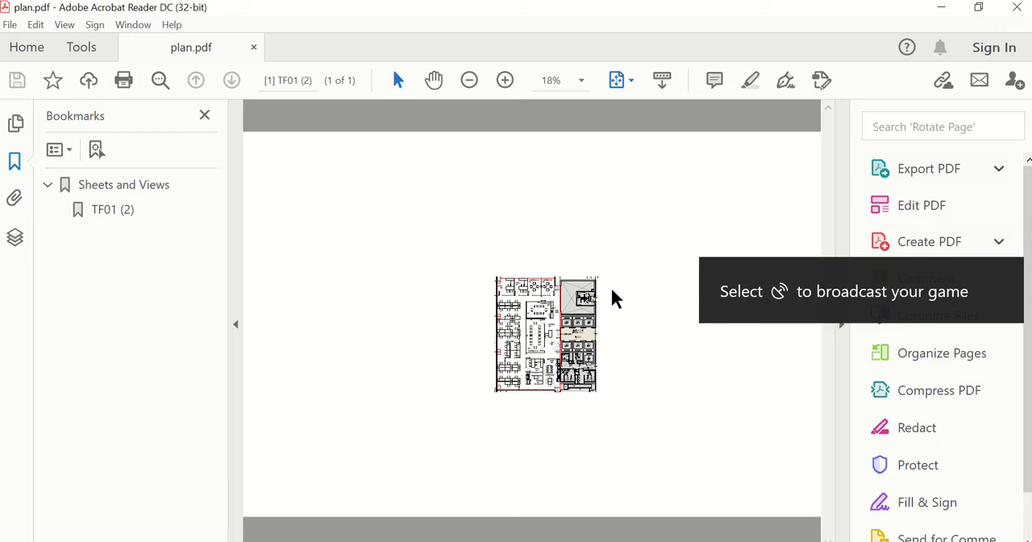
pyautogui.click(1025, 6)
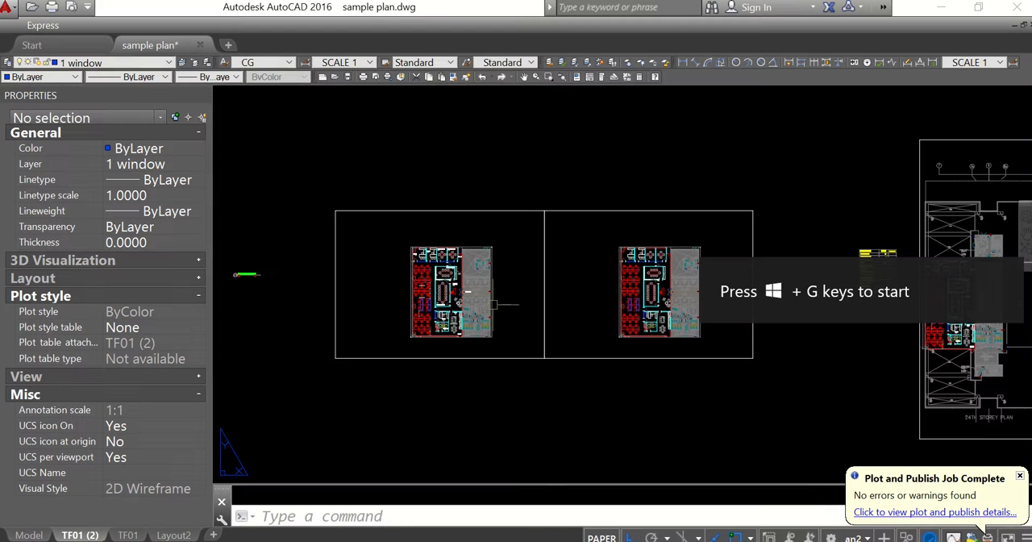
# Reuse the previous plot settings for another plot and window the second frame, containing the unlabelled plan
pyautogui.hotkey('ctrl', 'p')
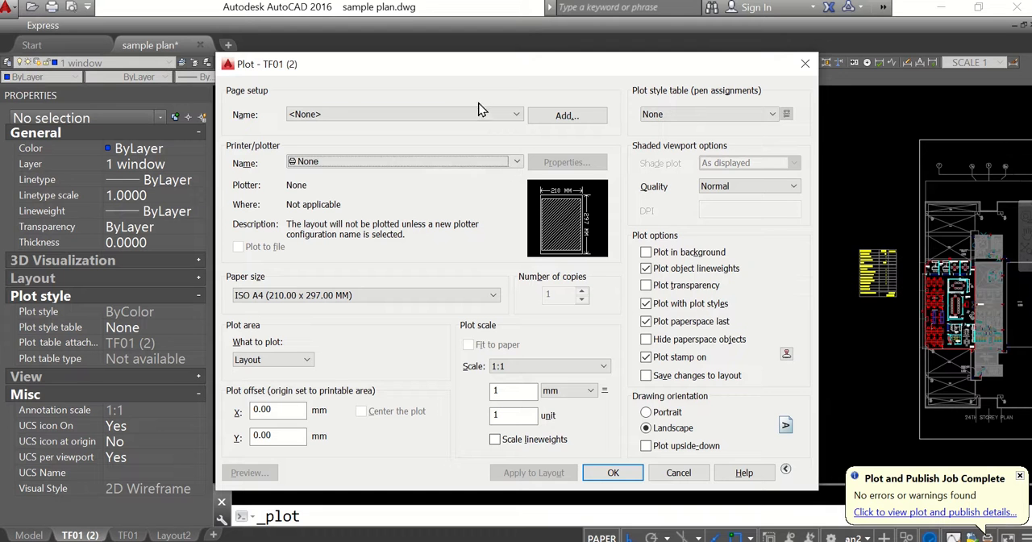
pyautogui.click(467, 115)
pyautogui.click(444, 139)
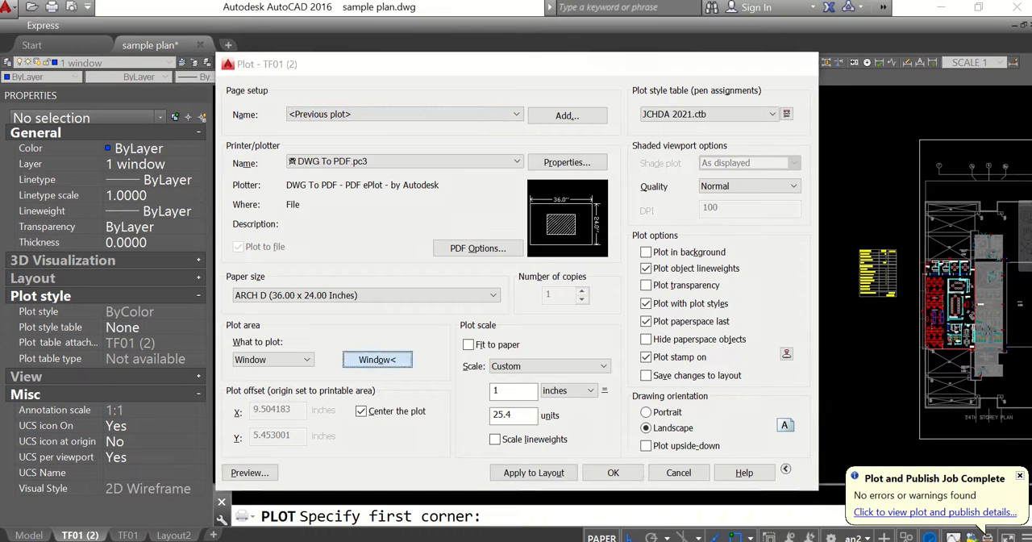
pyautogui.click(390, 358)
pyautogui.click(543, 359)
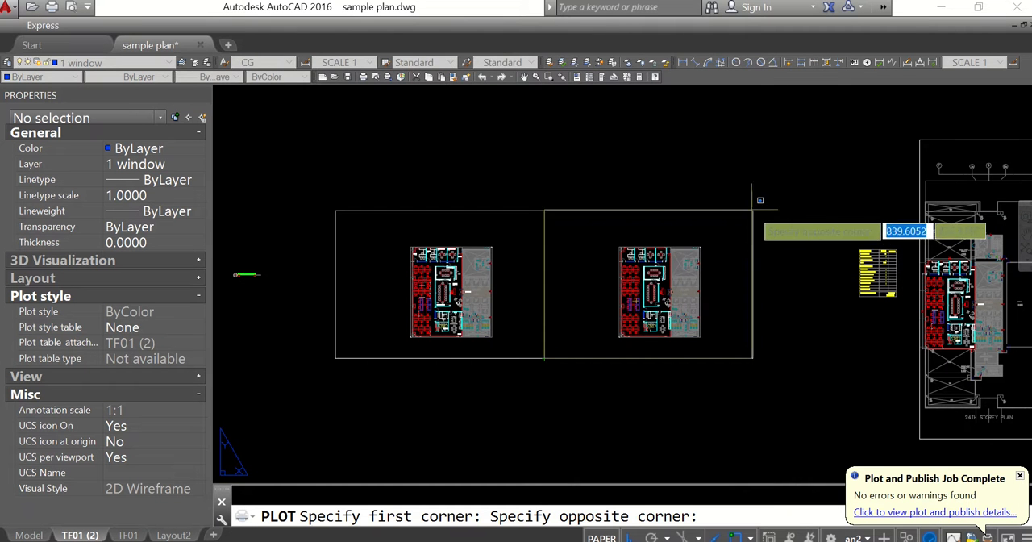
pyautogui.click(779, 184)
# Plot the unlabelled plan to a PDF named merge and inspect its corner mark in the PDF
pyautogui.click(613, 474)
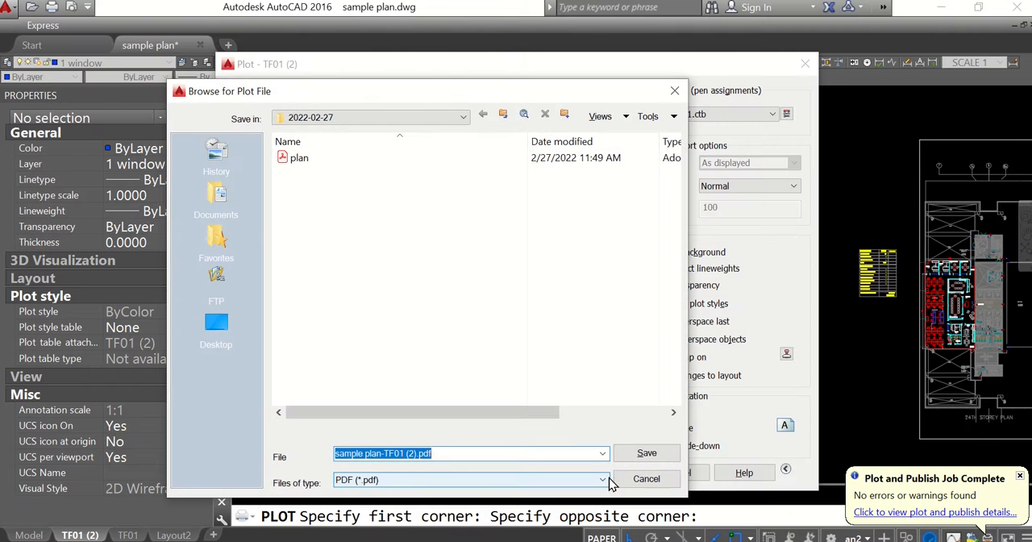
pyautogui.write('merge')
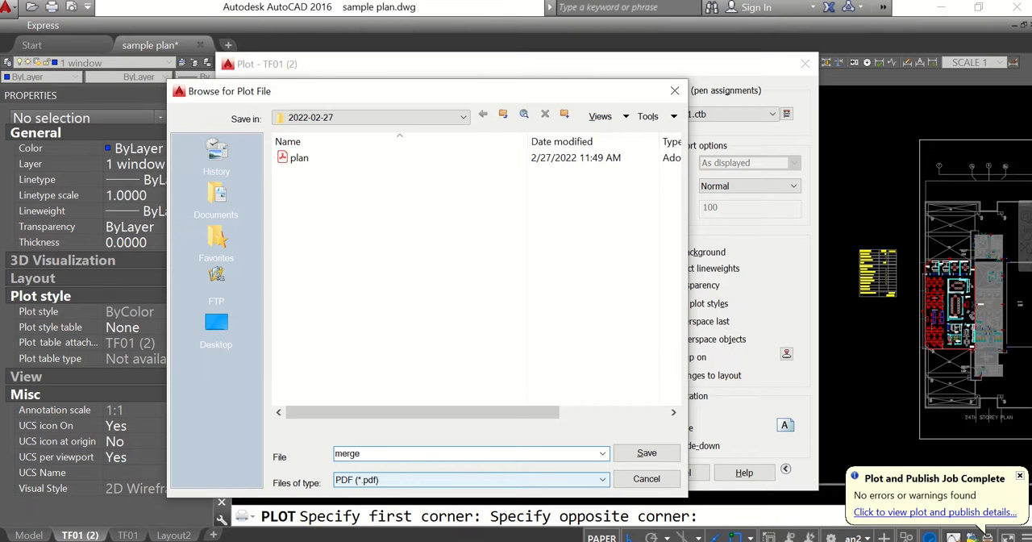
pyautogui.press('Return')
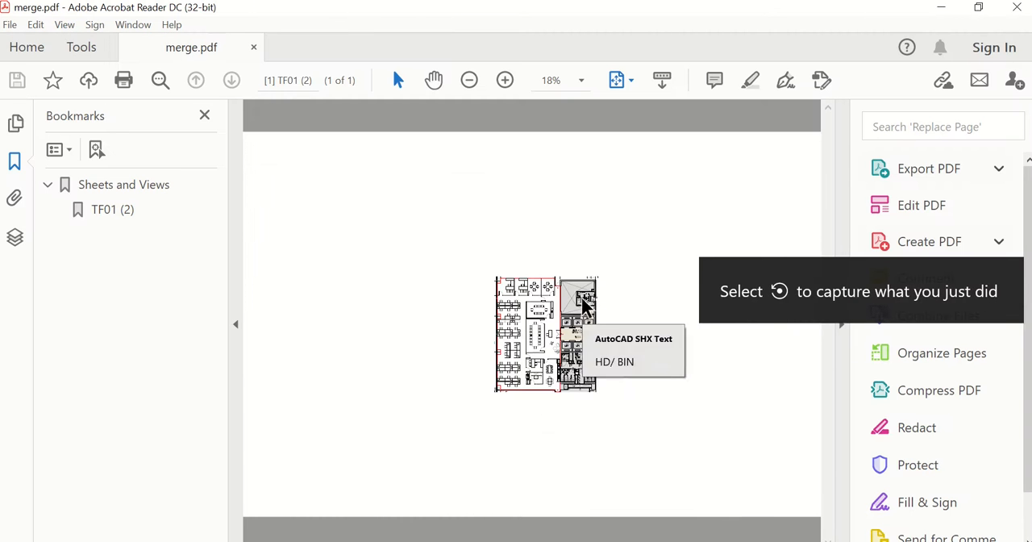
pyautogui.scroll(8, 586, 302)
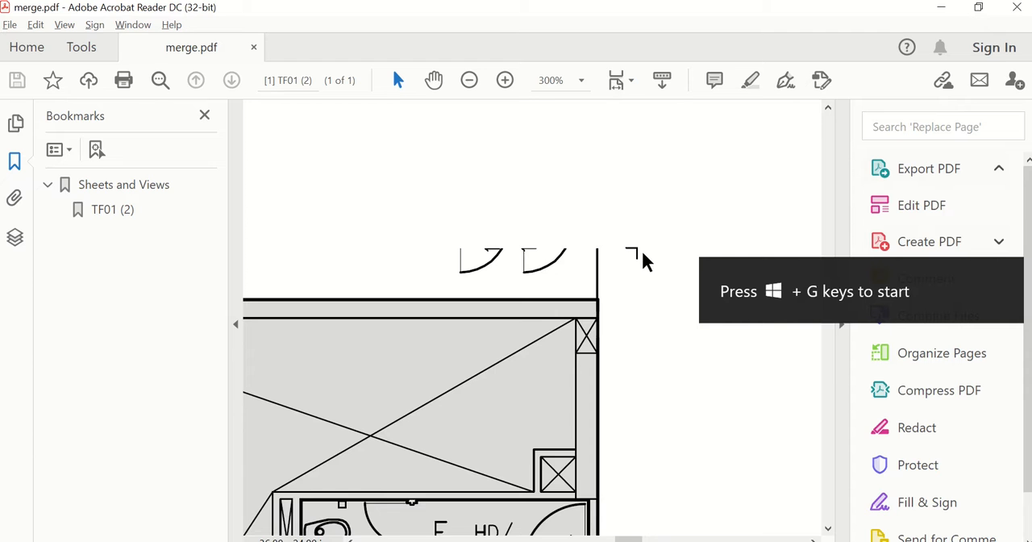
pyautogui.scroll(-6, 643, 261)
pyautogui.scroll(6, 438, 484)
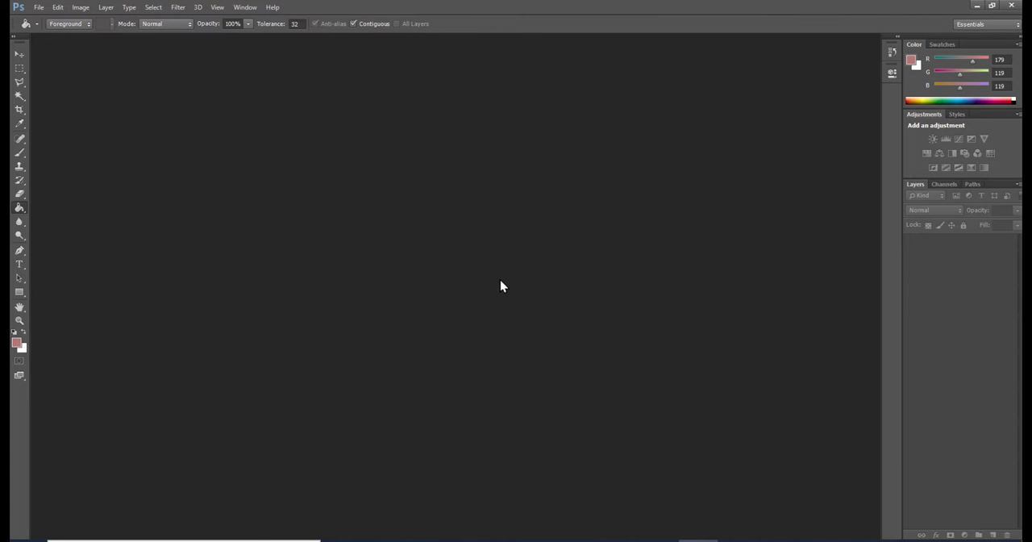
# Switch to Photoshop and open the merge PDF from the 2022-02-27 folder as an image
pyautogui.click(39, 7)
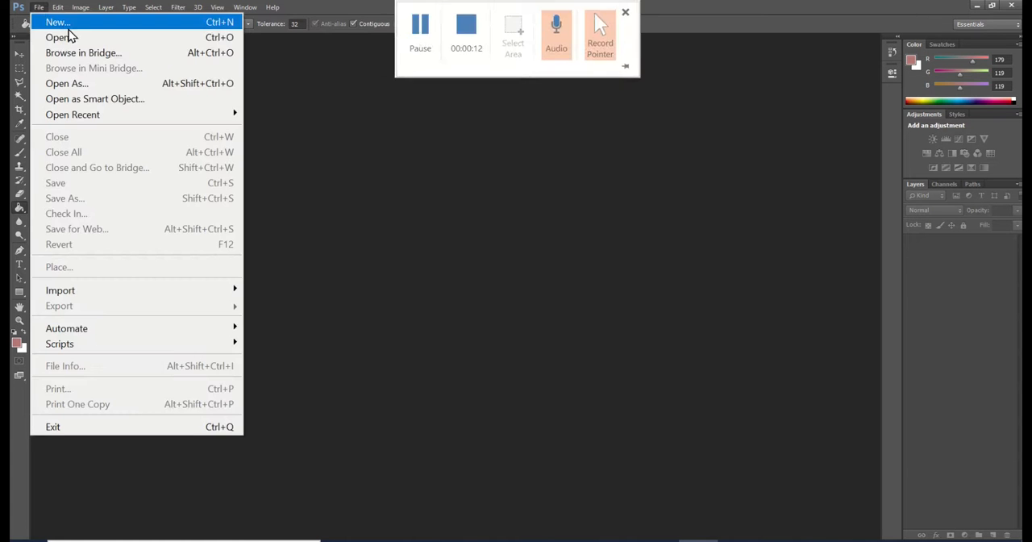
pyautogui.click(73, 37)
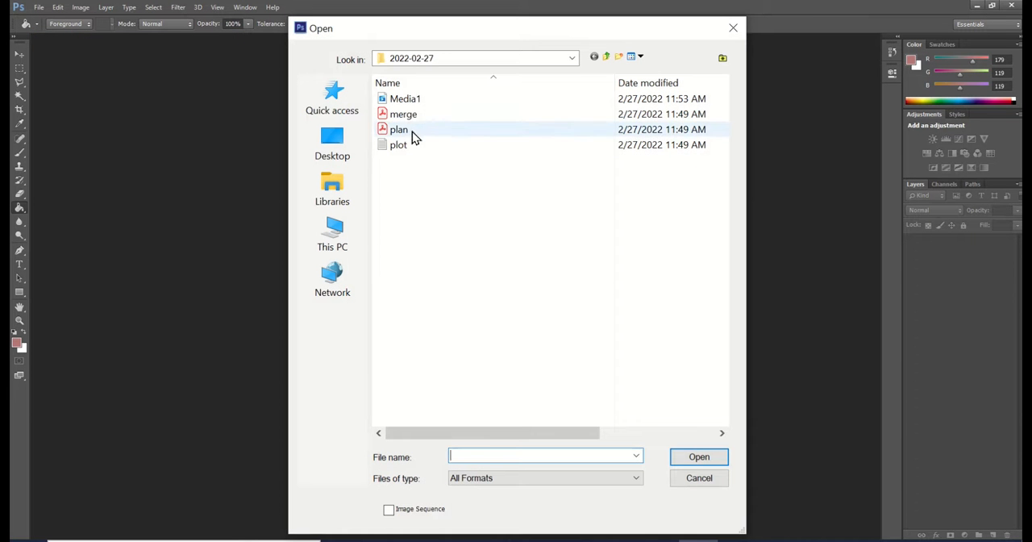
pyautogui.doubleClick(403, 119)
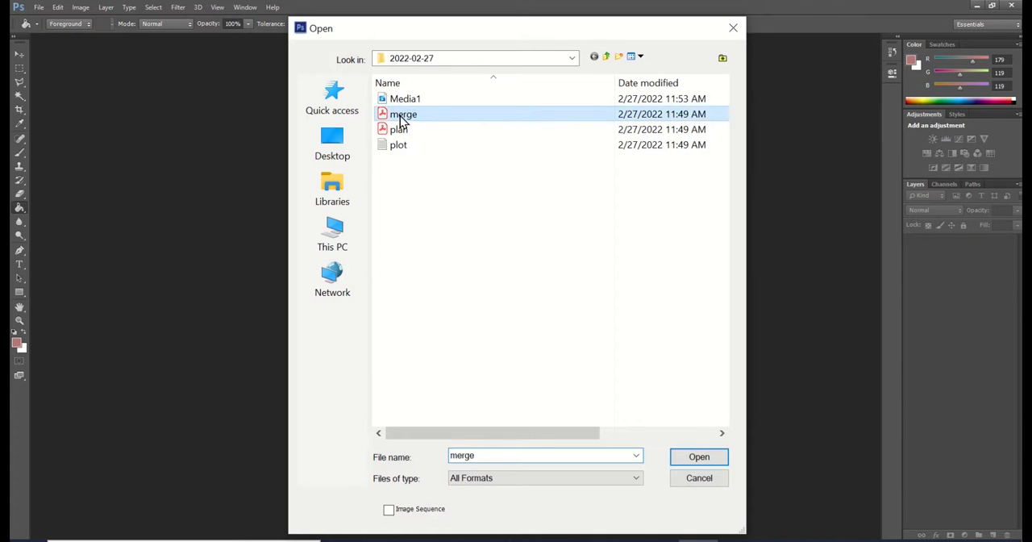
pyautogui.click(536, 356)
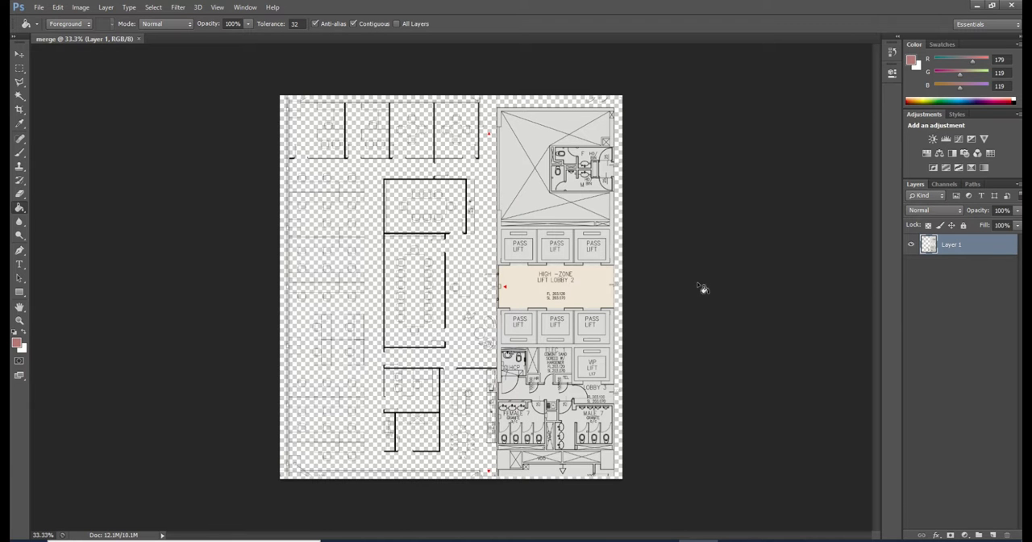
# Add a new layer beneath the linework layer and fill it with white using the Paint Bucket
pyautogui.click(994, 535)
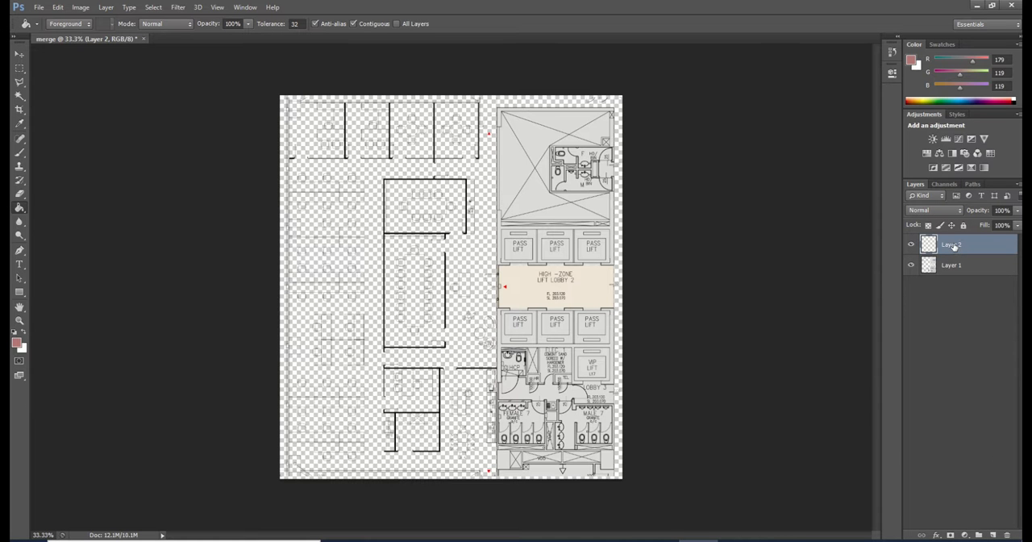
pyautogui.moveTo(954, 246); pyautogui.dragTo(958, 303)
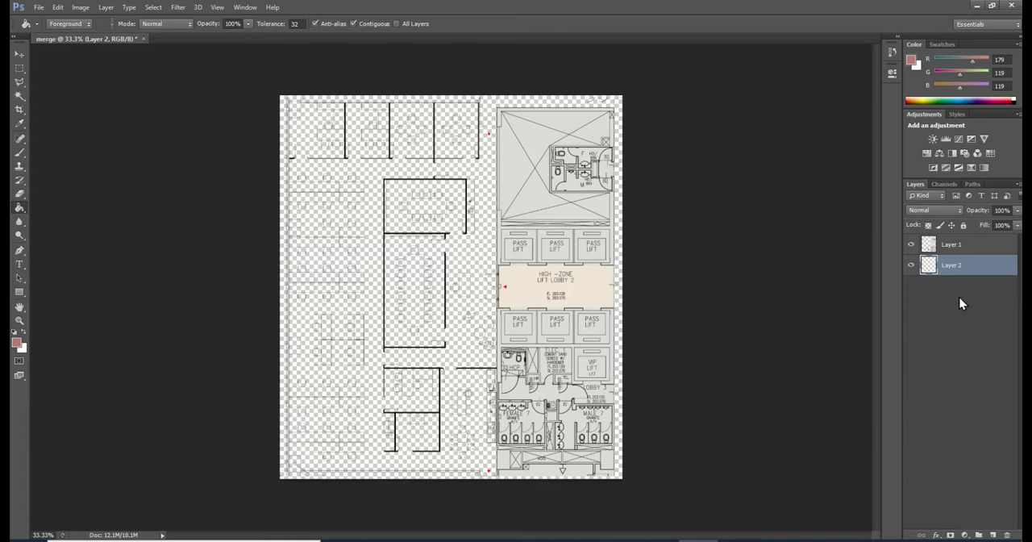
pyautogui.click(17, 342)
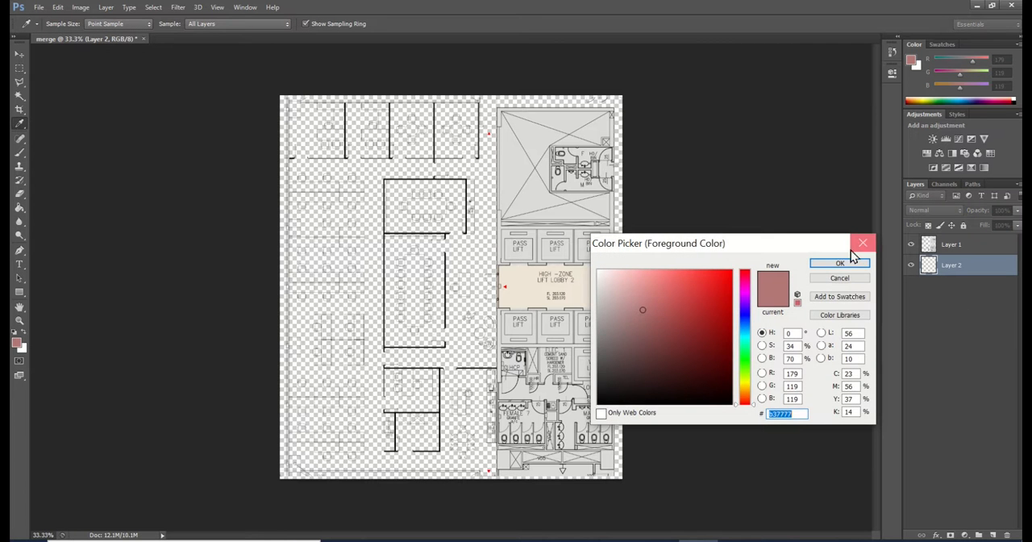
pyautogui.click(863, 242)
pyautogui.click(24, 332)
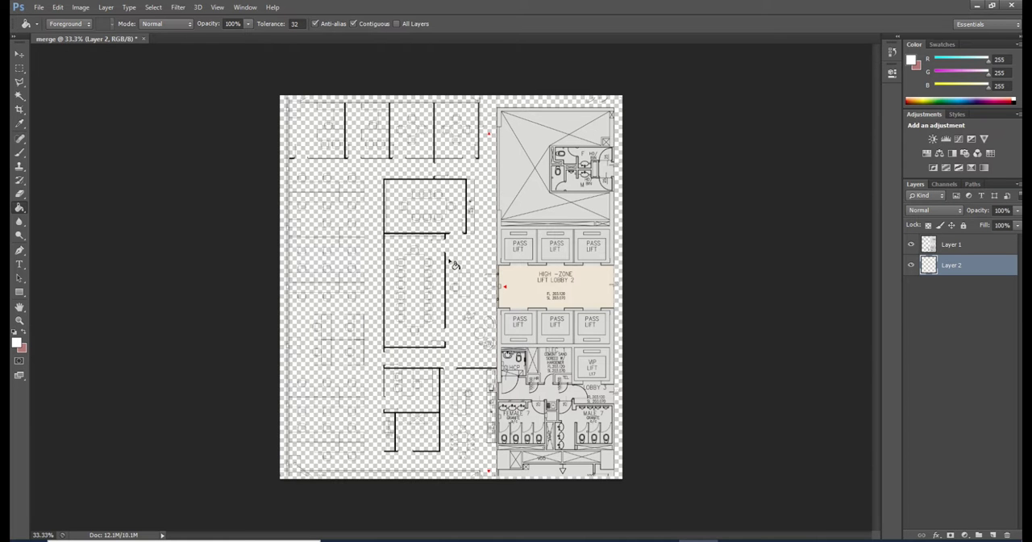
pyautogui.rightClick(20, 209)
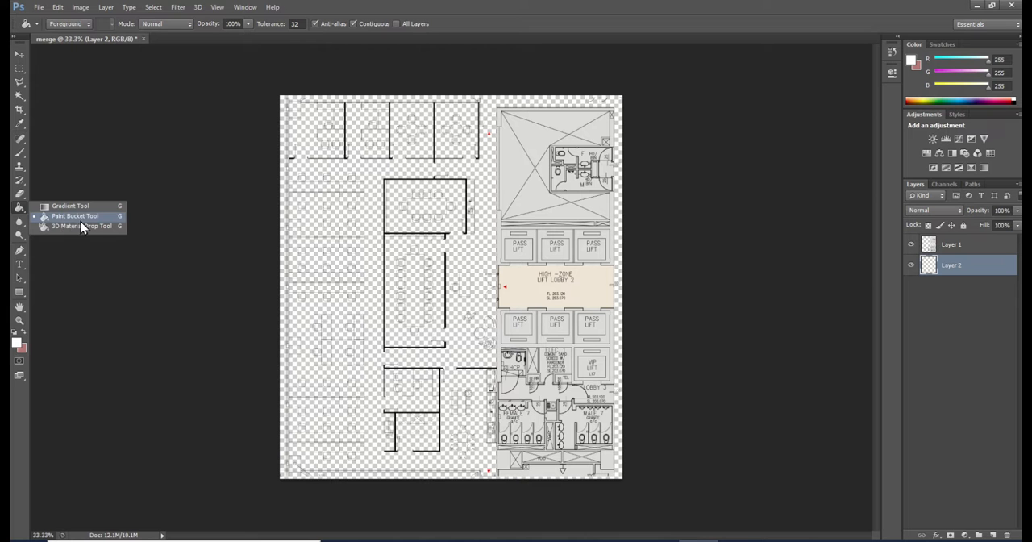
pyautogui.click(469, 241)
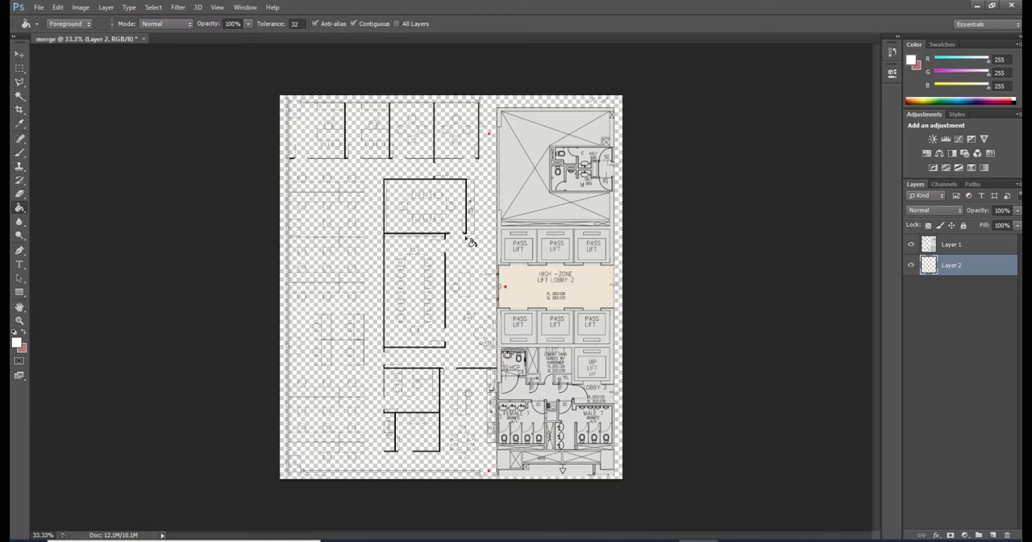
pyautogui.click(469, 241)
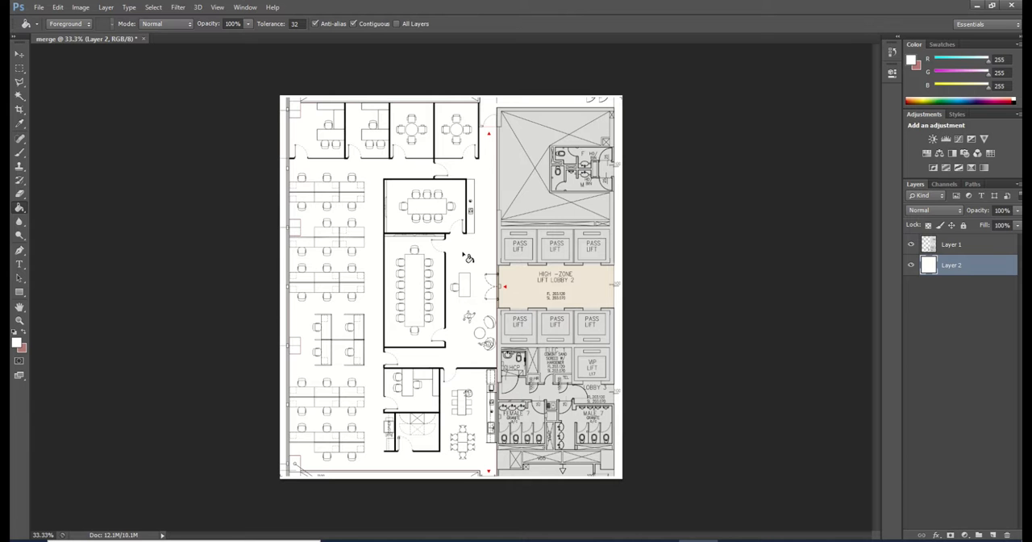
# Merge the linework layer and the white background layer into one layer
pyautogui.click(955, 249)
pyautogui.keyDown('shift'); pyautogui.click(948, 267); pyautogui.keyUp('shift')
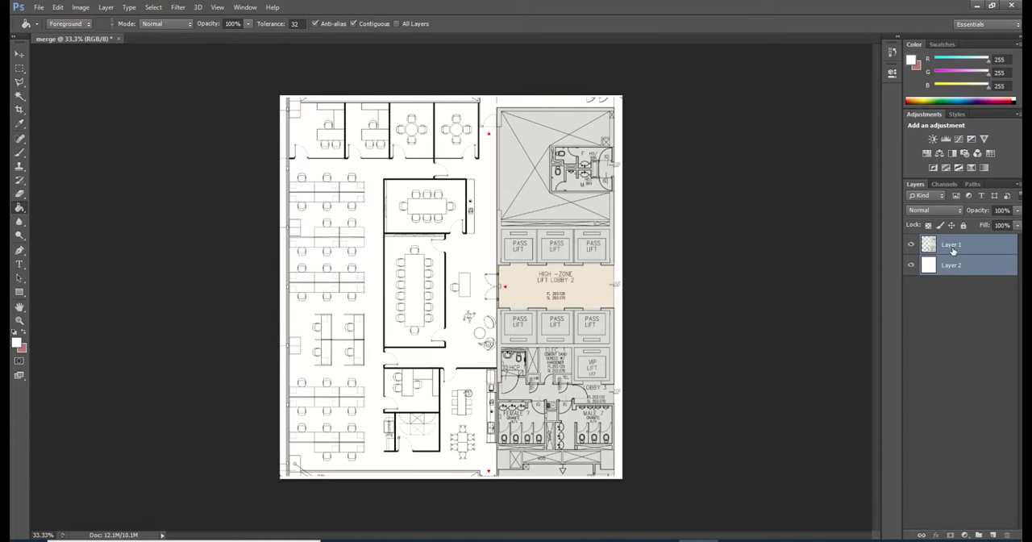
pyautogui.rightClick(953, 253)
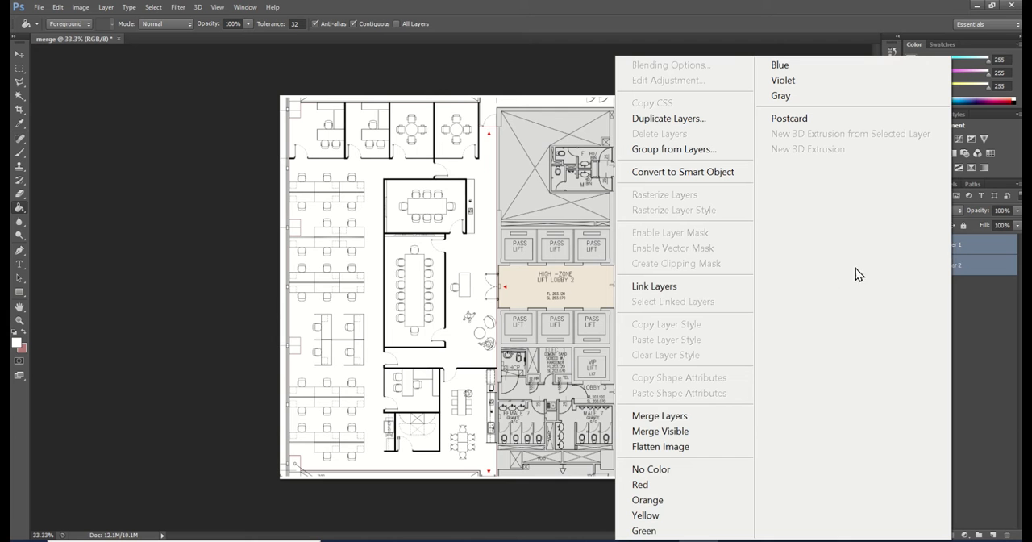
pyautogui.click(674, 424)
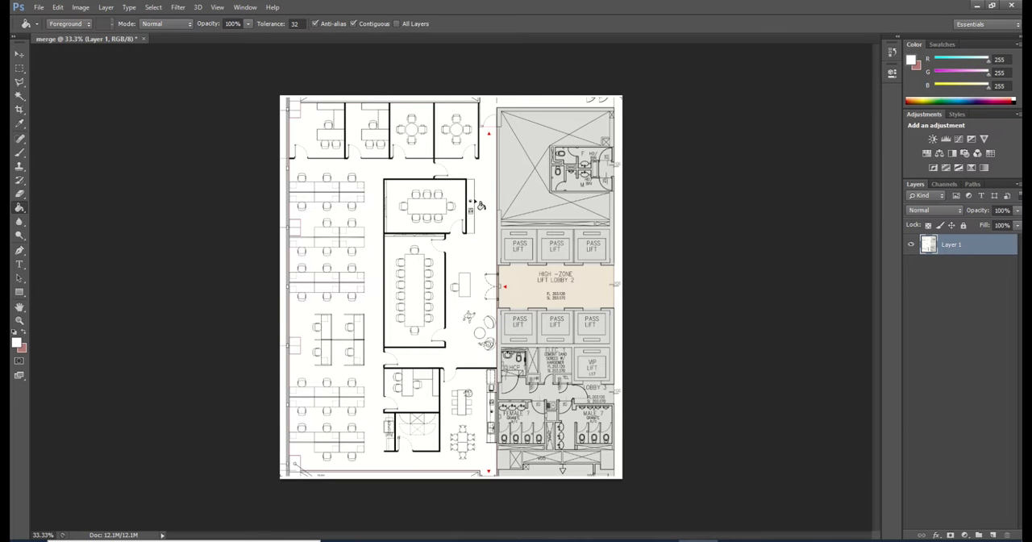
# Select the white floor area around the furniture and walls with the Magic Wand and delete it
pyautogui.click(19, 95)
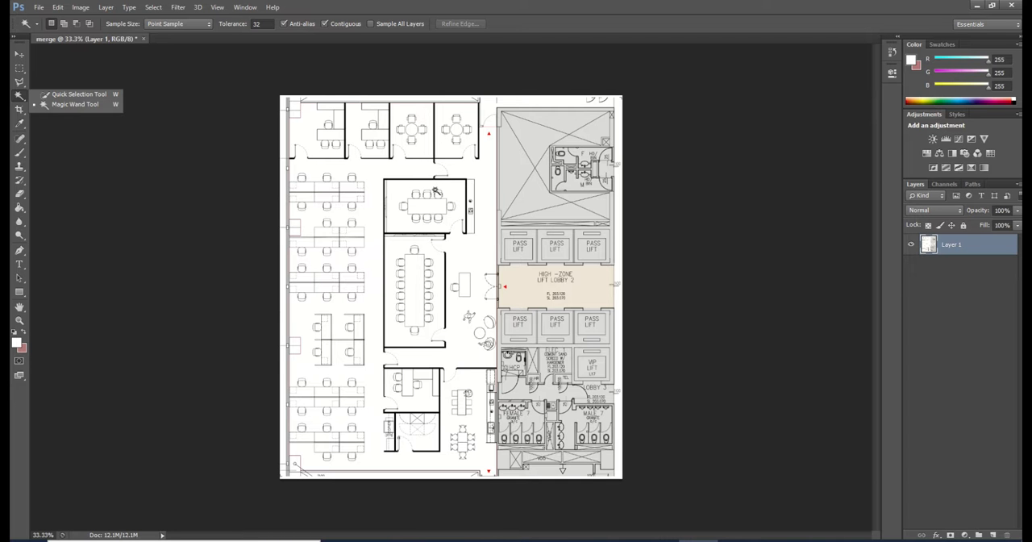
pyautogui.click(485, 173)
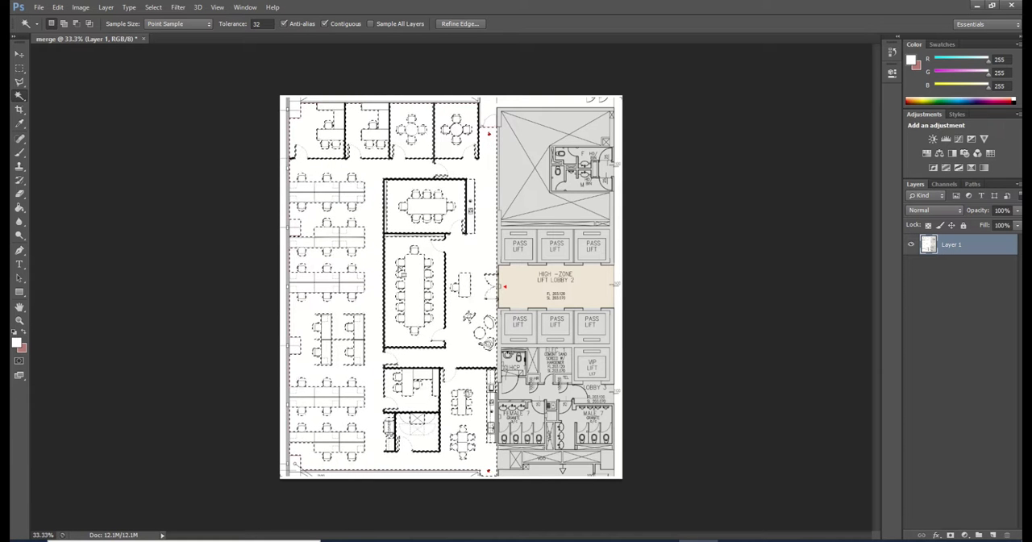
pyautogui.press('Delete')
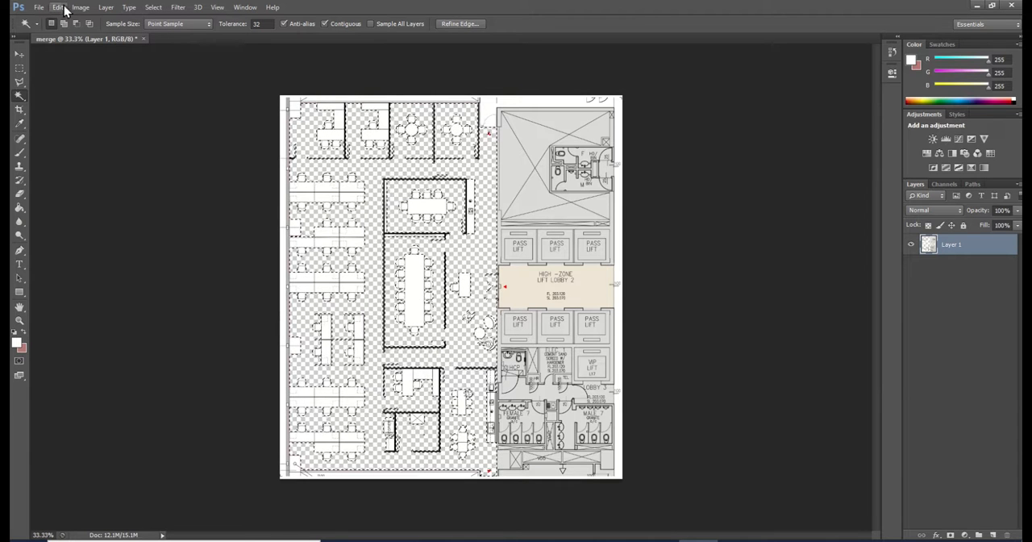
# Invert the selection, fill it with white on a new layer above the linework, and deselect
pyautogui.click(157, 10)
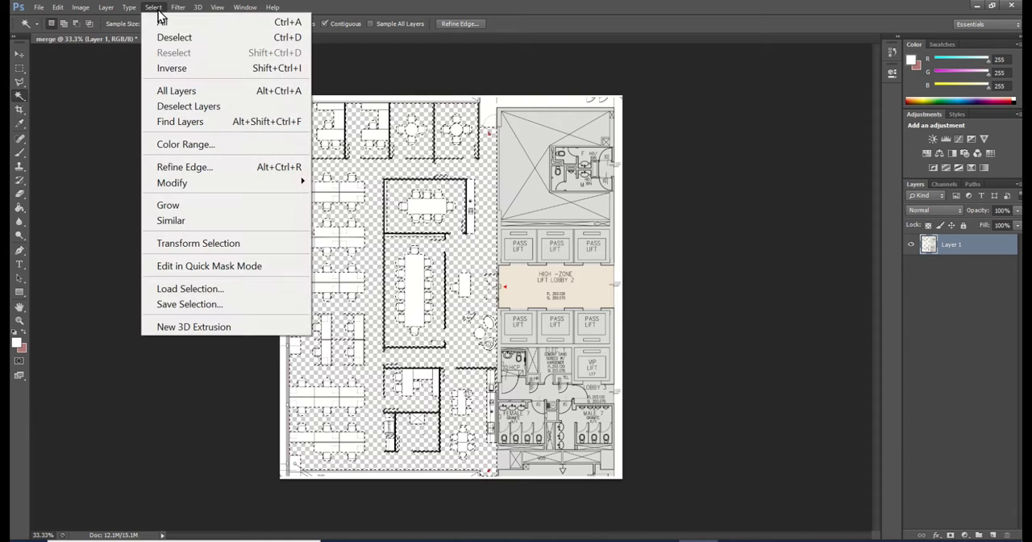
pyautogui.click(175, 69)
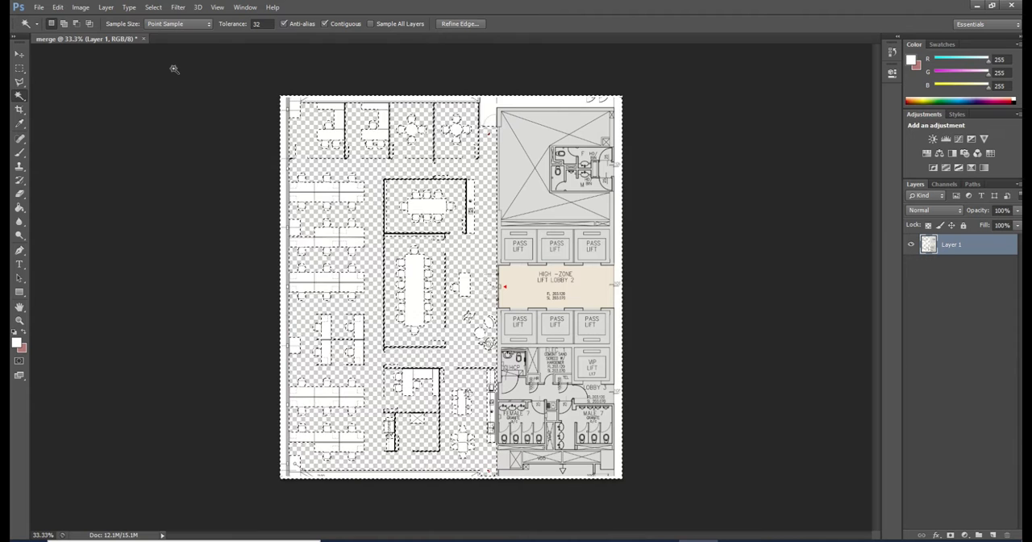
pyautogui.click(994, 536)
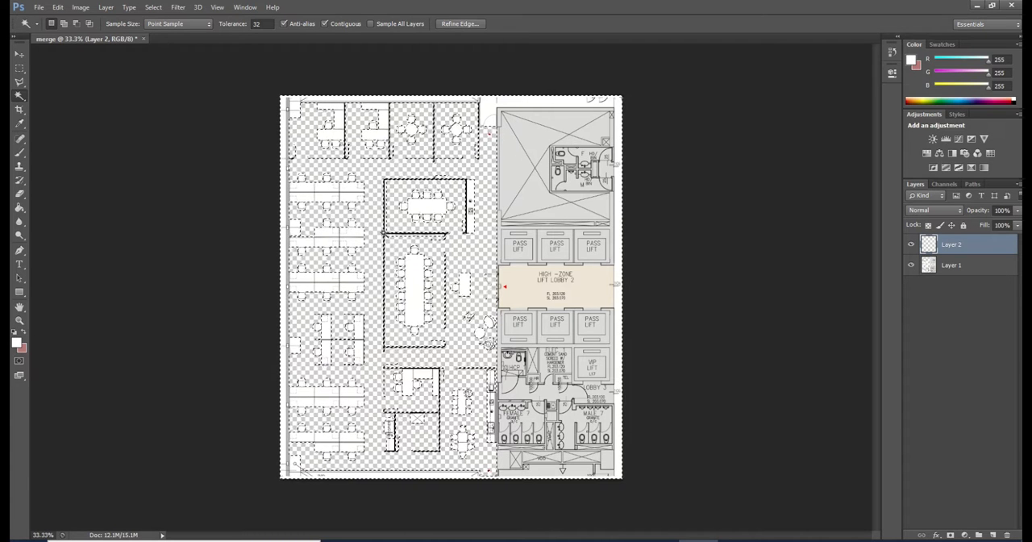
pyautogui.press('g')
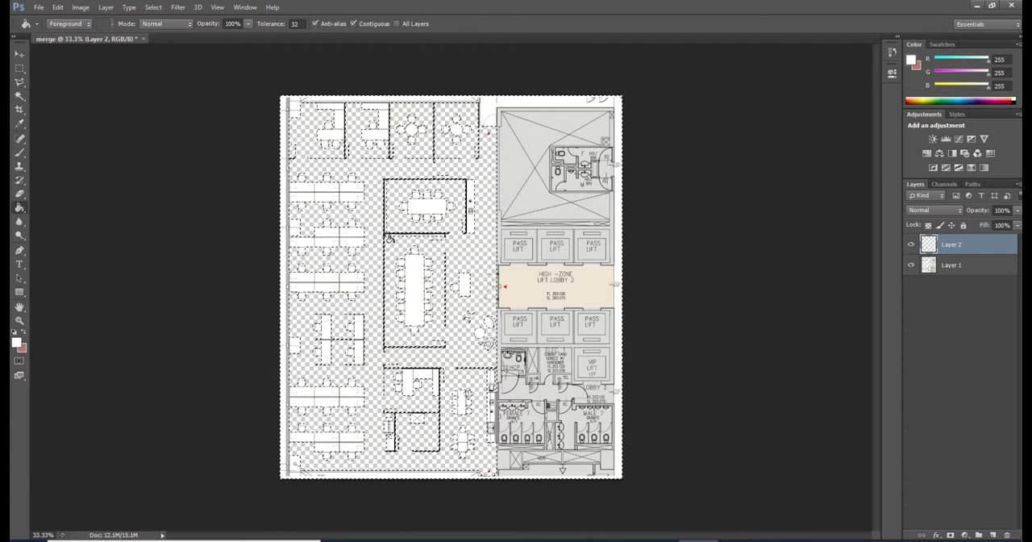
pyautogui.click(417, 201)
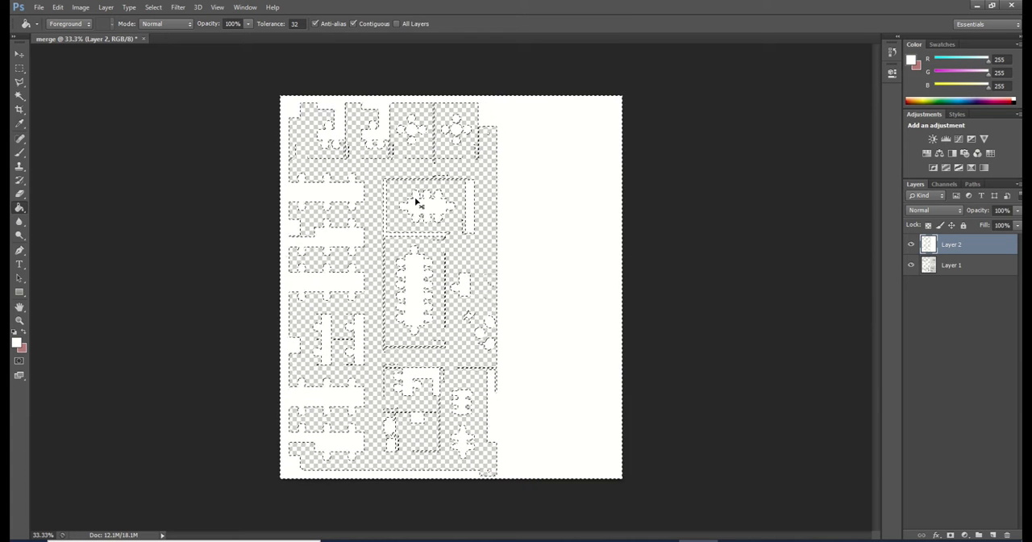
pyautogui.hotkey('ctrl', 'd')
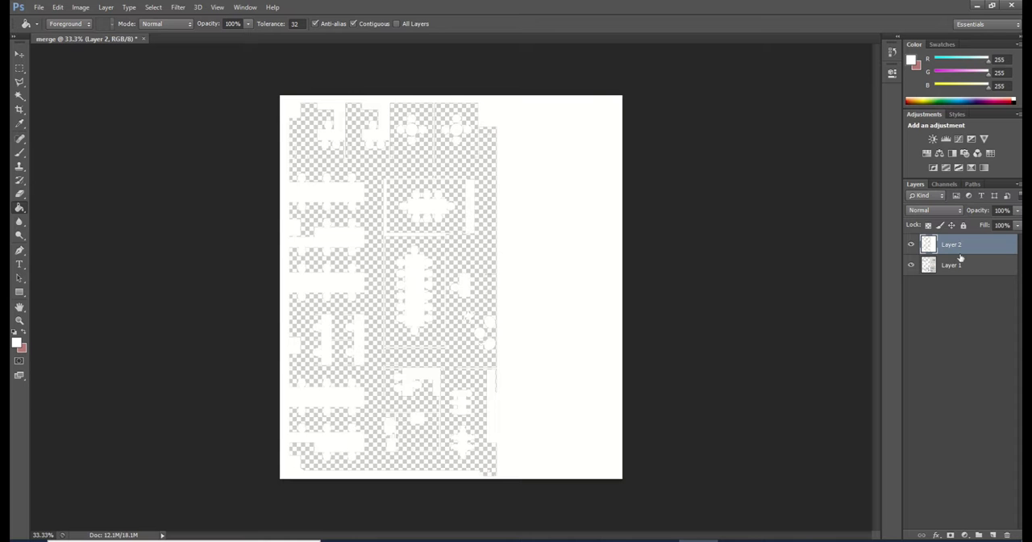
pyautogui.click(911, 245)
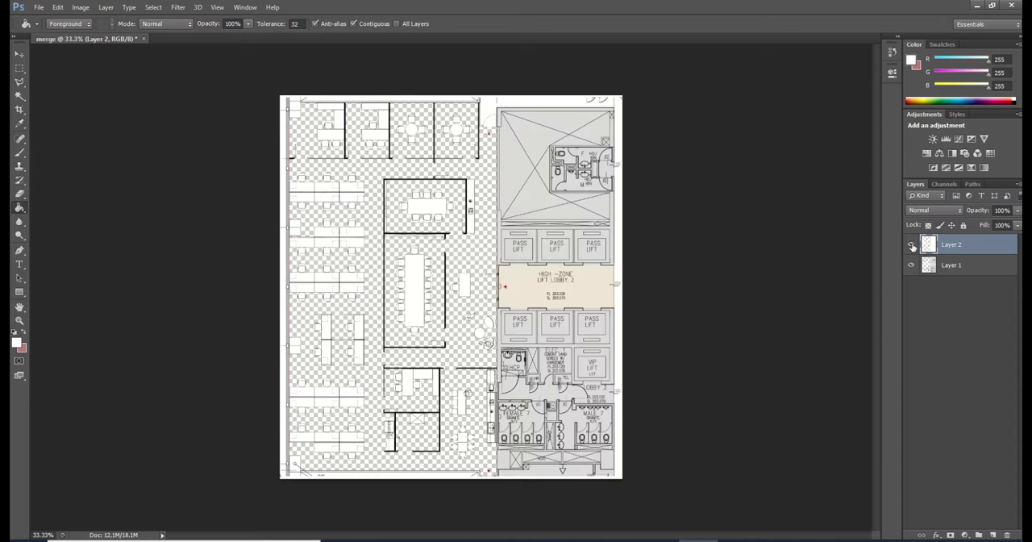
pyautogui.click(912, 245)
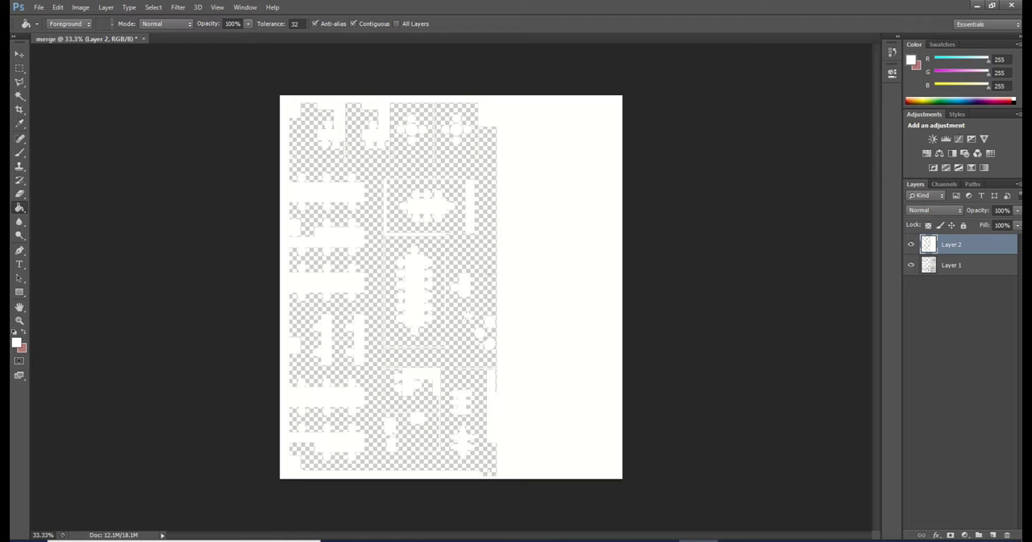
# Add a drop shadow to the white silhouette layer and set its colour to RGB 92, 92, 92
pyautogui.click(939, 536)
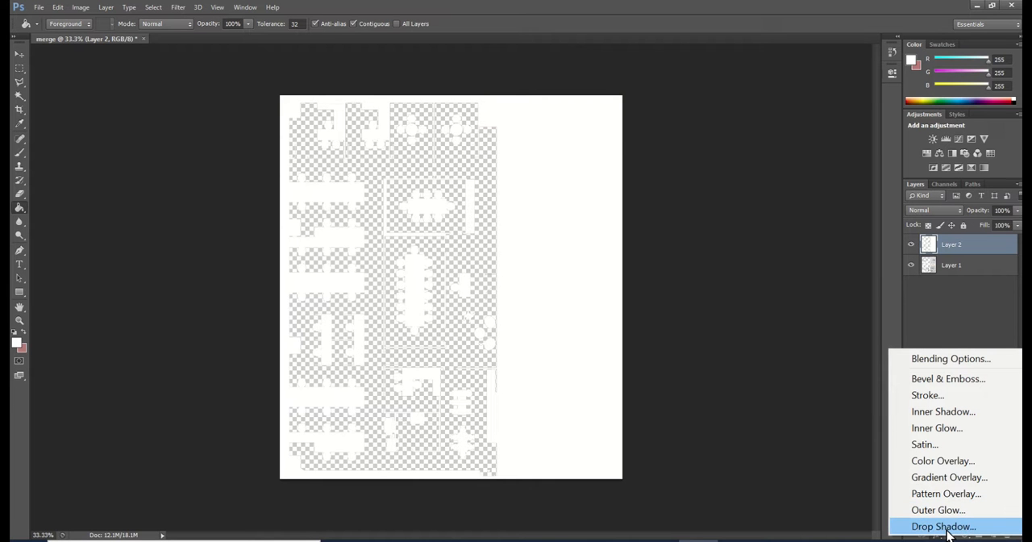
pyautogui.click(949, 531)
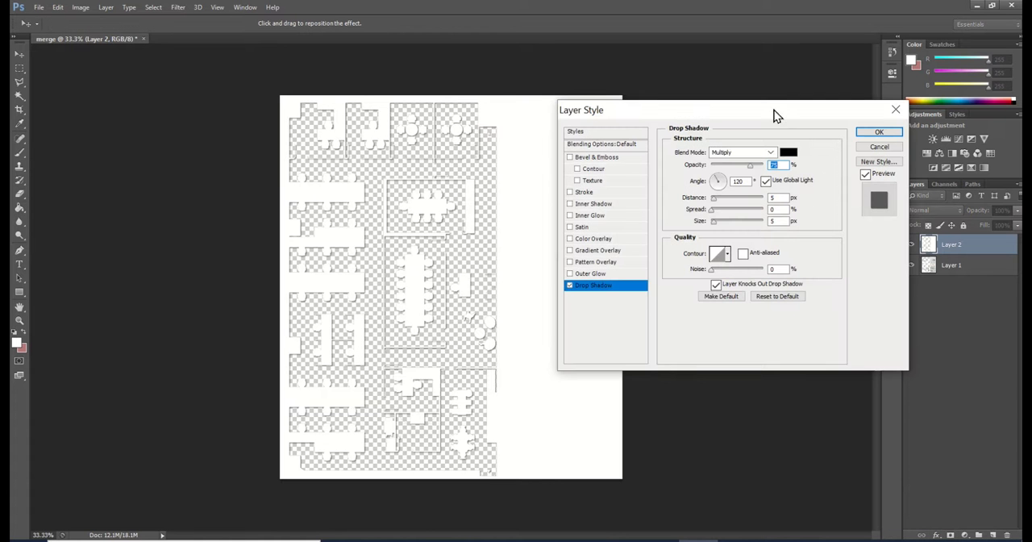
pyautogui.moveTo(772, 110); pyautogui.dragTo(557, 141)
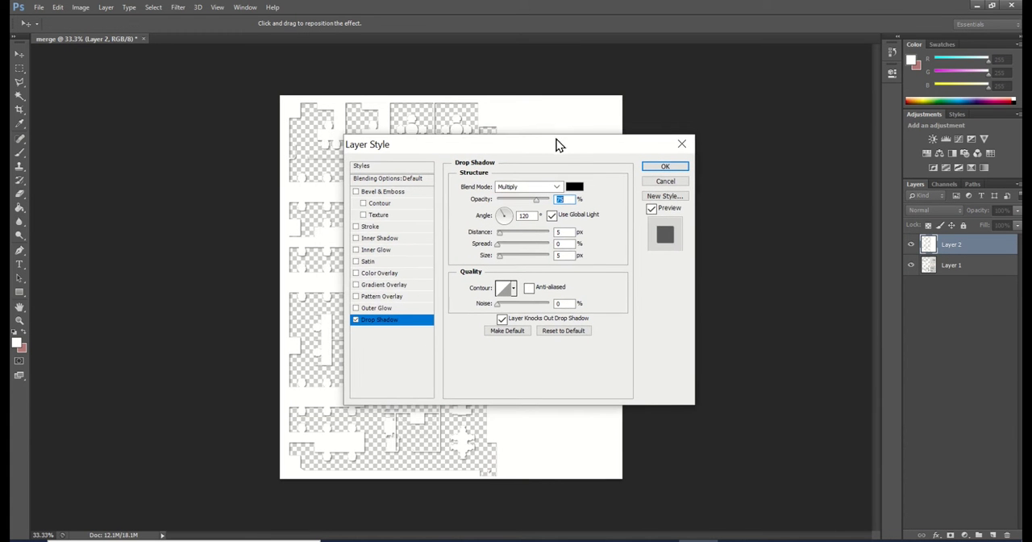
pyautogui.click(573, 187)
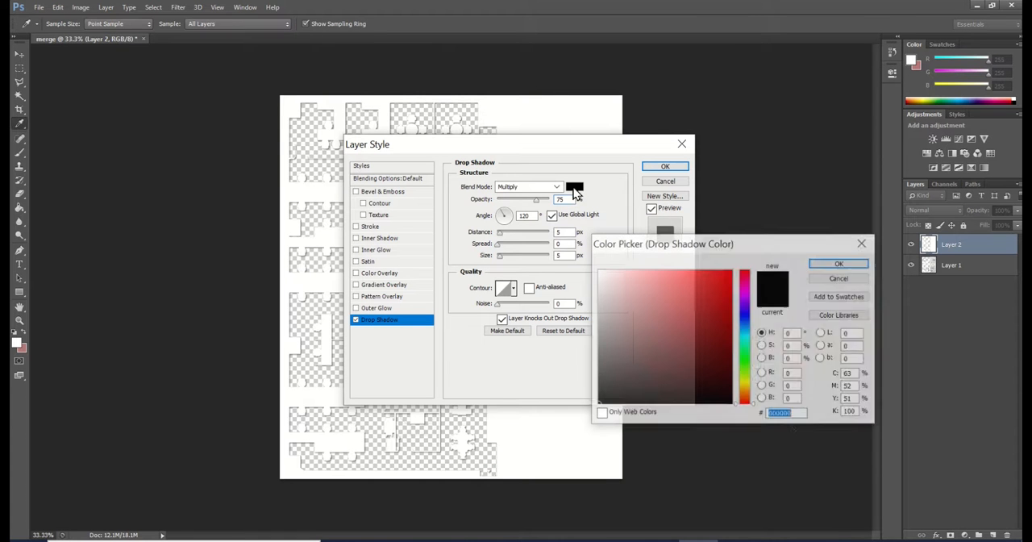
pyautogui.click(790, 374)
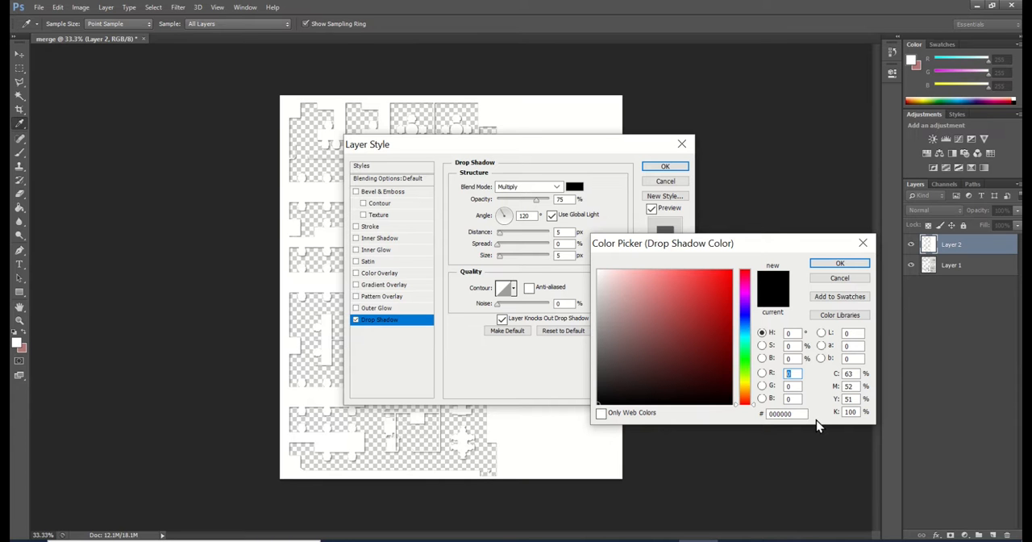
pyautogui.write('92')
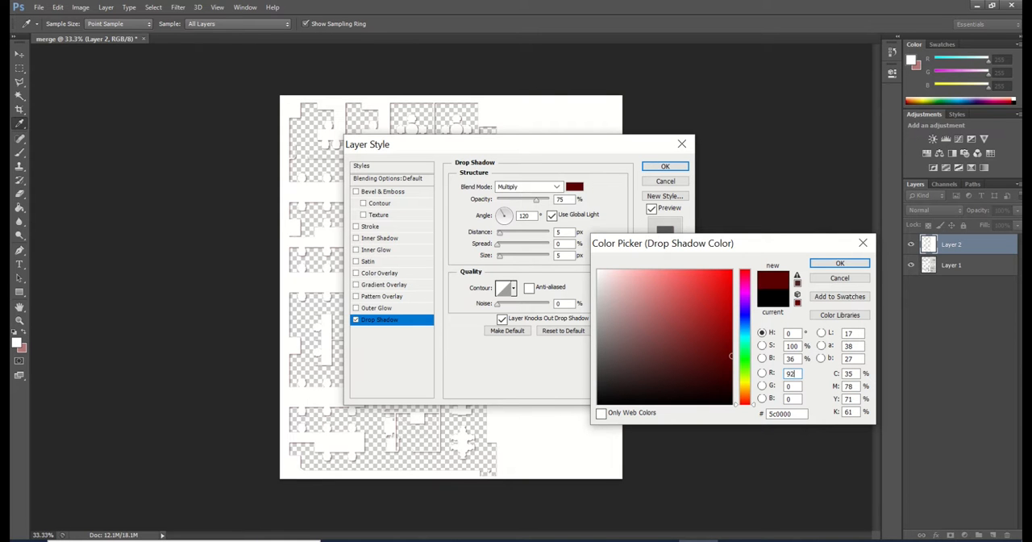
pyautogui.write('92')
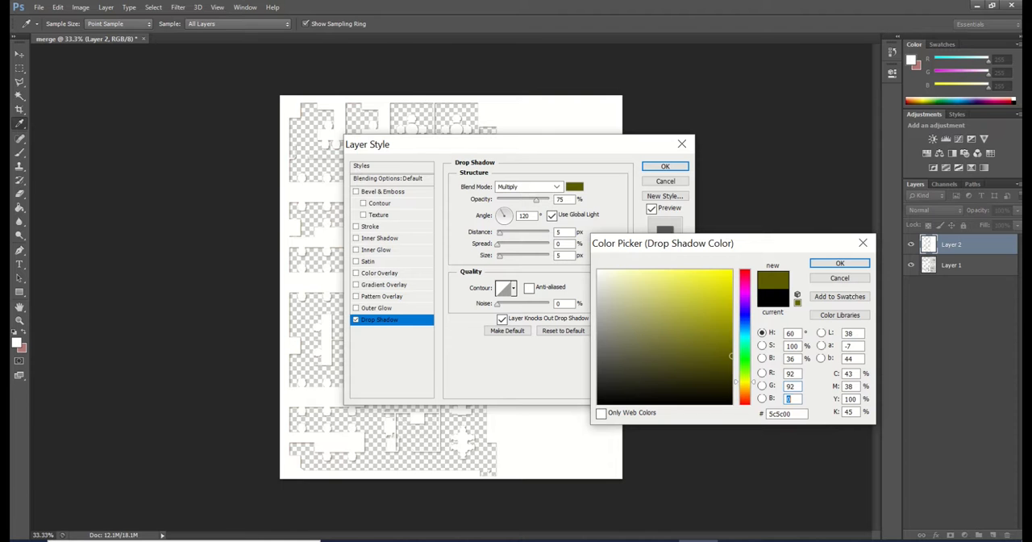
pyautogui.write('92')
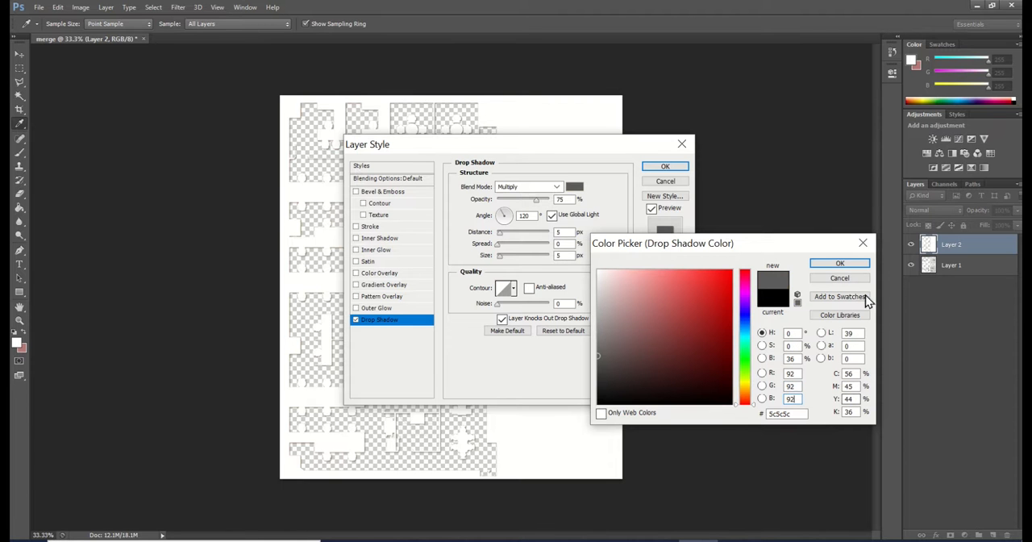
pyautogui.click(839, 264)
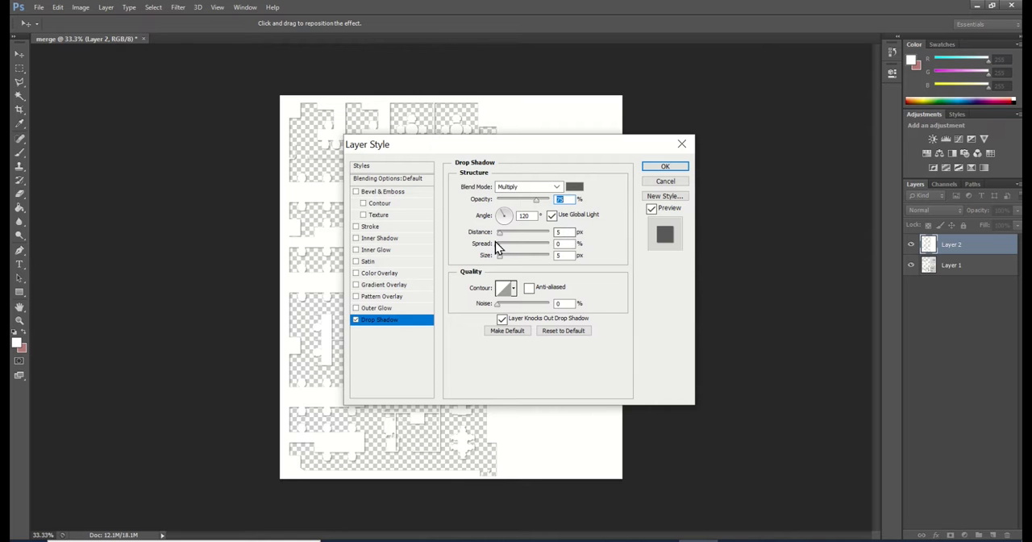
# Set the drop shadow's distance to 9 px, size to 9 px and spread to 5%, apply it and inspect the shadows up close
pyautogui.doubleClick(567, 231)
pyautogui.write('9')
pyautogui.doubleClick(565, 254)
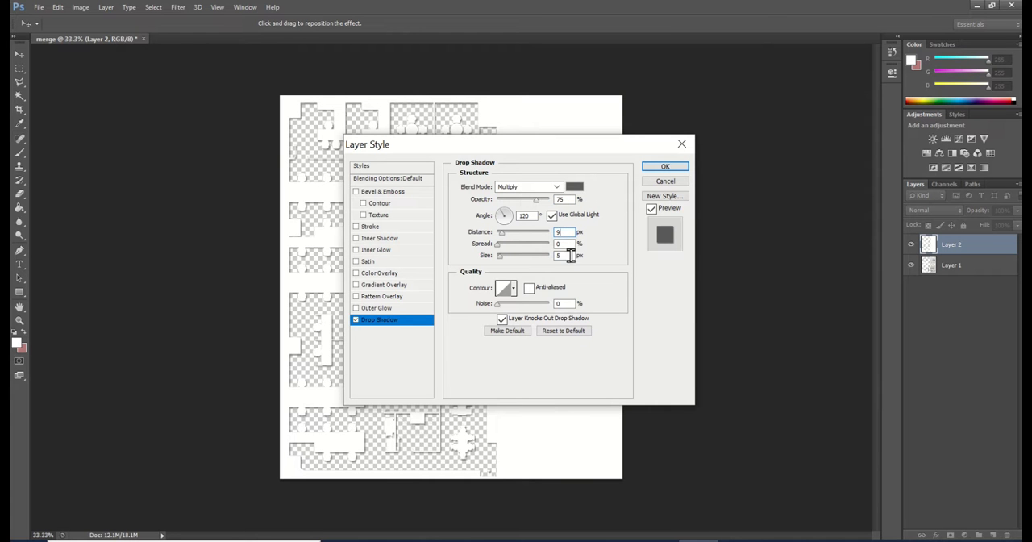
pyautogui.write('9')
pyautogui.doubleClick(565, 244)
pyautogui.write('5')
pyautogui.press('Return')
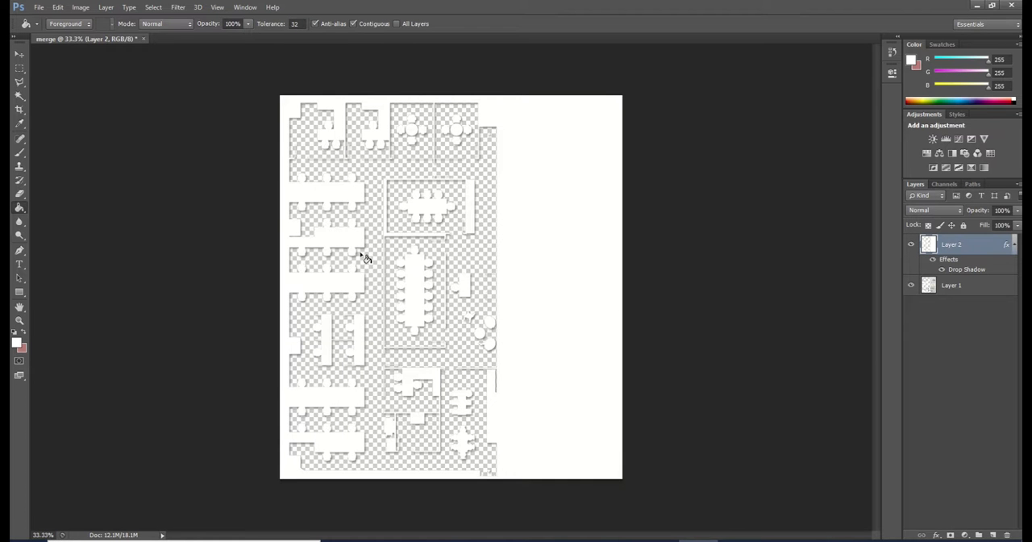
pyautogui.scroll(2, 358, 247)
pyautogui.scroll(5, 358, 247)
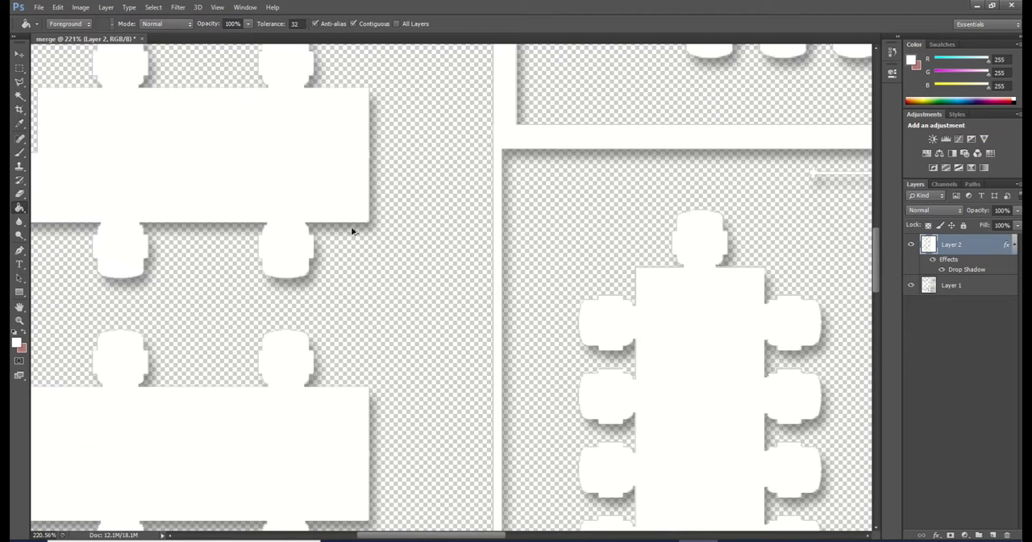
pyautogui.scroll(-5, 375, 260)
pyautogui.scroll(-5, 381, 236)
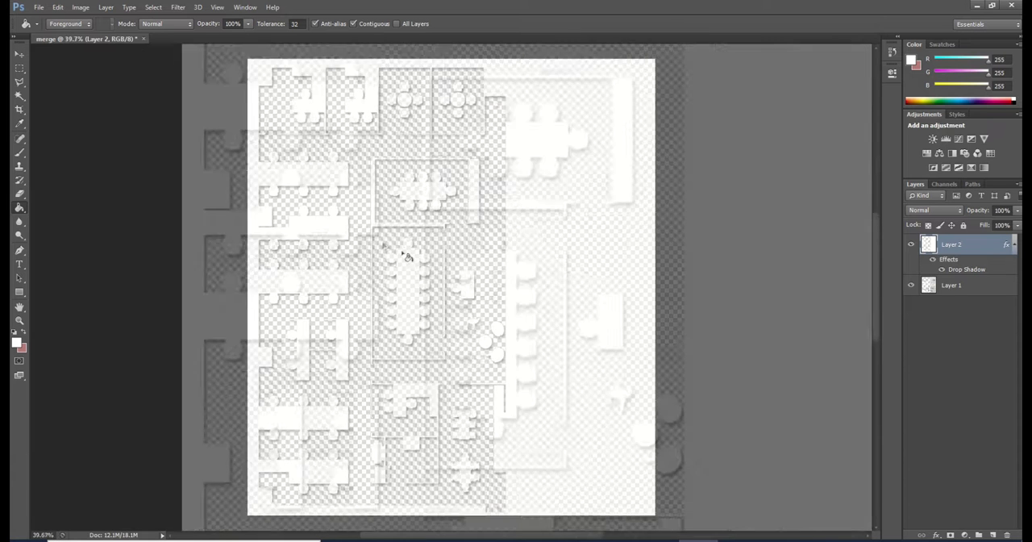
# Import the plan PDF at 300 pixels/inch in RGB Color and float its document window over the merge document
pyautogui.click(38, 7)
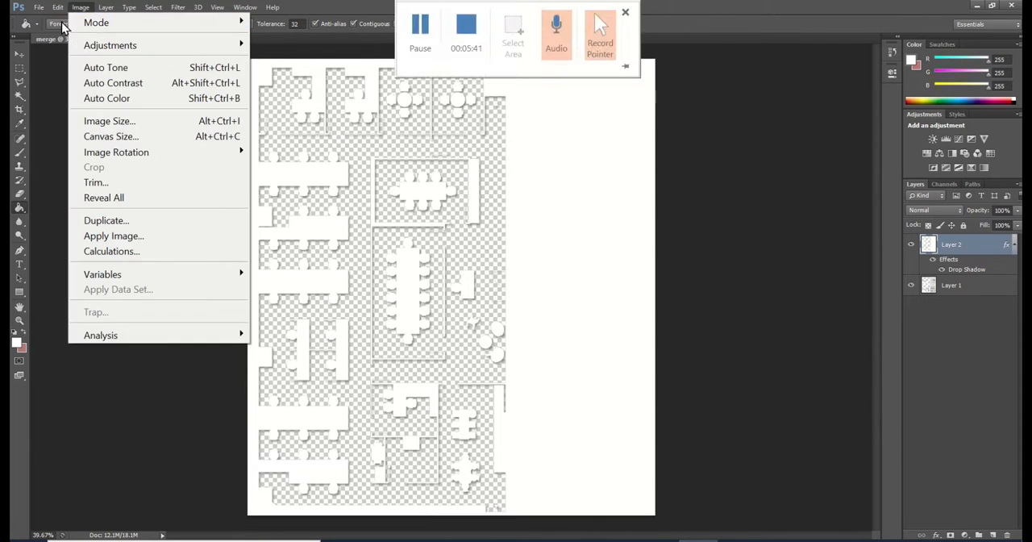
pyautogui.click(61, 37)
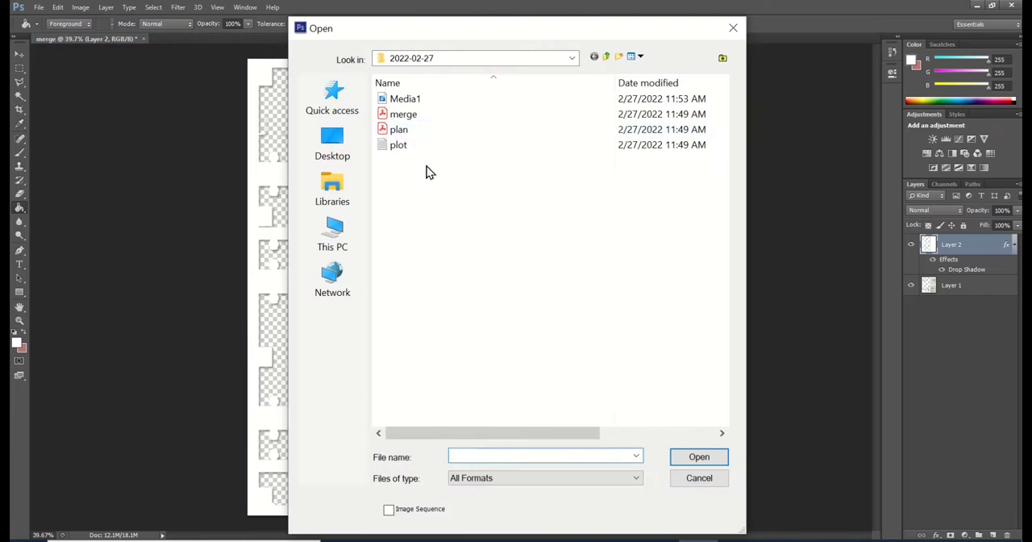
pyautogui.doubleClick(407, 133)
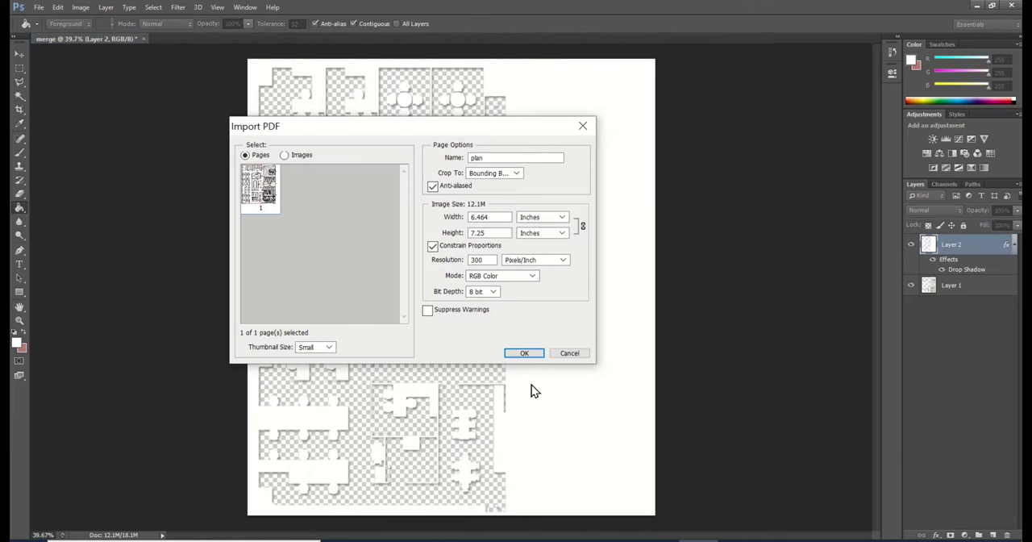
pyautogui.click(525, 354)
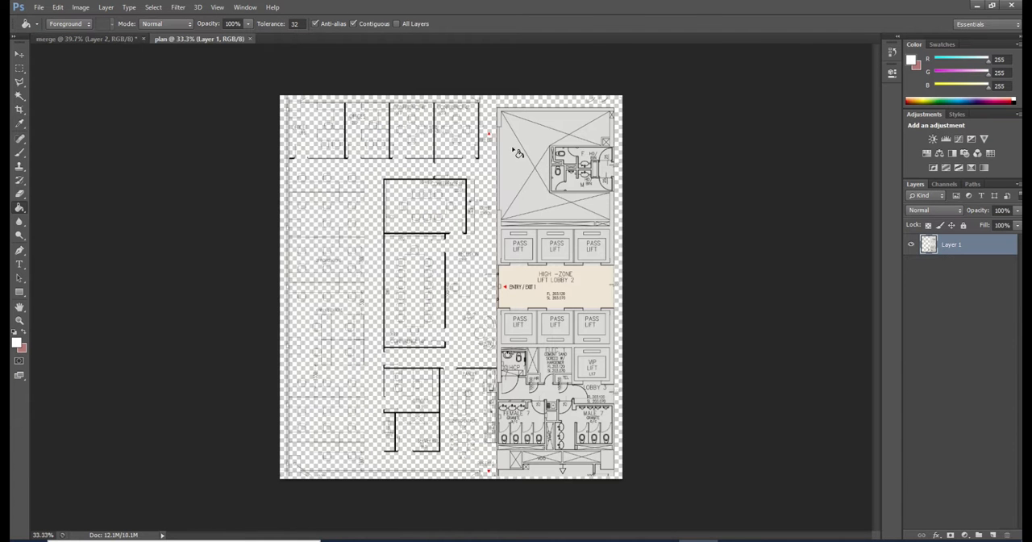
pyautogui.moveTo(195, 44); pyautogui.dragTo(520, 99)
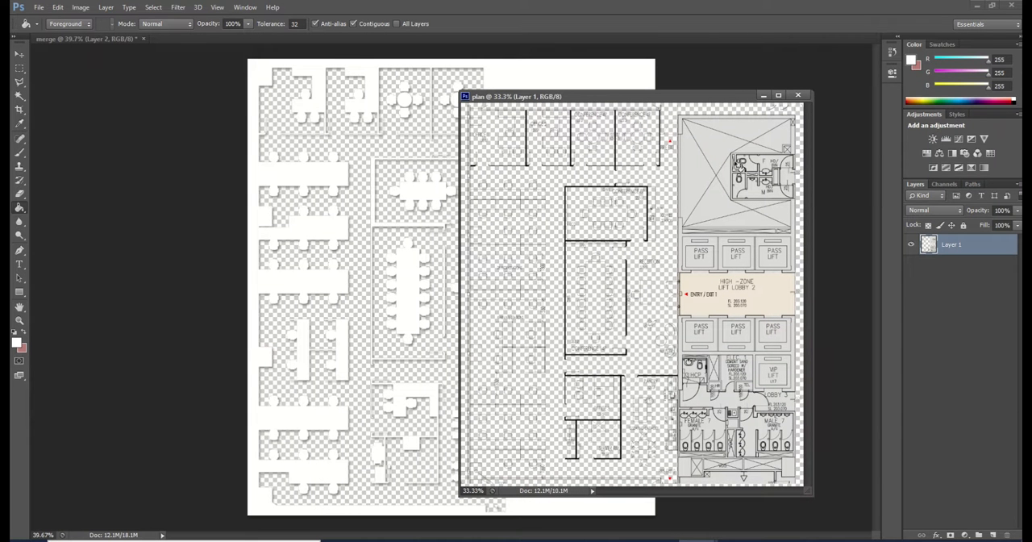
# Copy the plan layer into the merge document above the drop-shadow layer, aligned with the furniture silhouettes, and minimize the plan window
pyautogui.click(20, 55)
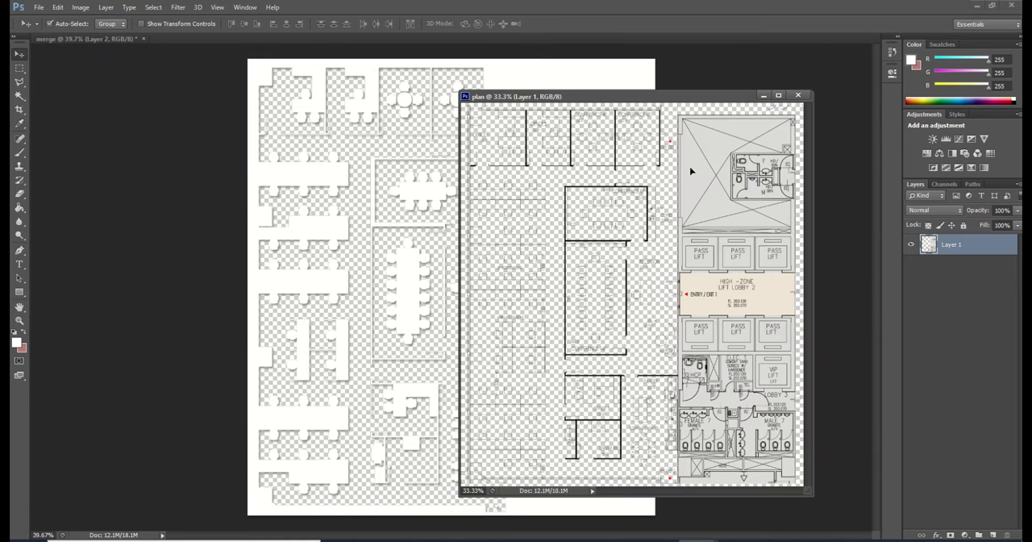
pyautogui.moveTo(692, 171); pyautogui.dragTo(732, 155)
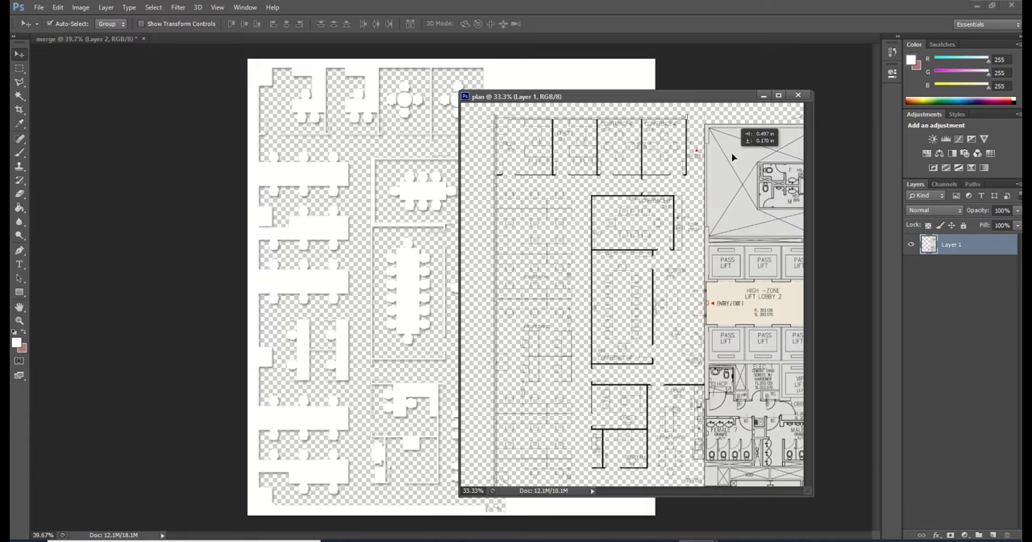
pyautogui.moveTo(731, 156); pyautogui.dragTo(317, 104)
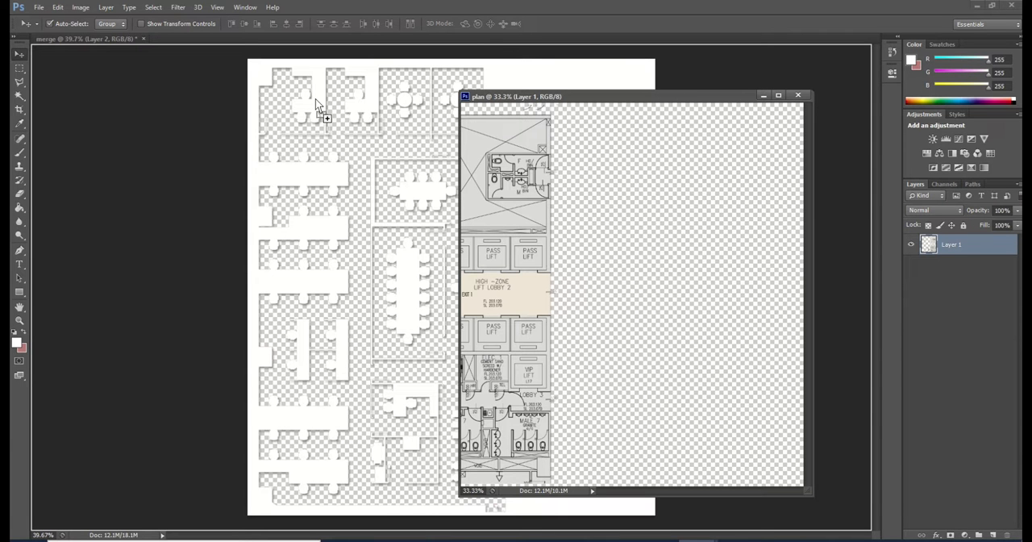
pyautogui.moveTo(316, 100); pyautogui.dragTo(316, 101)
pyautogui.moveTo(317, 98); pyautogui.dragTo(317, 104)
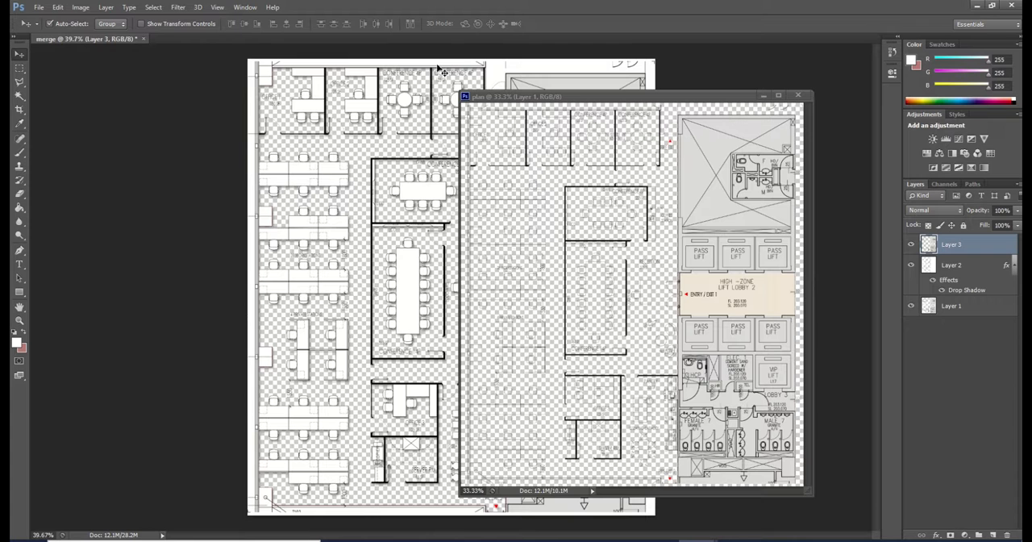
pyautogui.moveTo(559, 97); pyautogui.dragTo(648, 93)
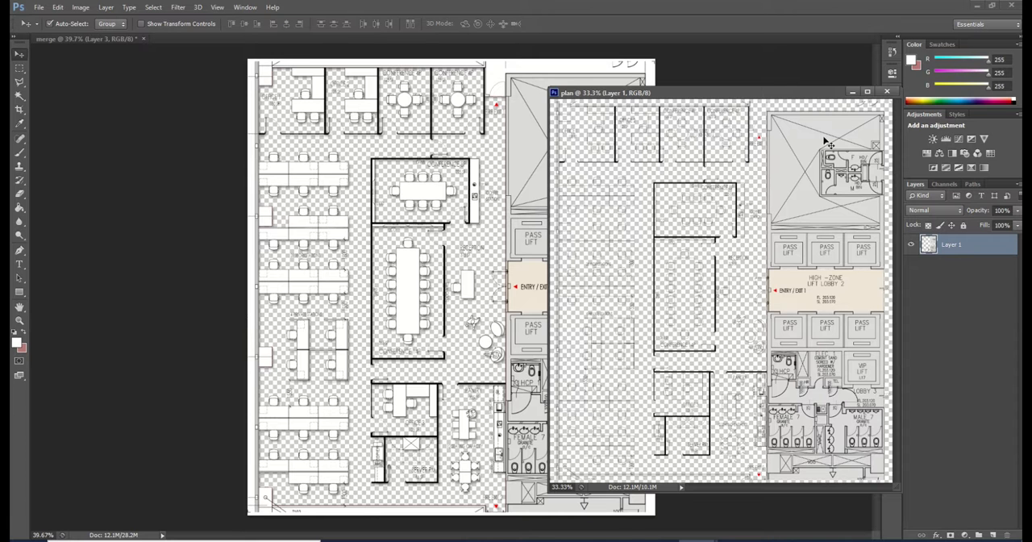
pyautogui.click(854, 93)
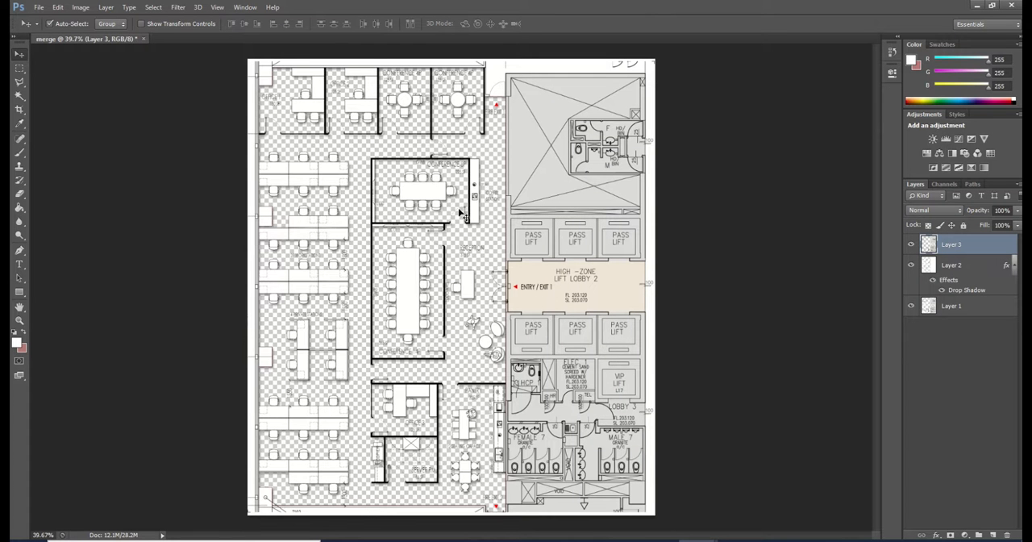
# Save the combined merge document as merge.png in PNG format in the 2022-02-27 folder
pyautogui.click(38, 8)
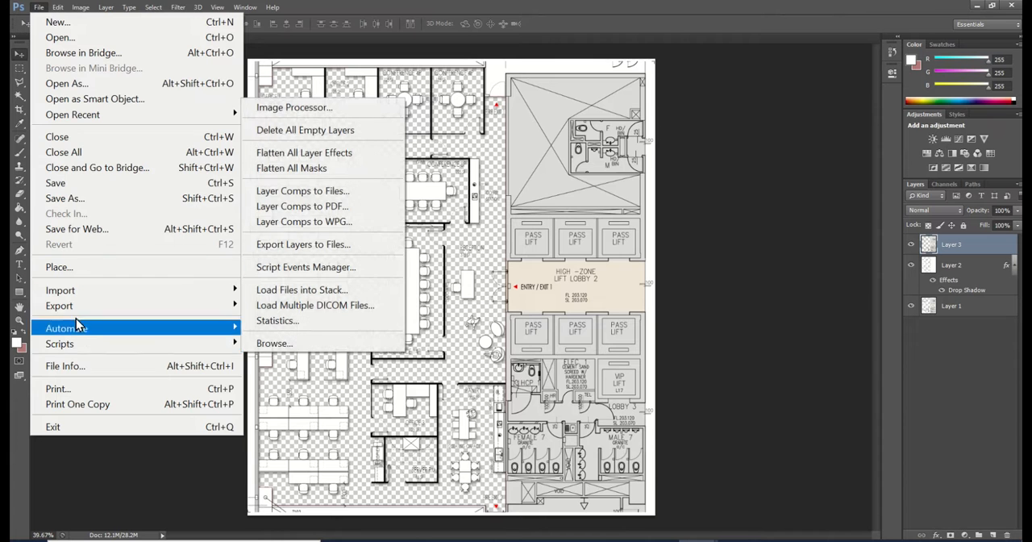
pyautogui.click(89, 203)
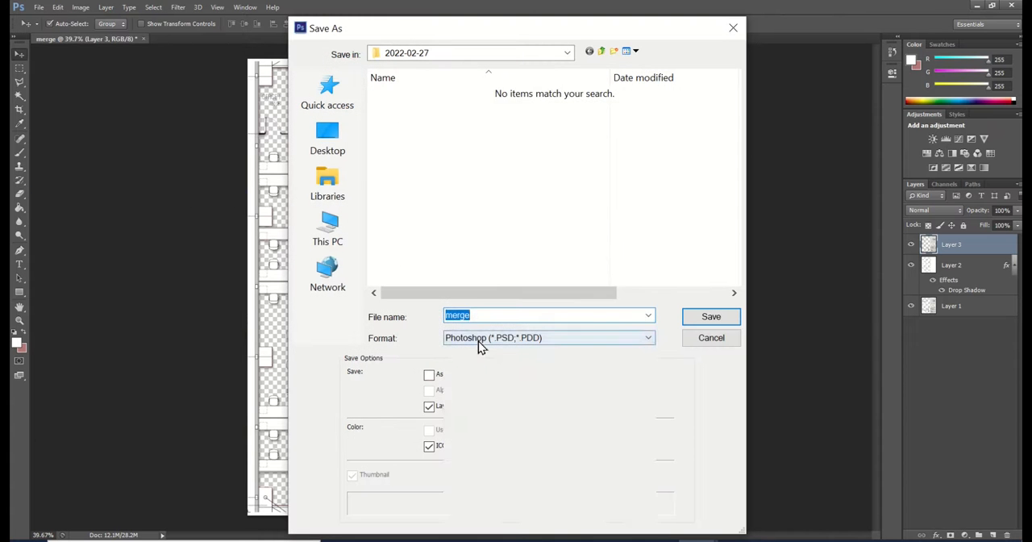
pyautogui.click(479, 341)
pyautogui.click(464, 285)
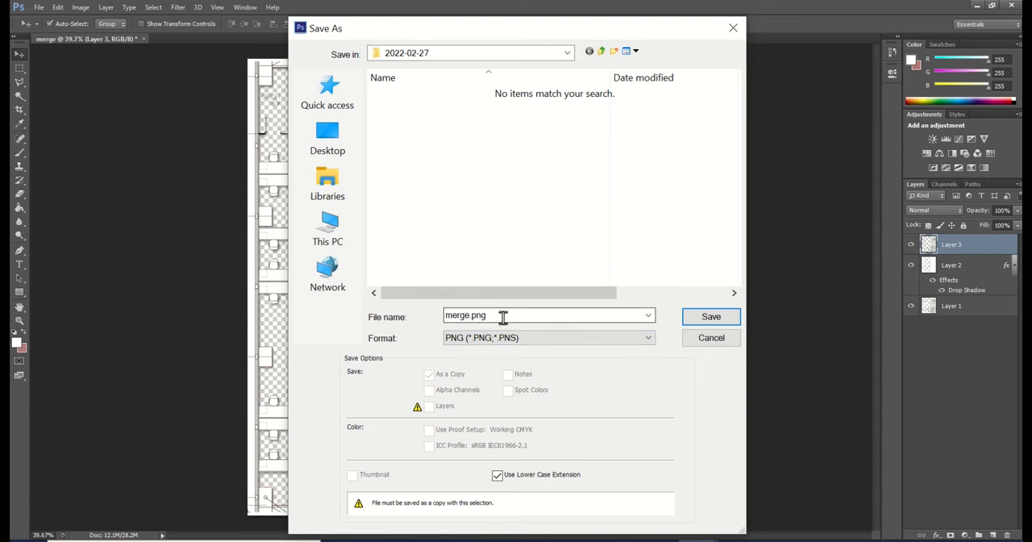
pyautogui.click(709, 321)
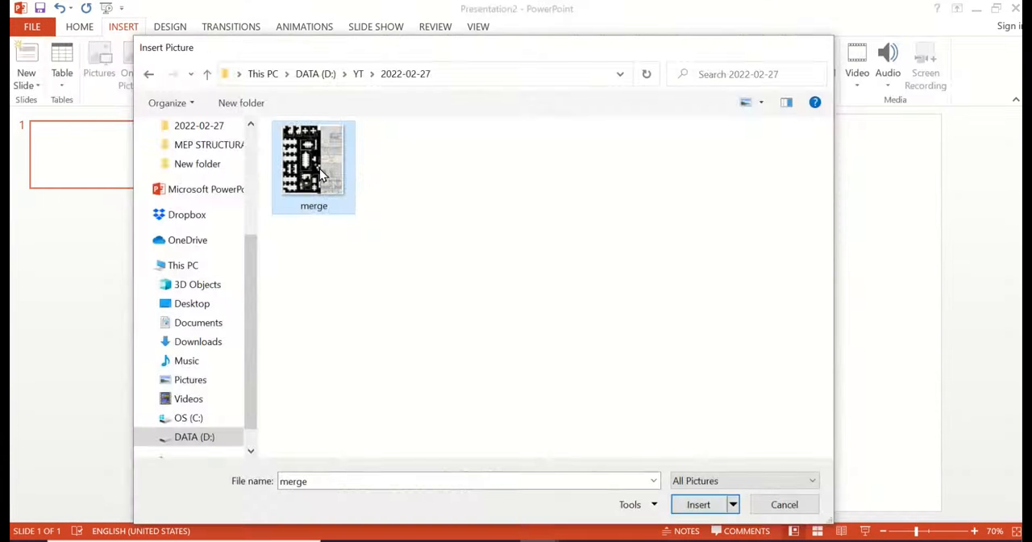
# Switch to PowerPoint, insert the merge picture from the 2022-02-27 folder on the blank slide and shift it slightly left of centre
pyautogui.doubleClick(320, 169)
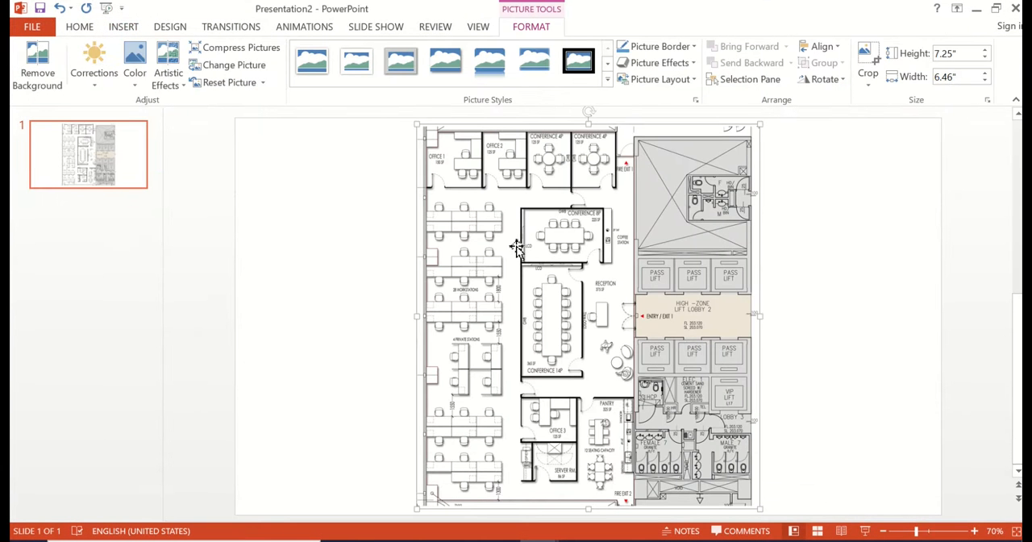
pyautogui.click(818, 252)
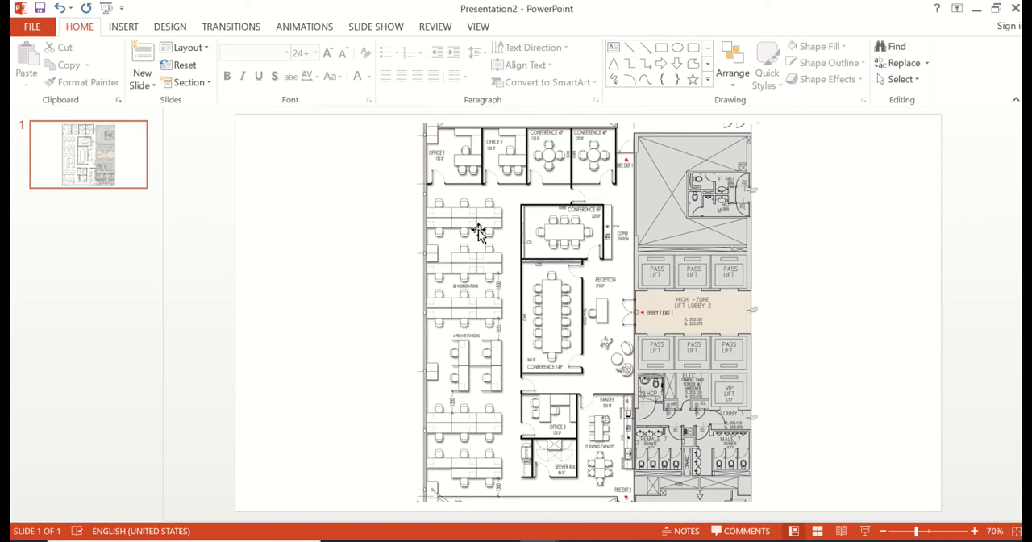
pyautogui.moveTo(479, 231); pyautogui.dragTo(426, 231)
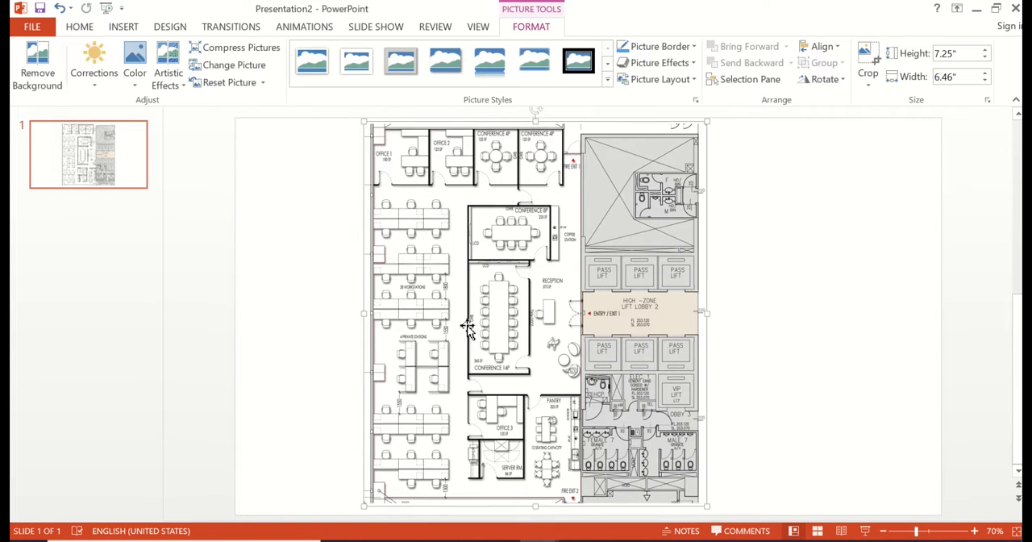
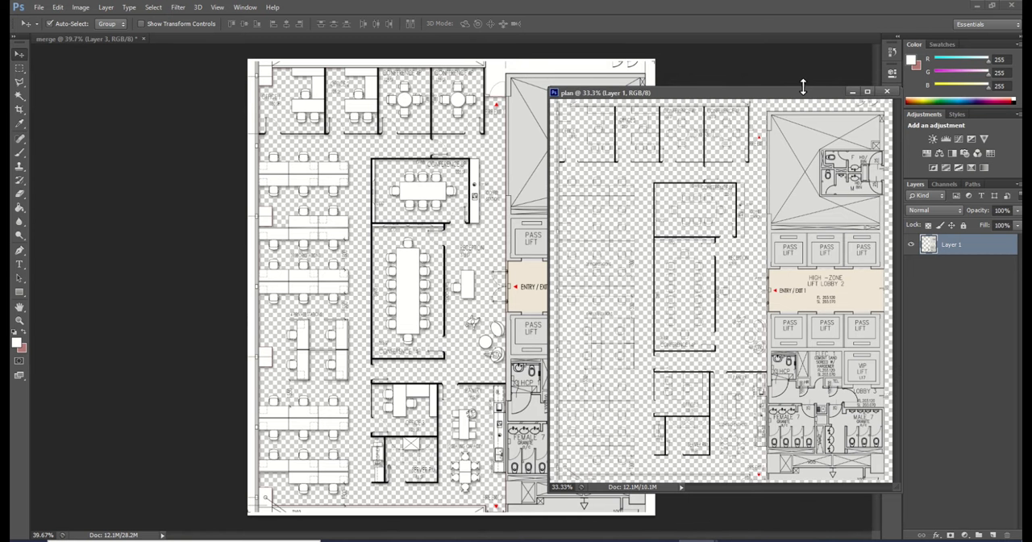
# Close the separate plan document to leave only the merge document open
pyautogui.moveTo(746, 97); pyautogui.dragTo(642, 115)
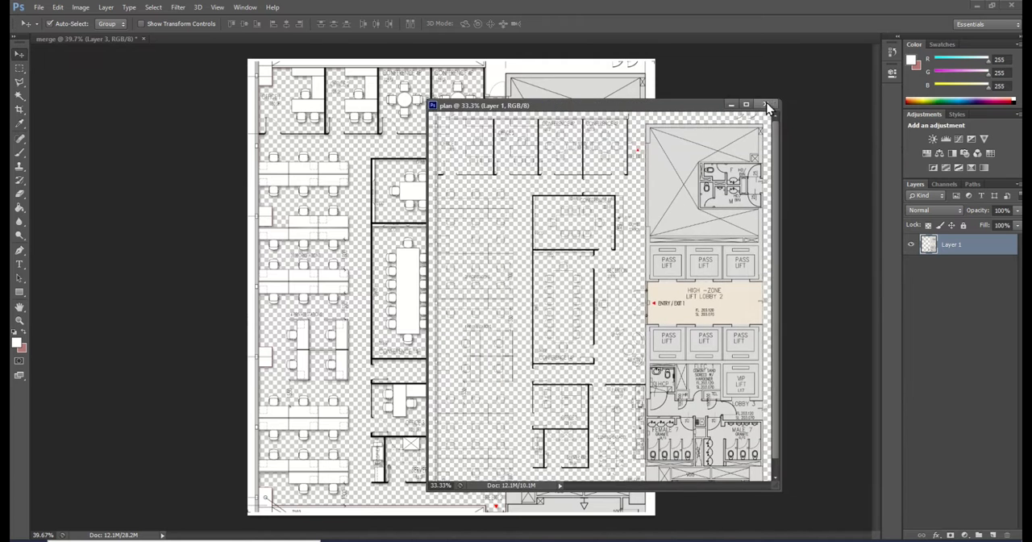
pyautogui.click(768, 105)
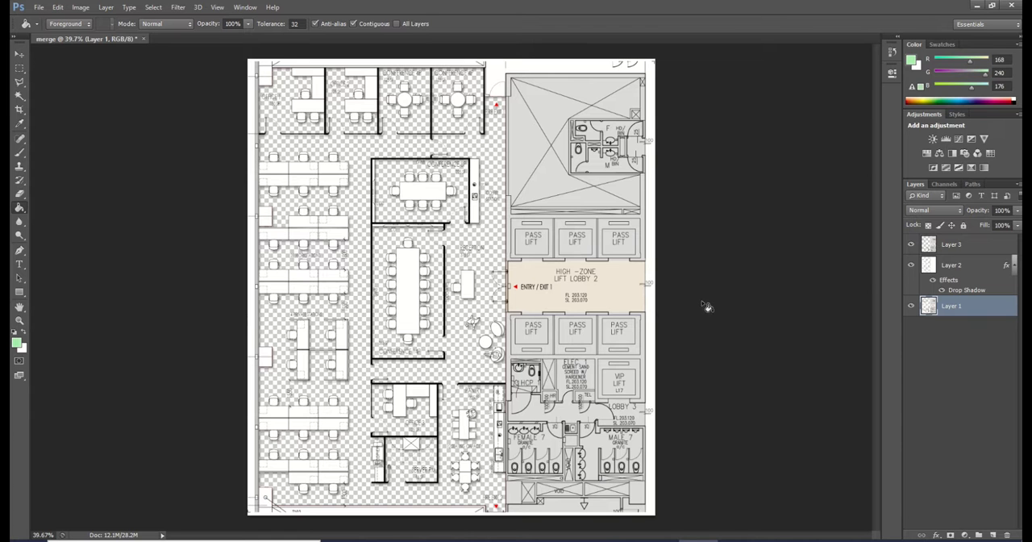
# Create a layer beneath Layer 1, fill it with grey-green RGB 170, 181, 172, and add another empty layer above it
pyautogui.click(993, 536)
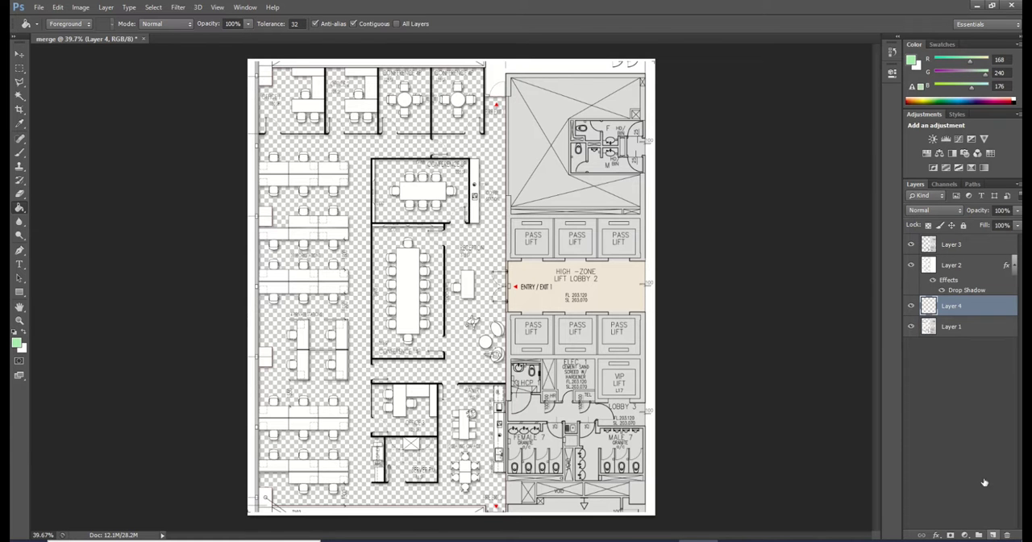
pyautogui.moveTo(949, 306); pyautogui.dragTo(947, 357)
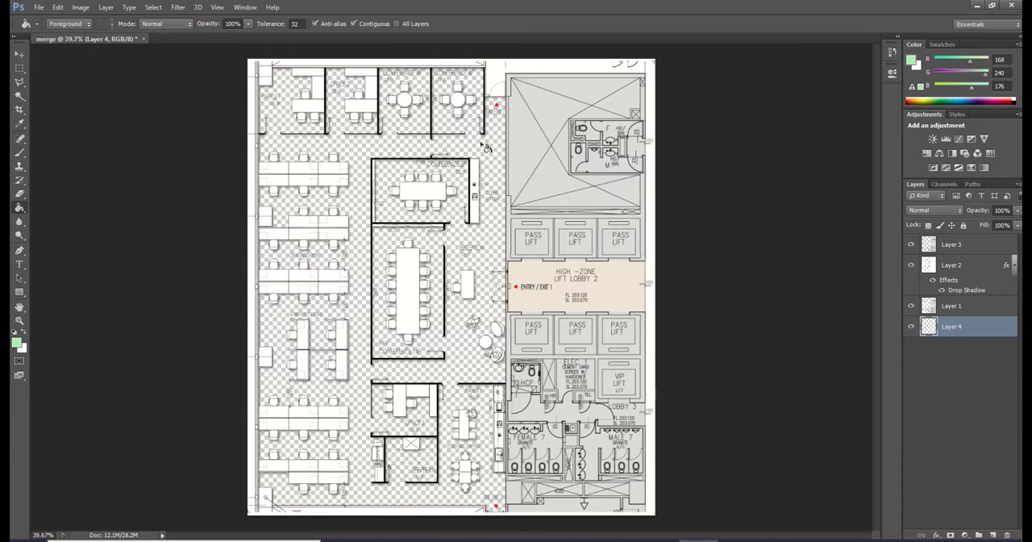
pyautogui.click(18, 346)
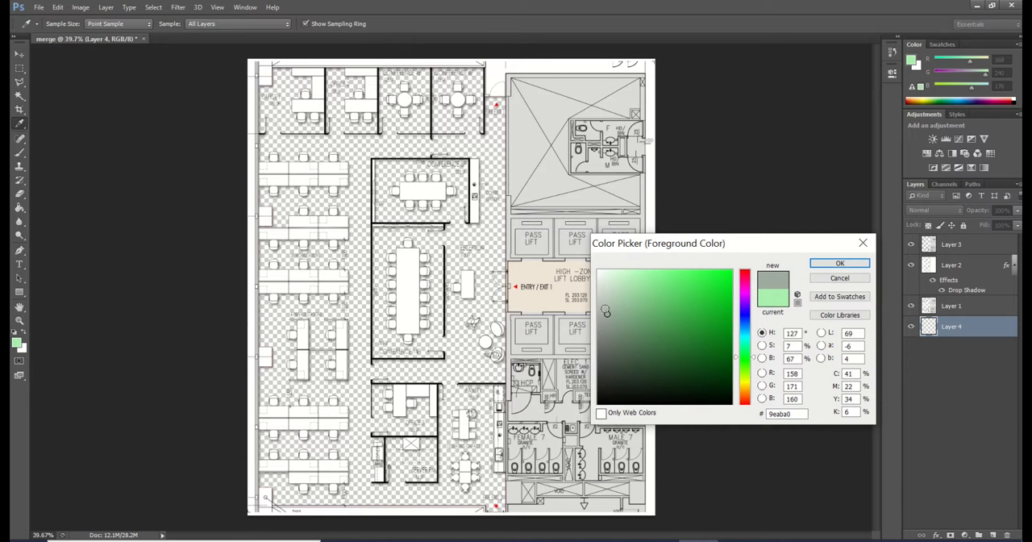
pyautogui.click(605, 309)
pyautogui.click(839, 264)
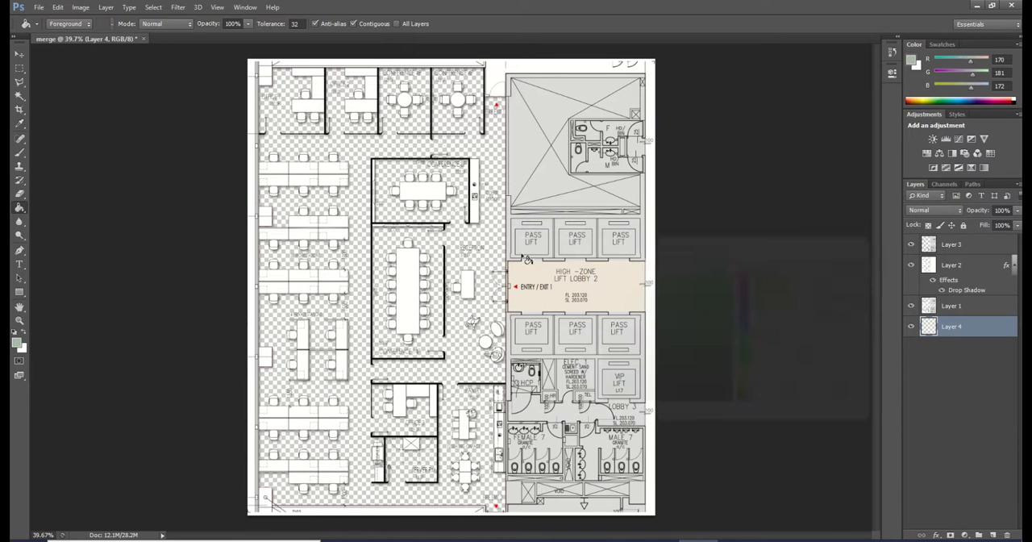
pyautogui.click(486, 227)
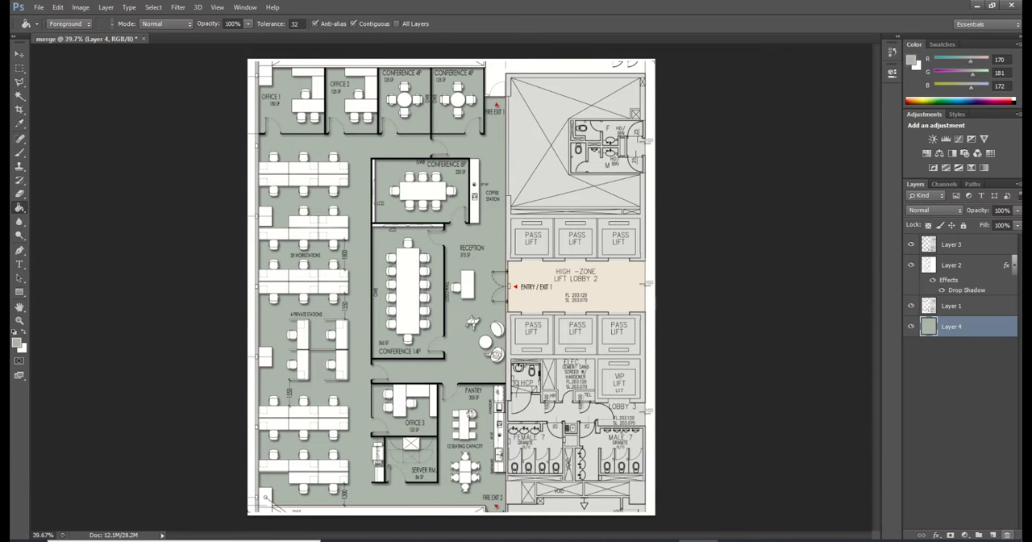
pyautogui.click(993, 535)
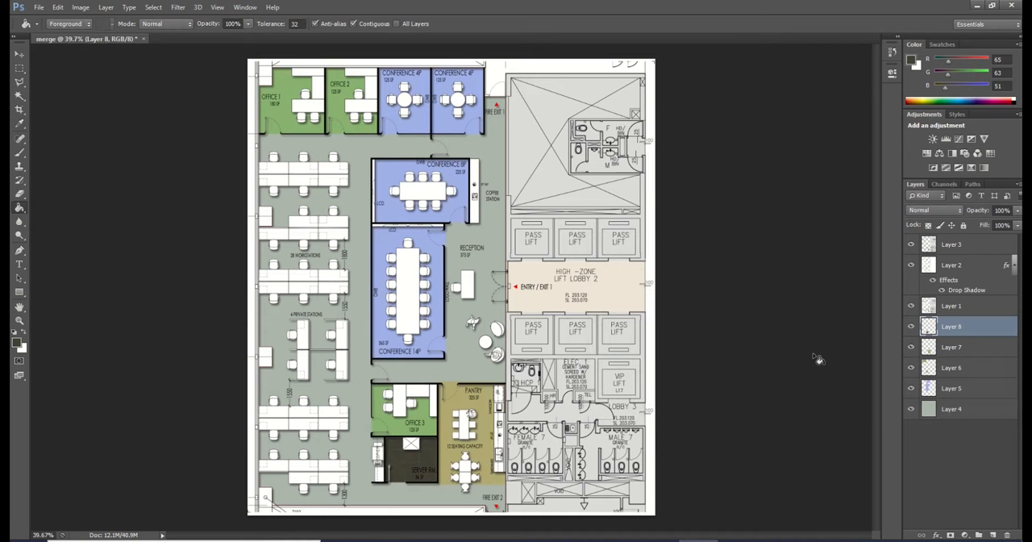
# Save a copy of the coloured plan in PNG format as colored plan in the 2022-02-27 folder, with default PNG options
pyautogui.click(39, 7)
pyautogui.click(65, 198)
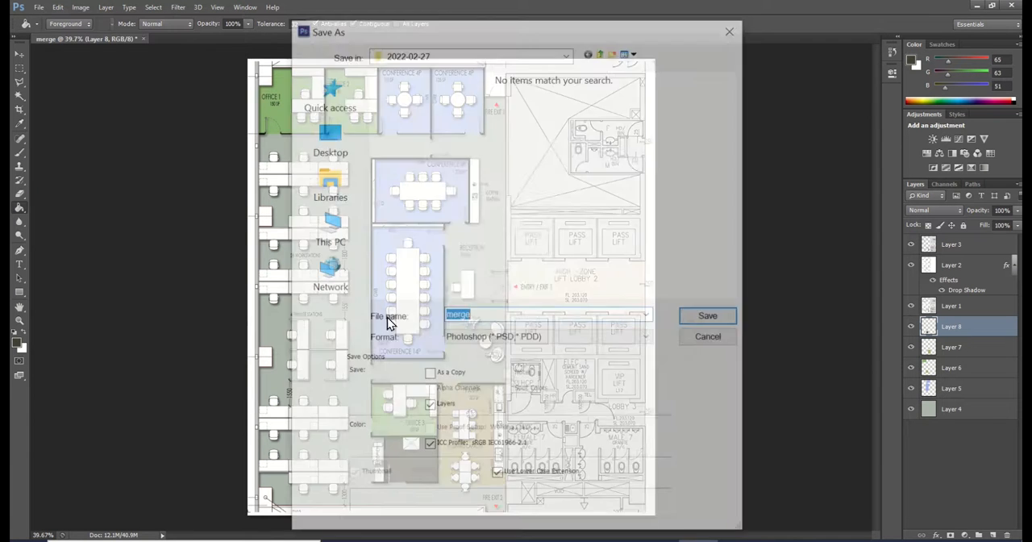
pyautogui.click(495, 340)
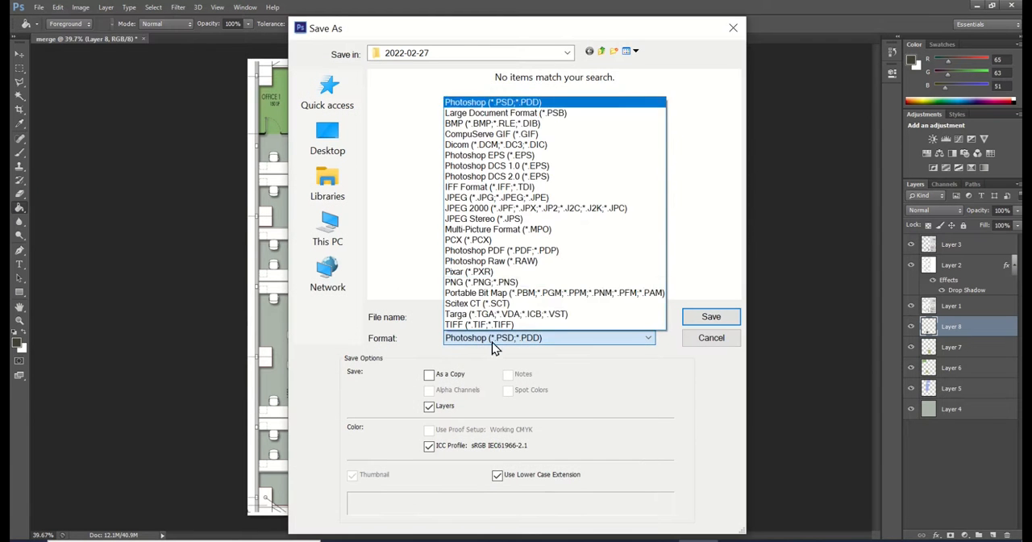
pyautogui.click(487, 284)
pyautogui.doubleClick(526, 315)
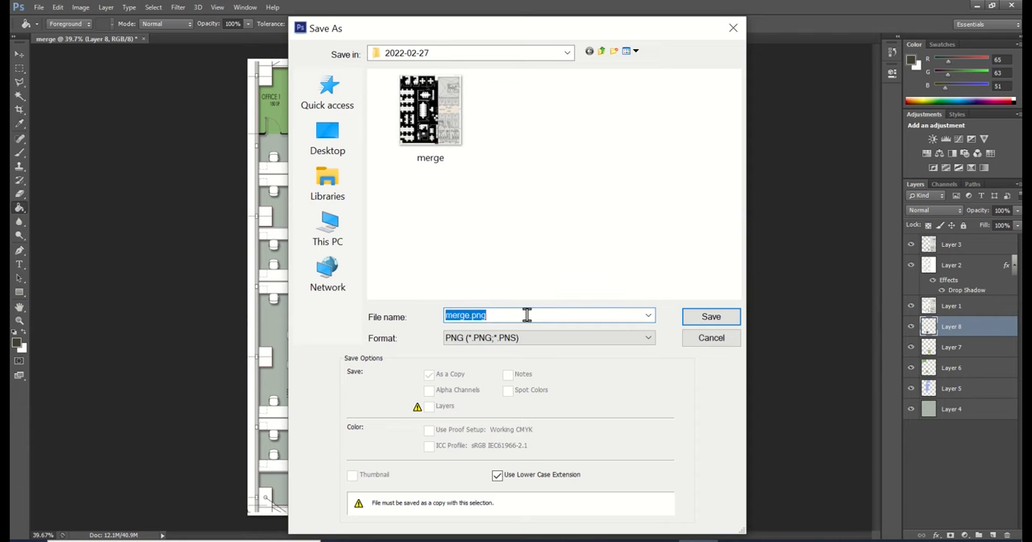
pyautogui.write('colored plan')
pyautogui.press('Return')
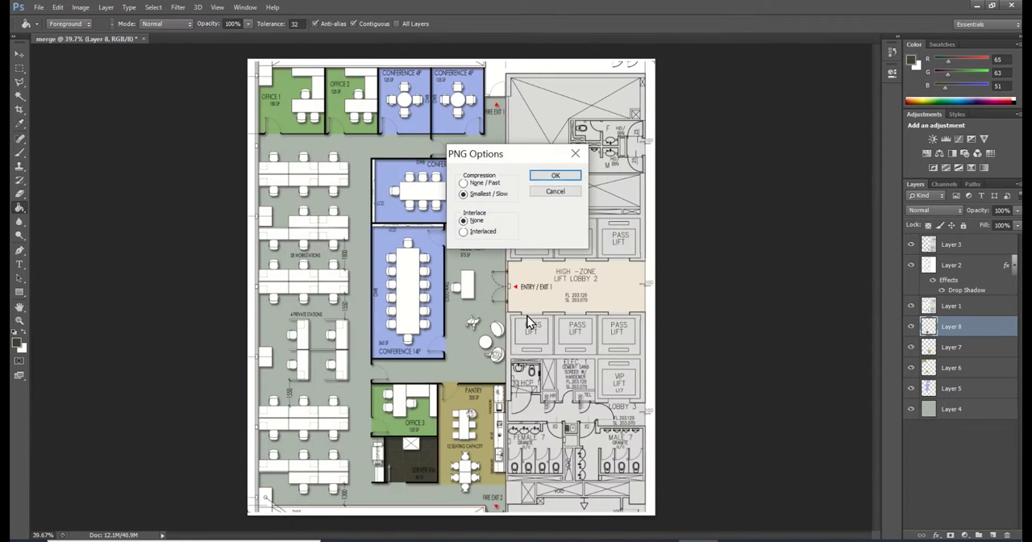
pyautogui.click(556, 177)
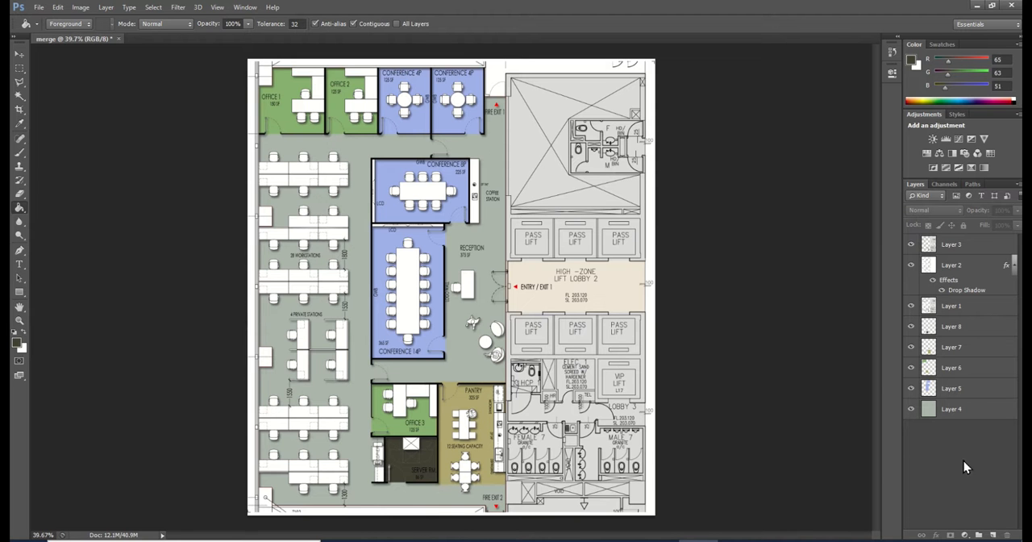
# Add a Pattern Overlay with the medium grey wood-grain pattern to Layer 4, the general office floor
pyautogui.click(922, 414)
pyautogui.click(912, 410)
pyautogui.click(912, 410)
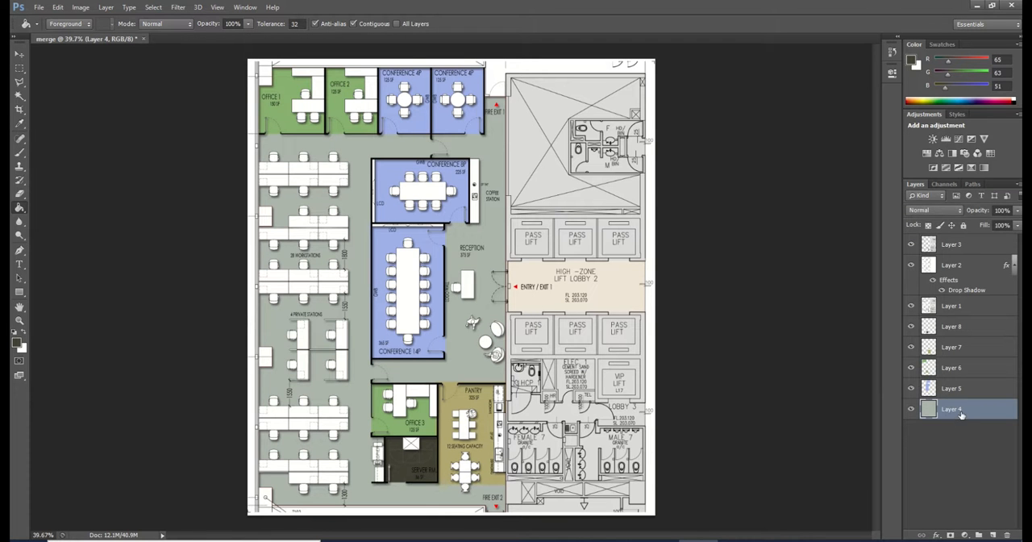
pyautogui.click(962, 445)
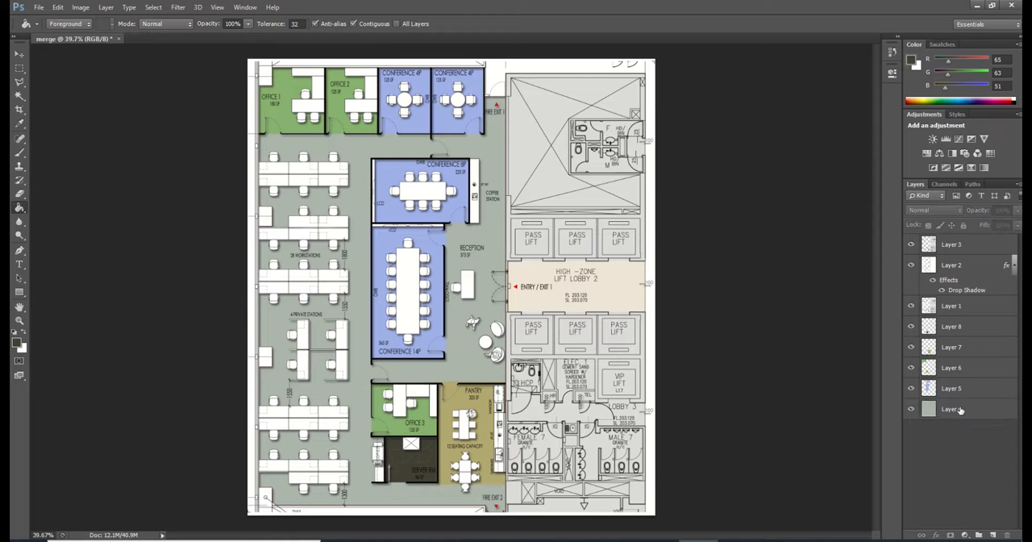
pyautogui.click(960, 411)
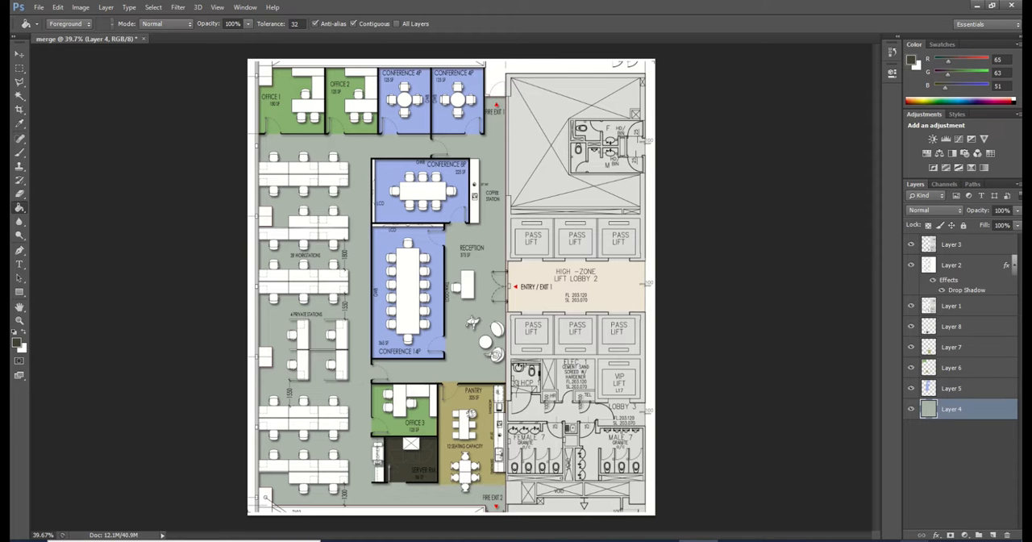
pyautogui.click(938, 536)
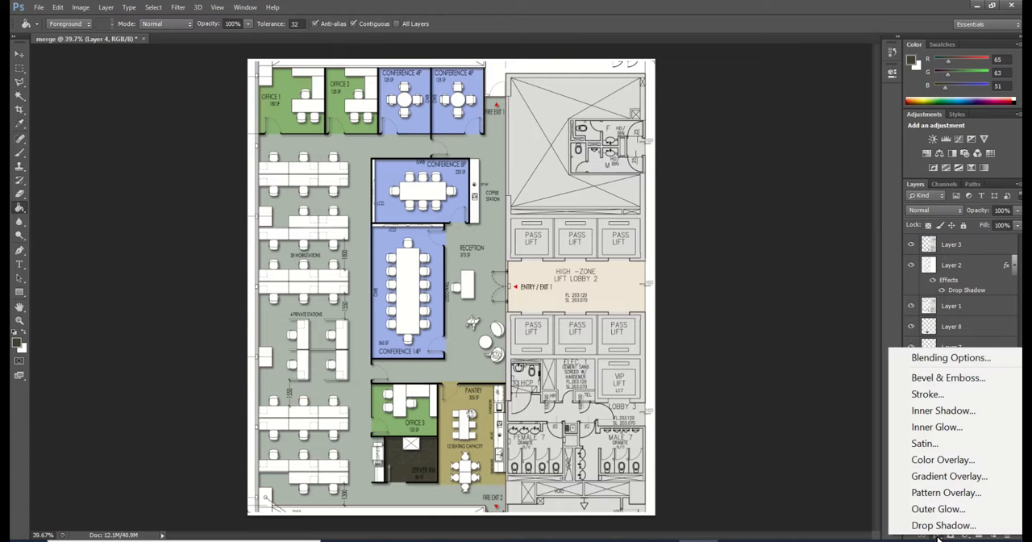
pyautogui.click(949, 493)
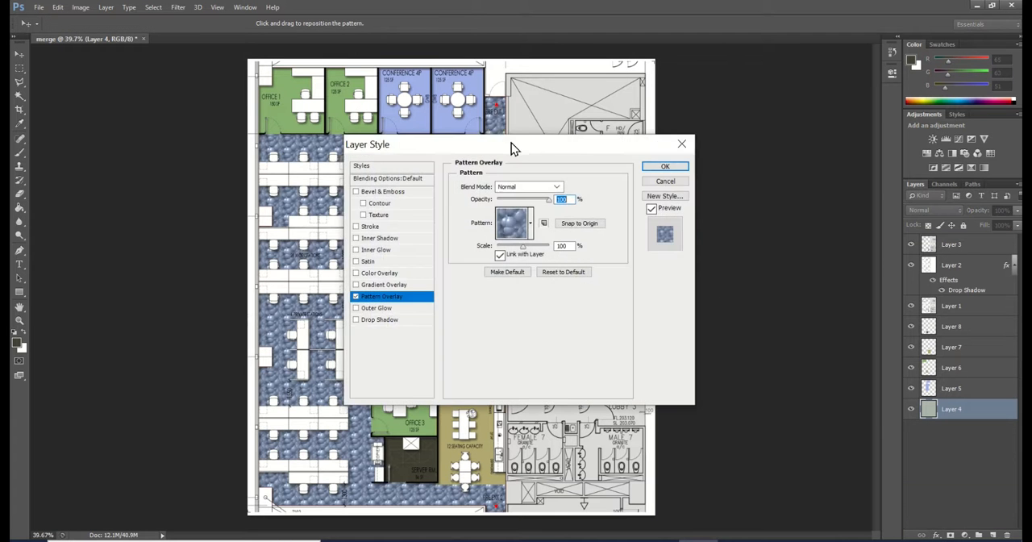
pyautogui.moveTo(511, 148); pyautogui.dragTo(716, 111)
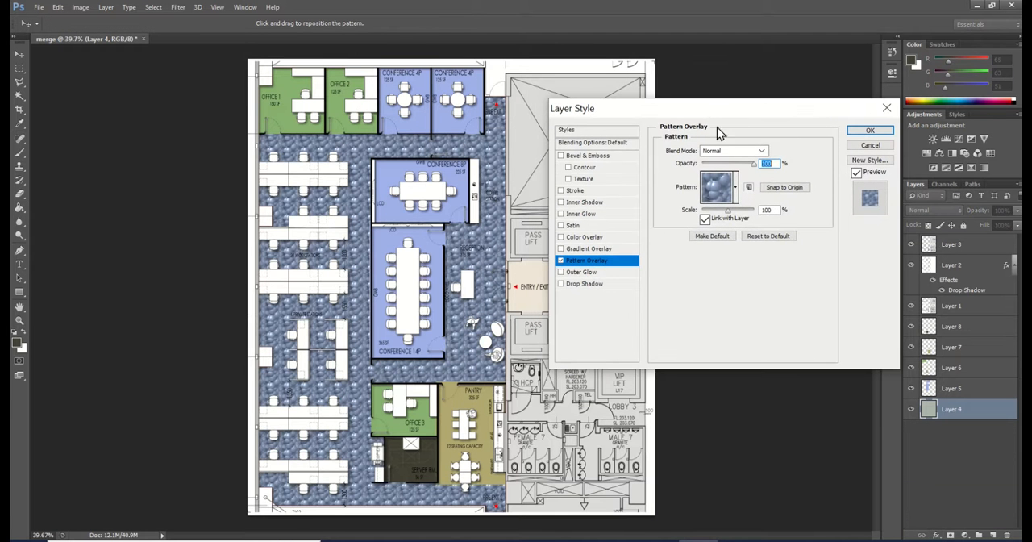
pyautogui.click(736, 191)
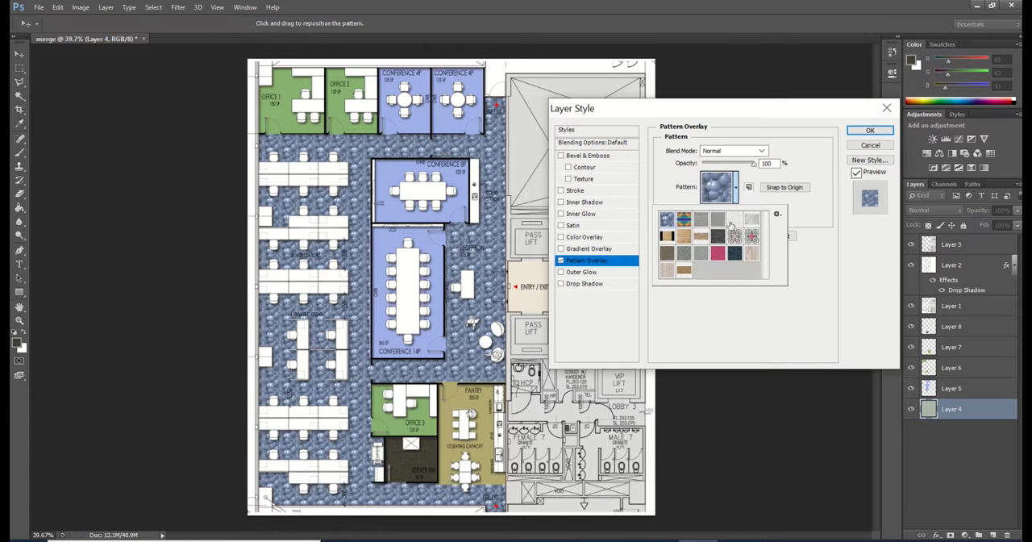
pyautogui.click(684, 254)
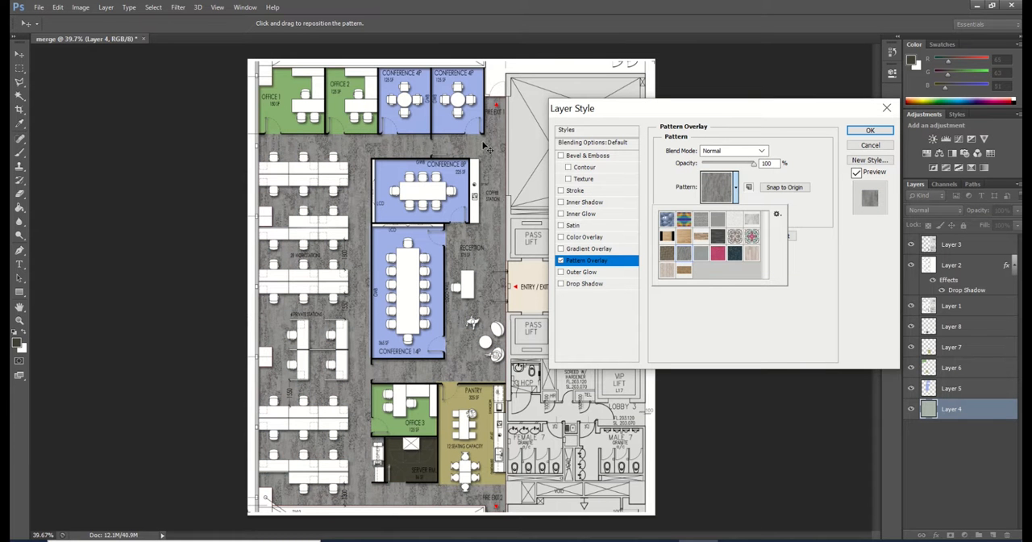
pyautogui.click(706, 316)
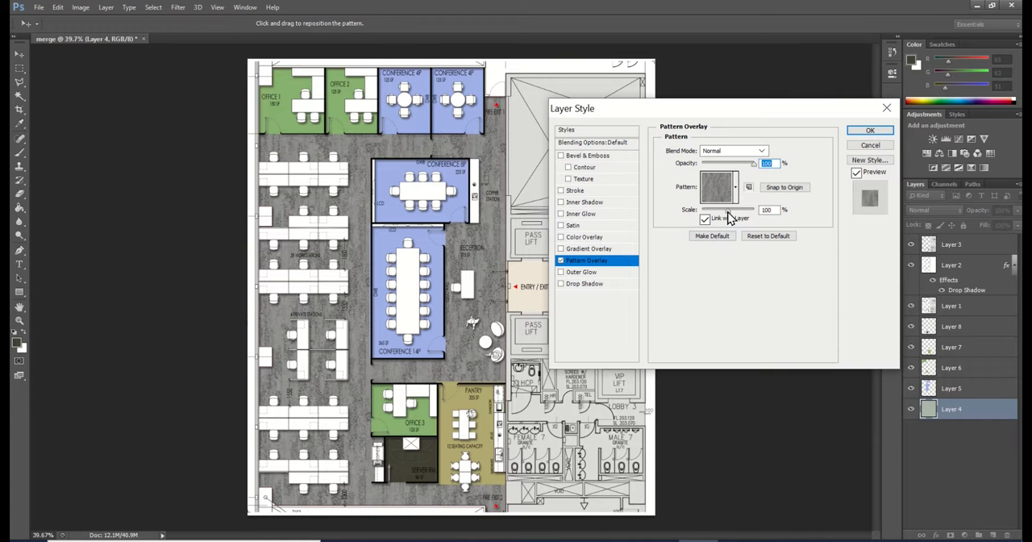
# Reduce the floor pattern's scale to about 43% and apply the layer style
pyautogui.moveTo(728, 215)
pyautogui.mouseDown()
pyautogui.moveTo(757, 218)
pyautogui.moveTo(715, 212)
pyautogui.mouseUp()
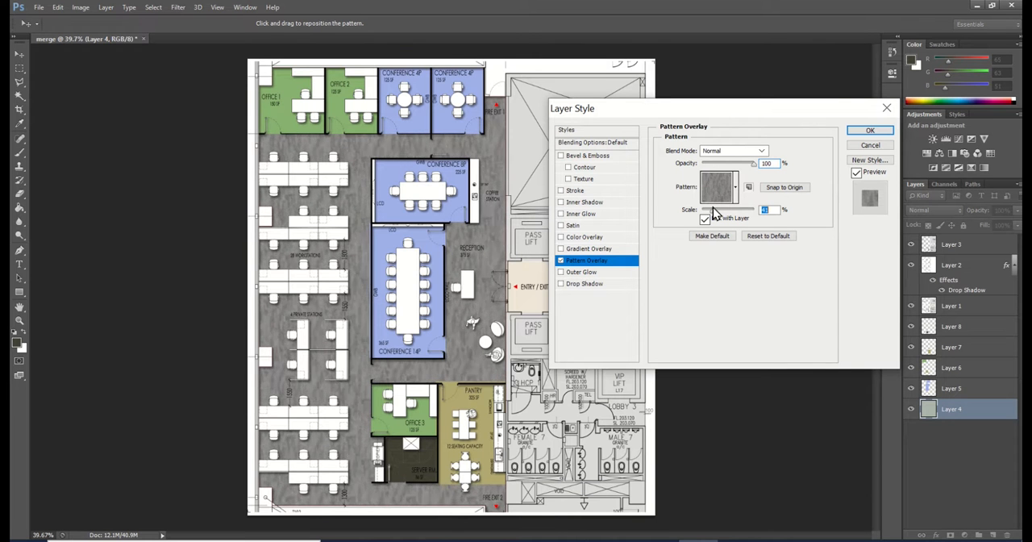
pyautogui.moveTo(715, 210); pyautogui.dragTo(714, 210)
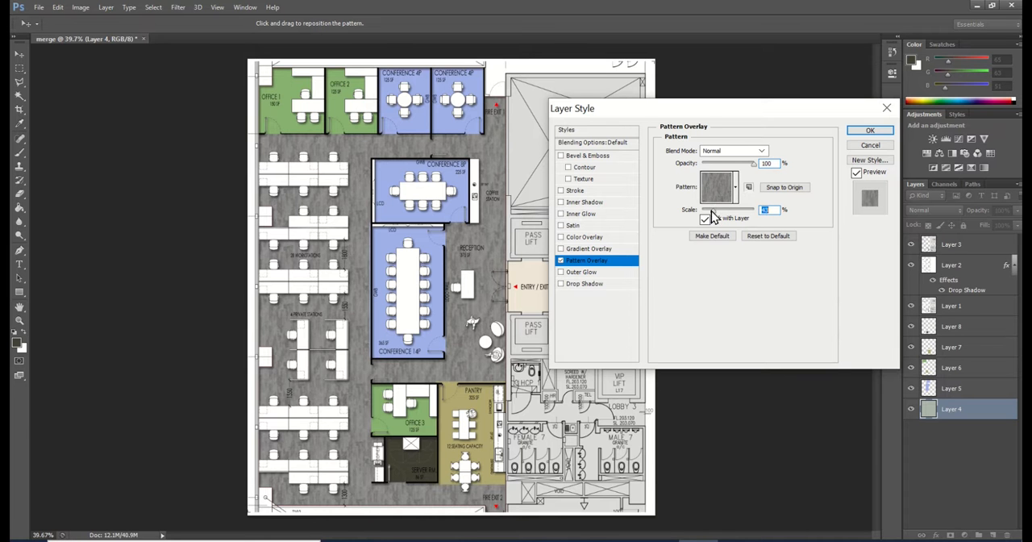
pyautogui.click(869, 131)
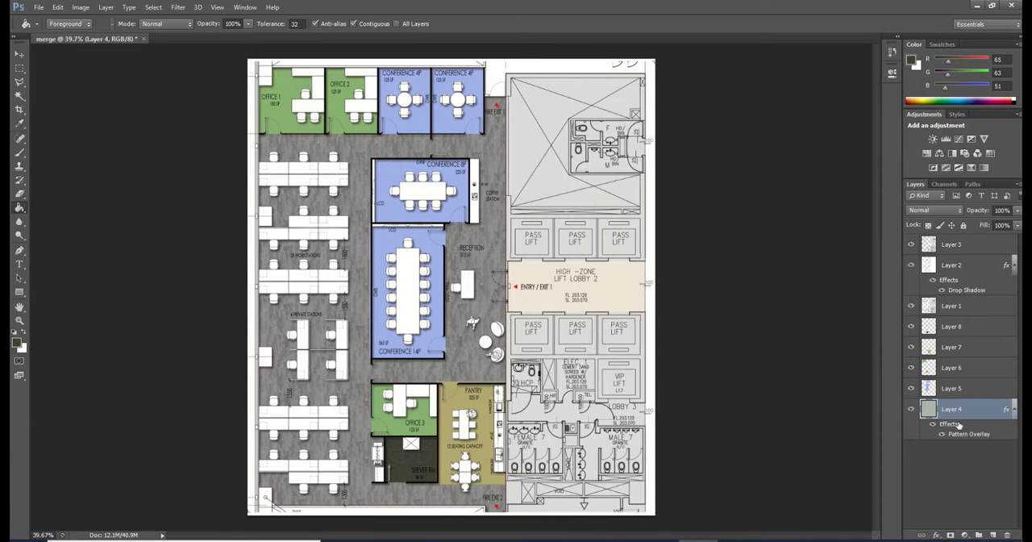
# Rename Layer 5, which holds the blue conference room fills, to meeting rooms
pyautogui.click(912, 389)
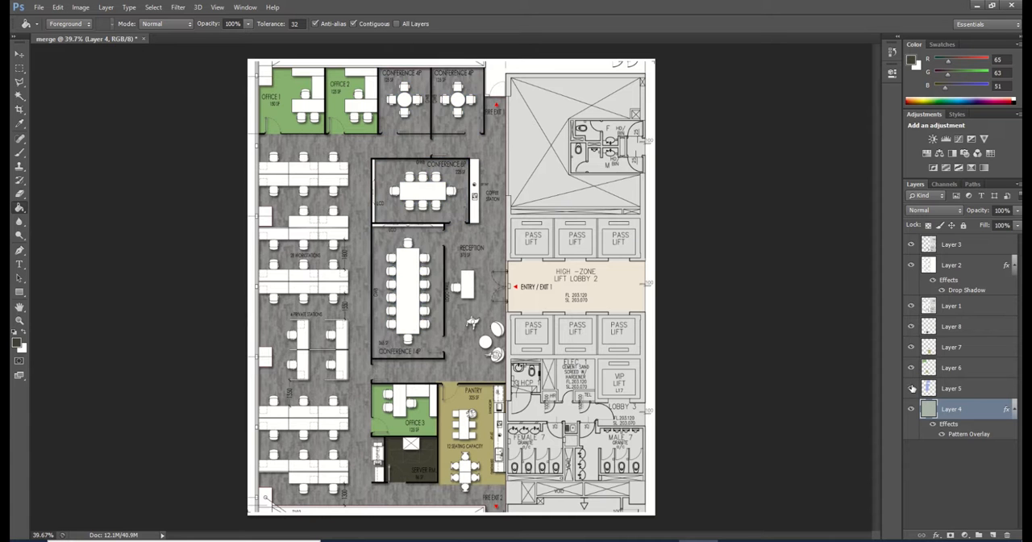
pyautogui.click(912, 389)
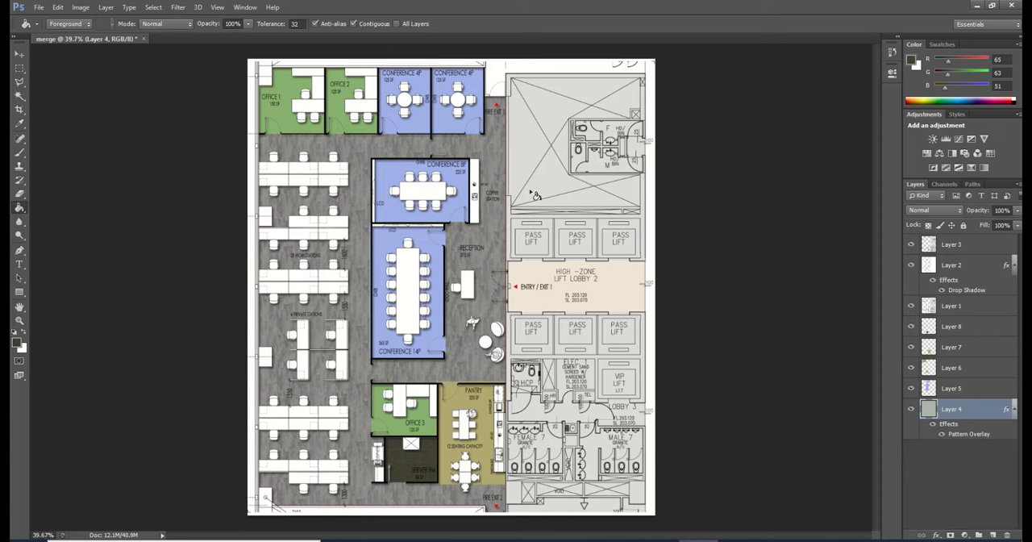
pyautogui.click(912, 388)
pyautogui.click(912, 389)
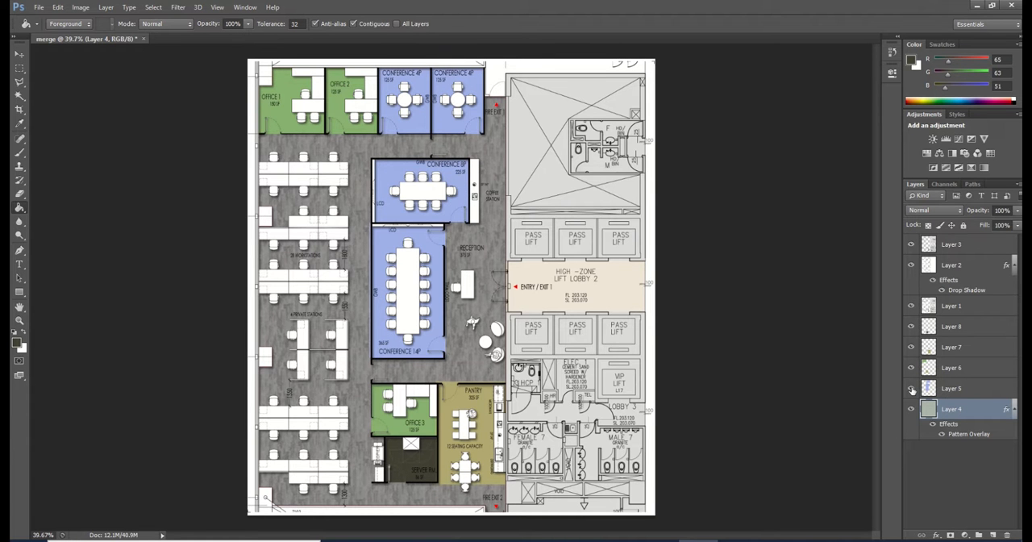
pyautogui.click(953, 390)
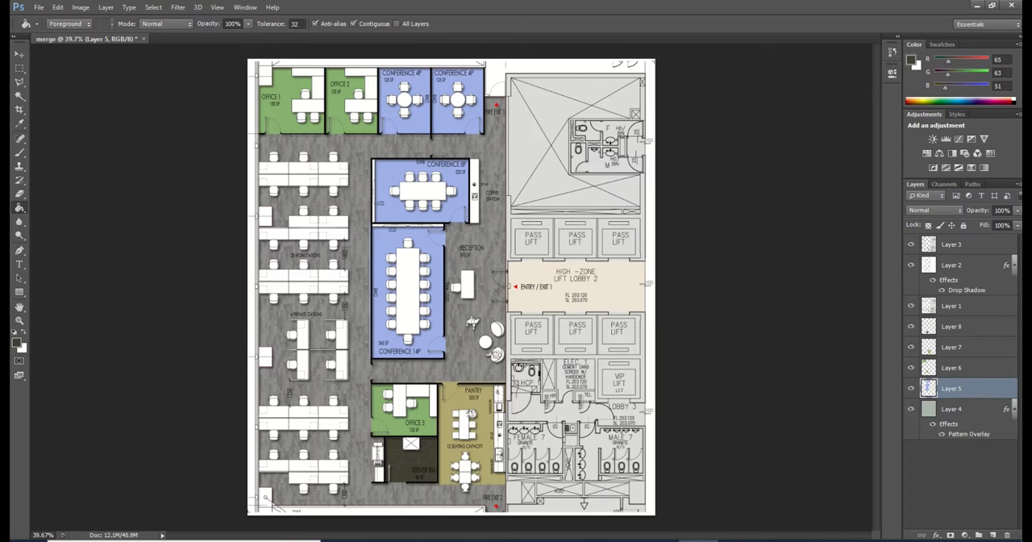
pyautogui.doubleClick(953, 390)
pyautogui.write('meeting rooms')
pyautogui.press('Return')
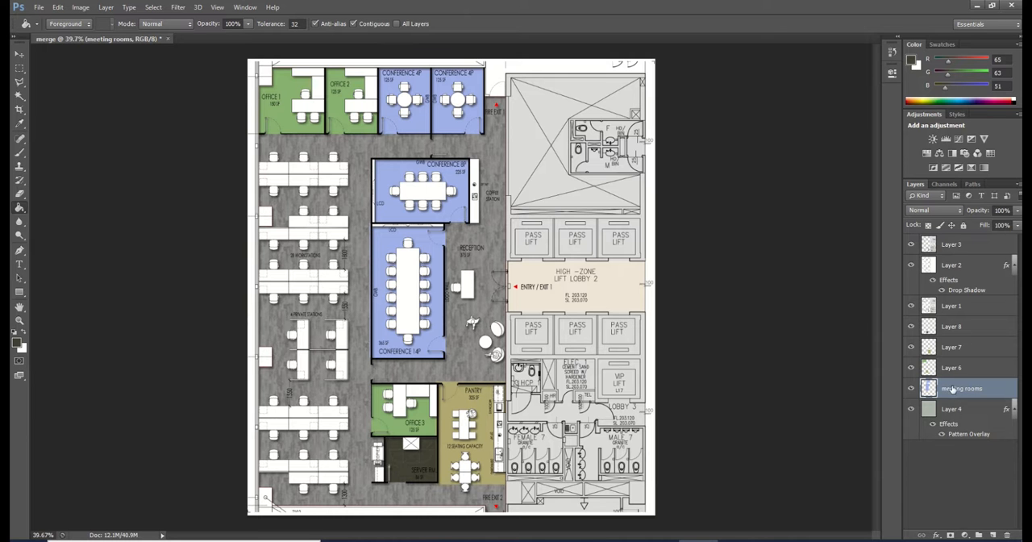
# Add a Pattern Overlay with the dark wood-grain pattern IMG_9635.PNG to the meeting rooms layer
pyautogui.click(937, 534)
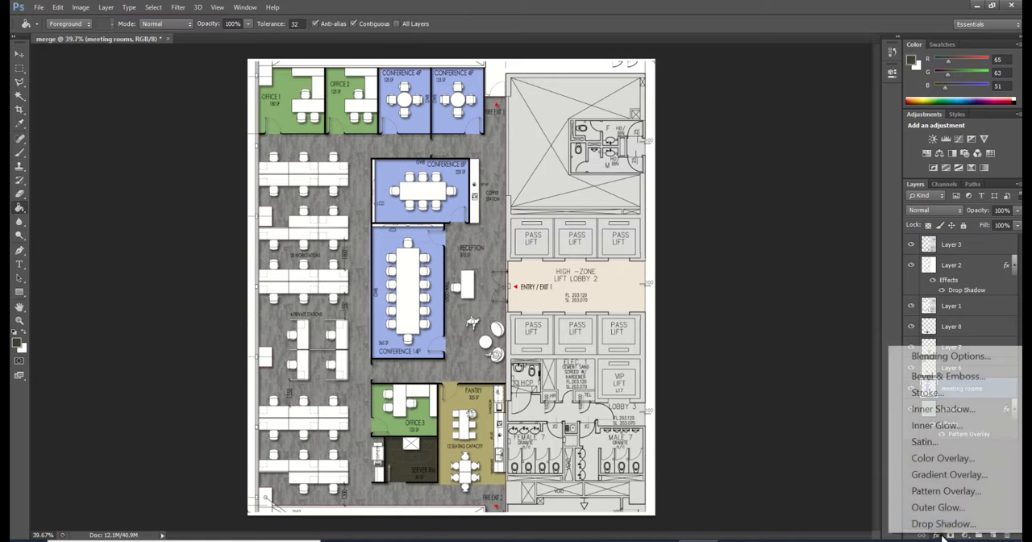
pyautogui.click(946, 498)
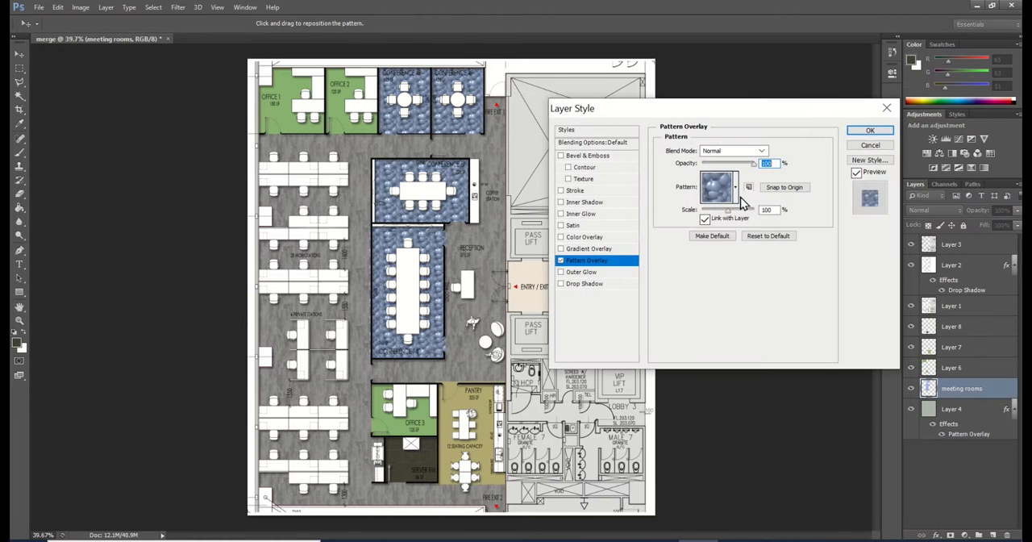
pyautogui.click(734, 190)
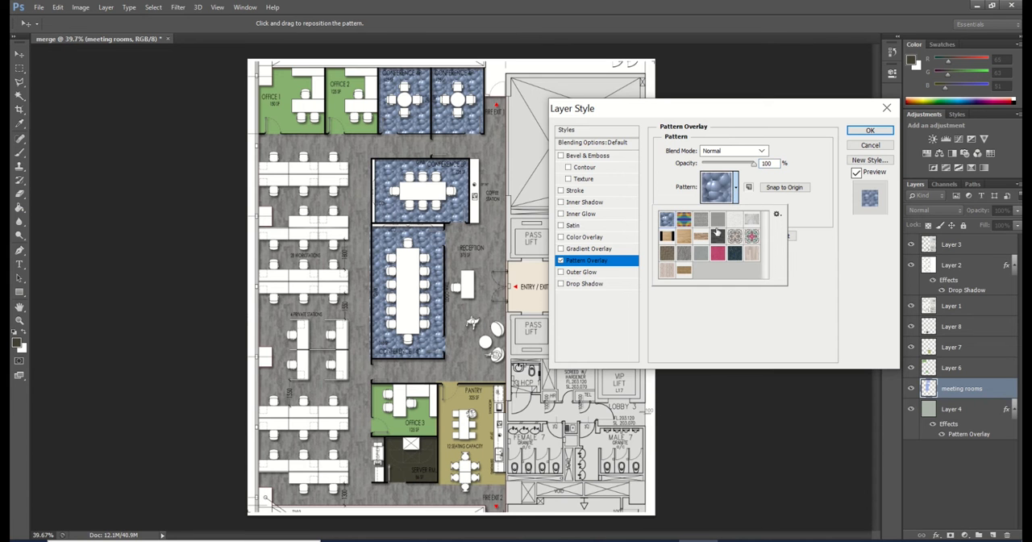
pyautogui.click(717, 236)
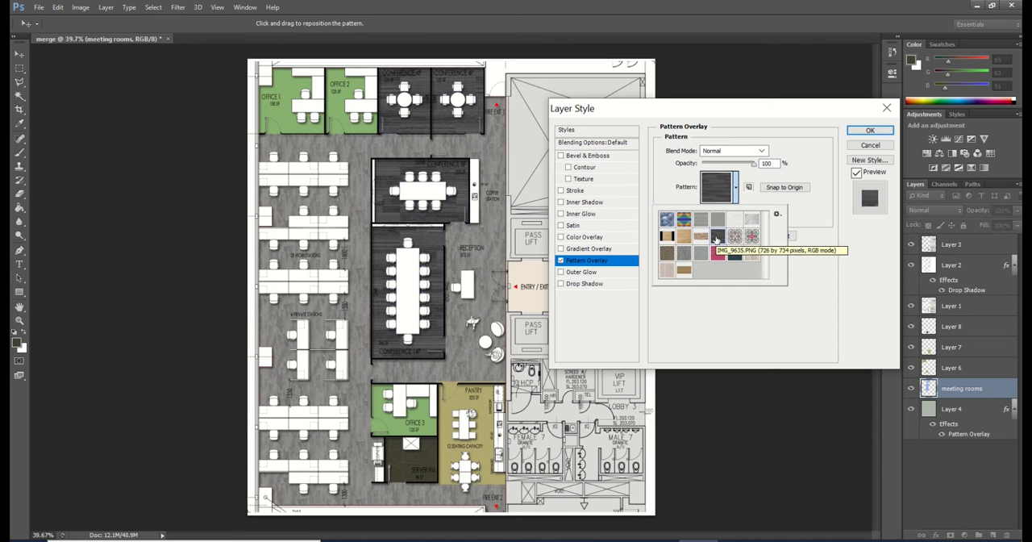
pyautogui.click(773, 304)
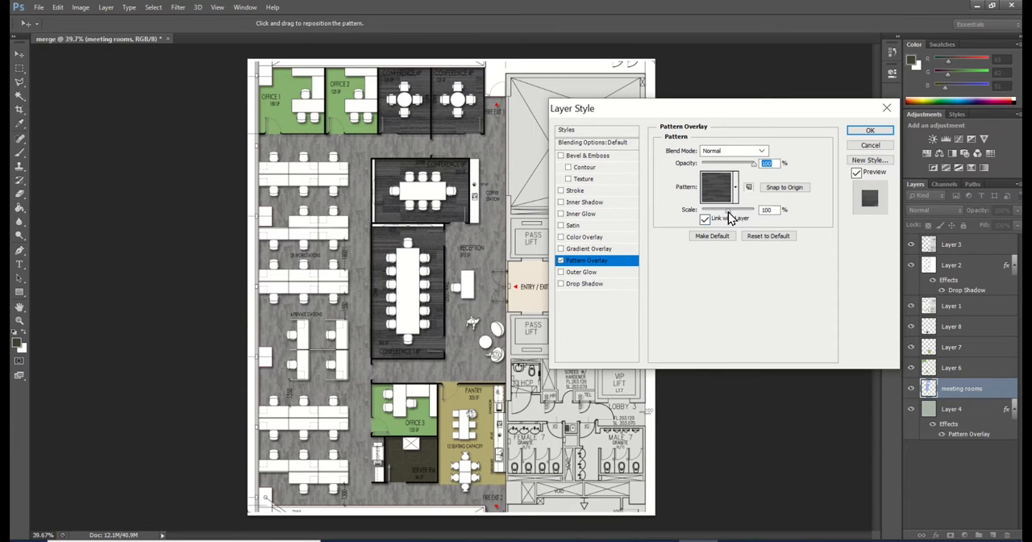
# Reduce the meeting rooms pattern's scale to about 43% and apply the layer style
pyautogui.moveTo(728, 214); pyautogui.dragTo(715, 219)
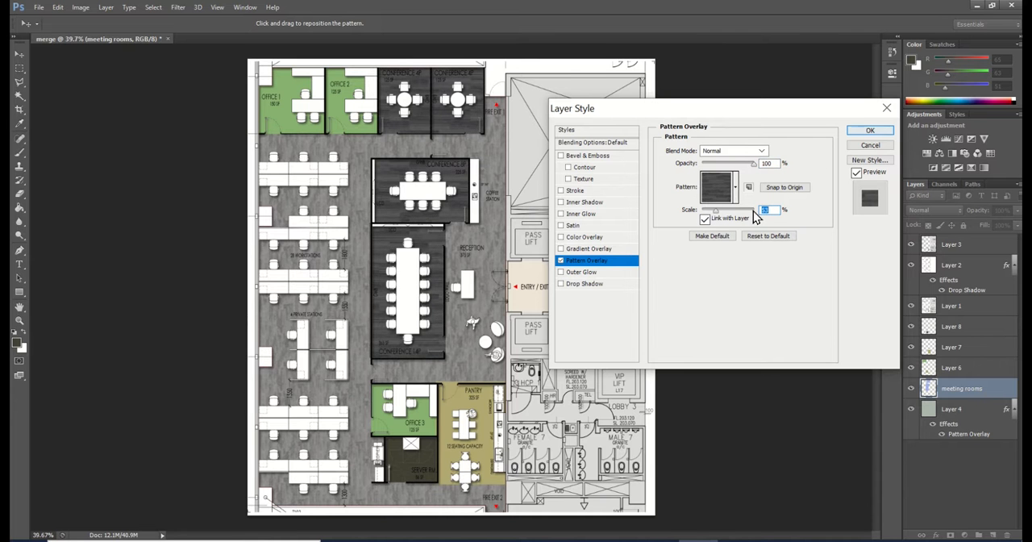
pyautogui.moveTo(716, 212); pyautogui.dragTo(713, 212)
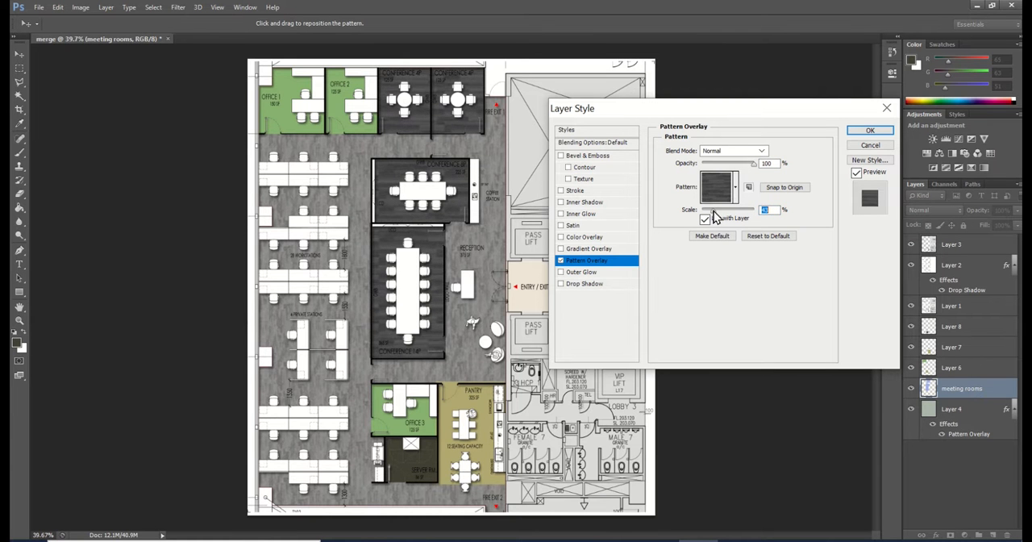
pyautogui.click(869, 132)
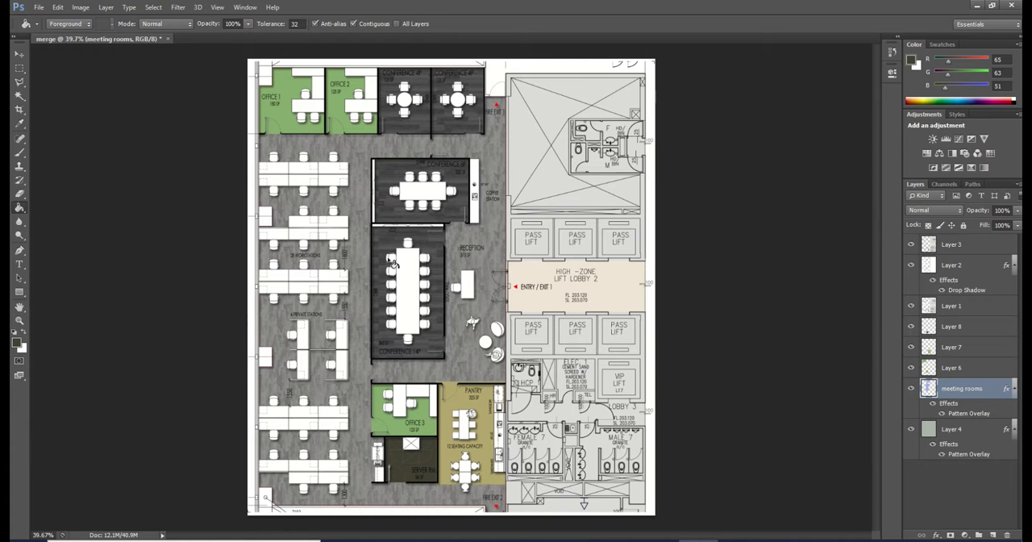
# Copy the meeting rooms layer style and paste it onto Layer 6, the green office fills
pyautogui.rightClick(960, 389)
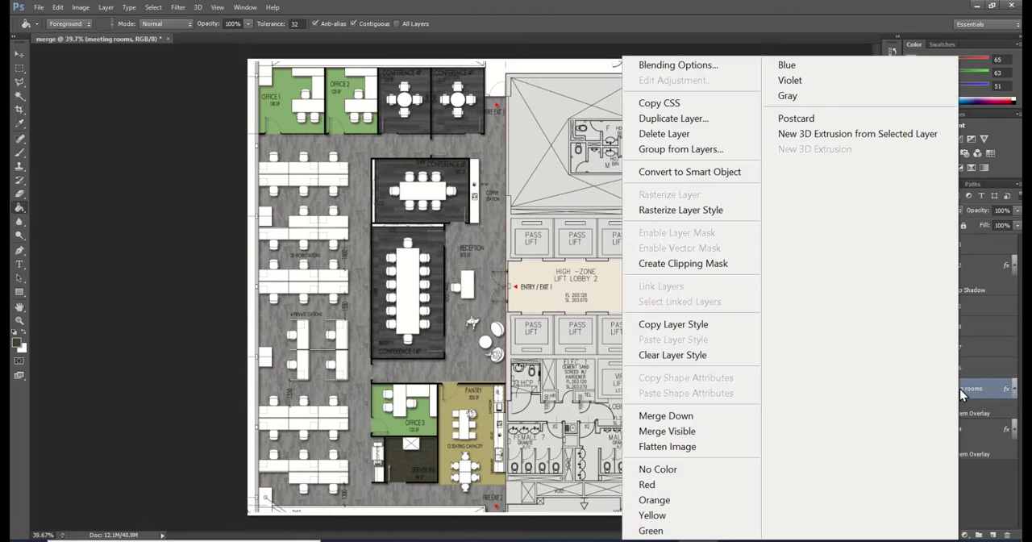
pyautogui.click(681, 325)
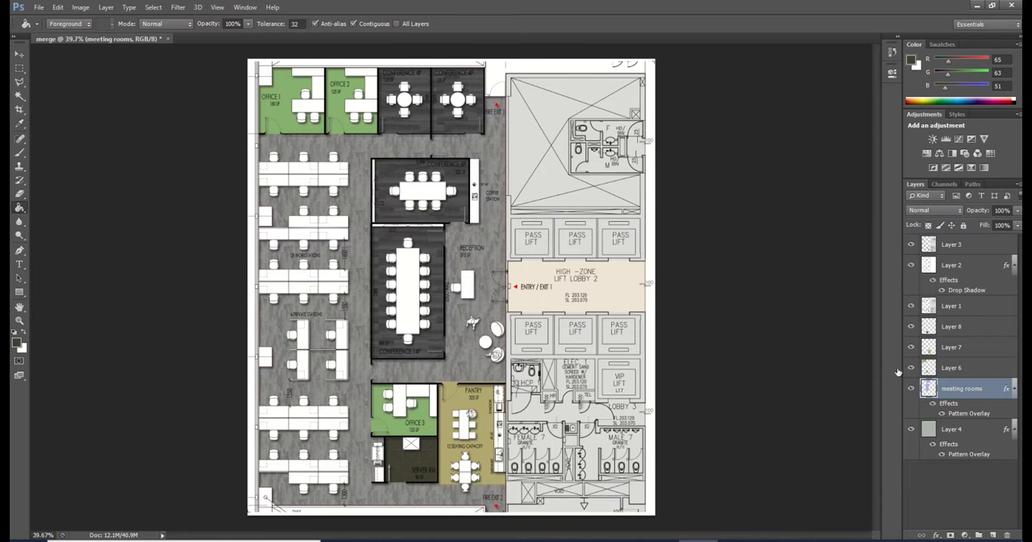
pyautogui.click(961, 369)
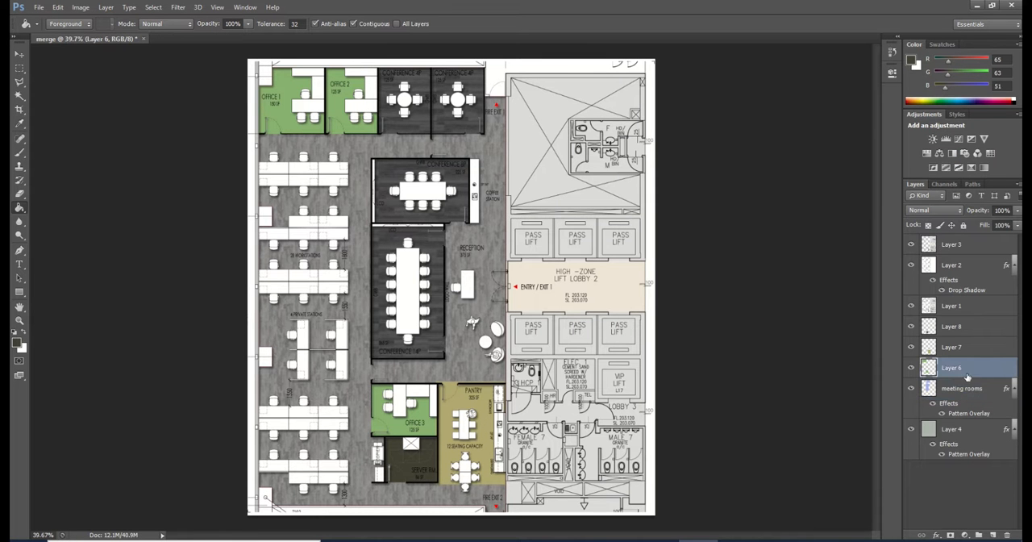
pyautogui.click(911, 369)
pyautogui.click(910, 368)
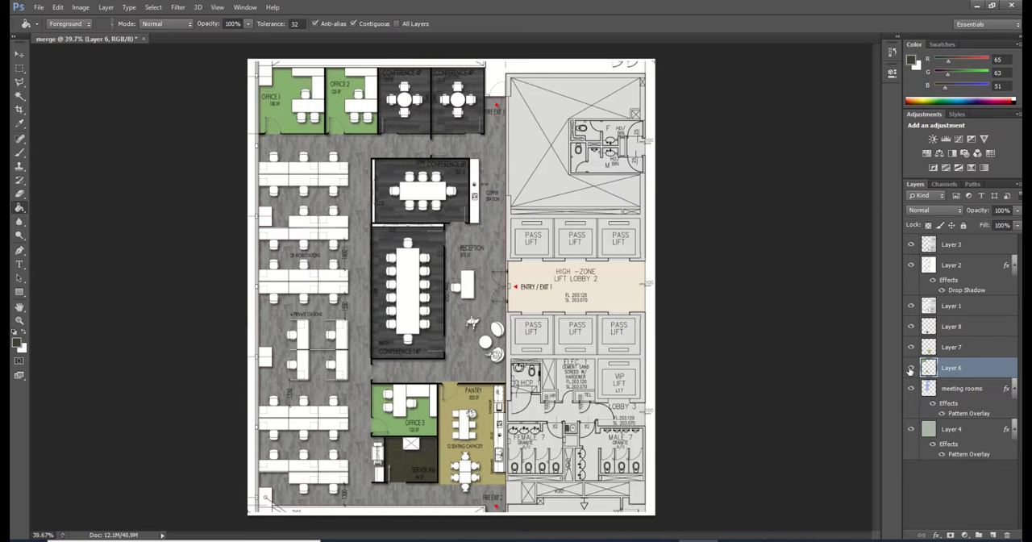
pyautogui.rightClick(956, 374)
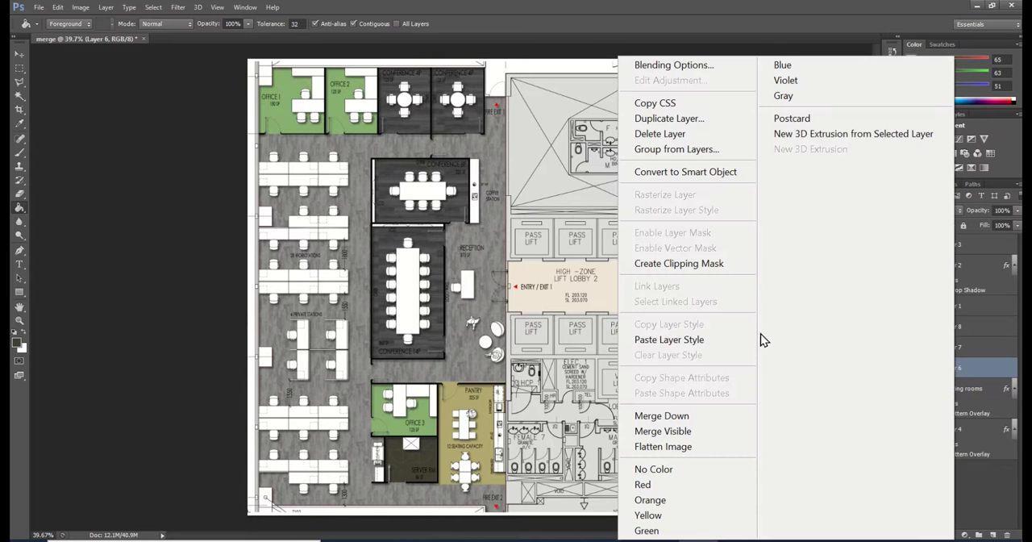
pyautogui.click(672, 342)
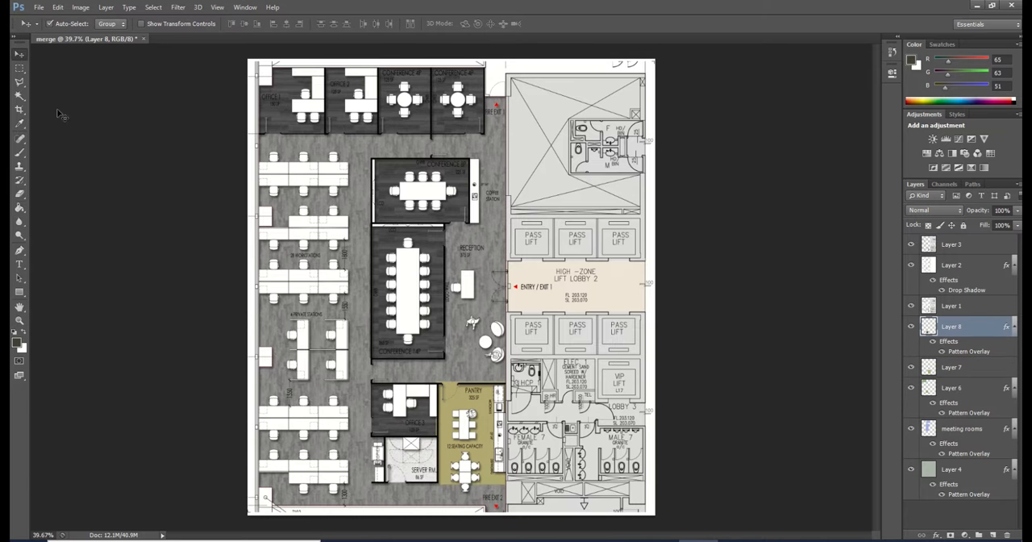
# Create a new layer above Layer 8 and fill a rectangular selection around the reception desk with the dark foreground colour
pyautogui.click(18, 71)
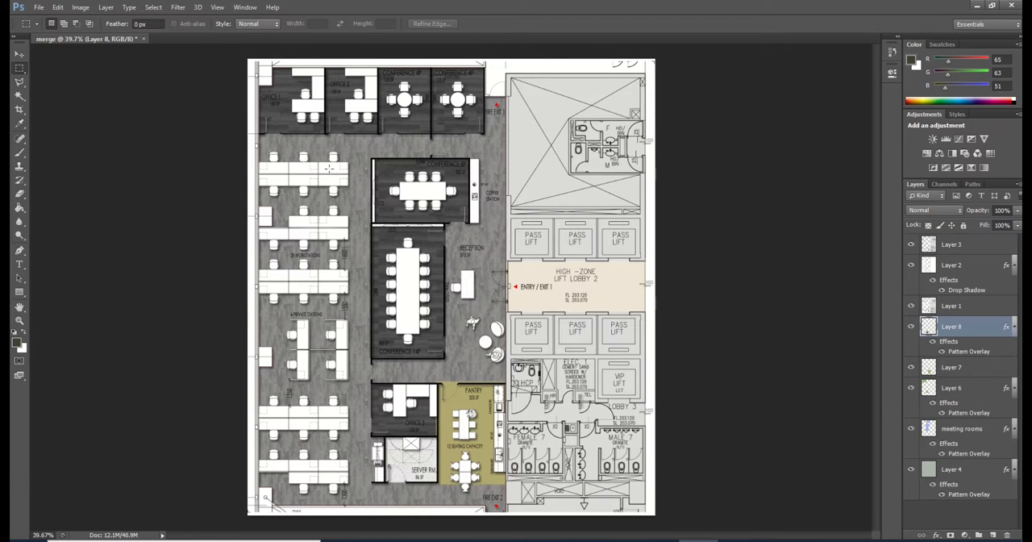
pyautogui.click(993, 536)
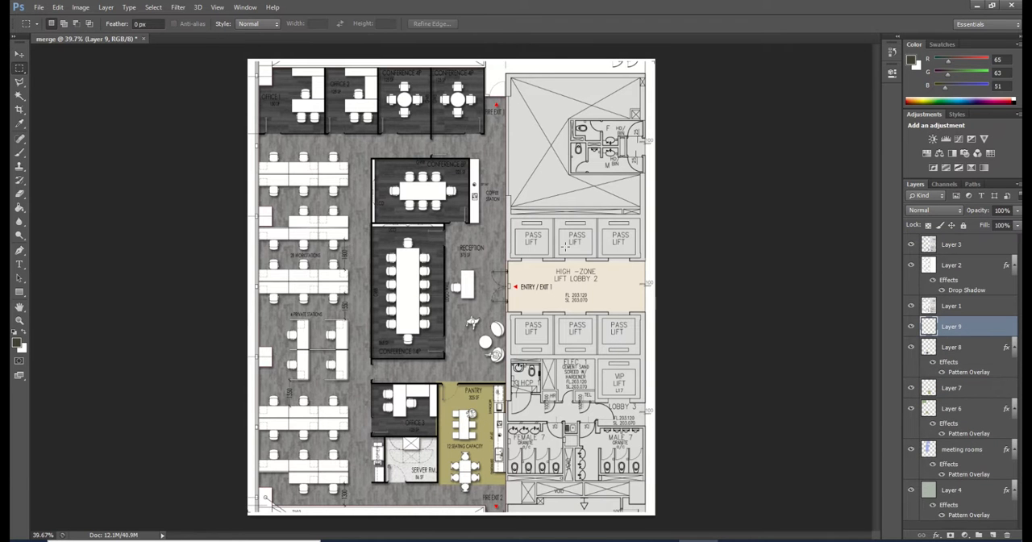
pyautogui.moveTo(450, 239); pyautogui.dragTo(504, 354)
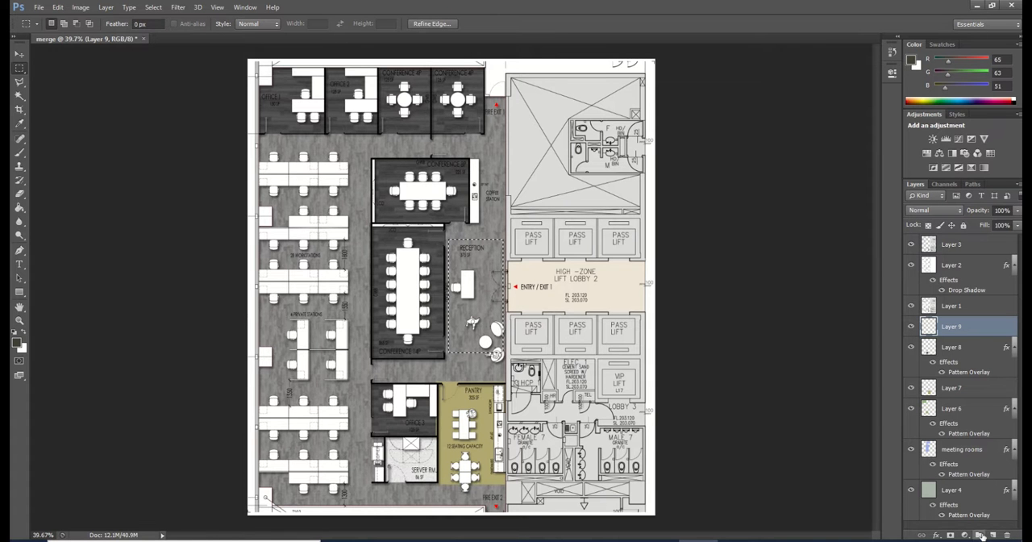
pyautogui.moveTo(498, 311); pyautogui.dragTo(489, 294)
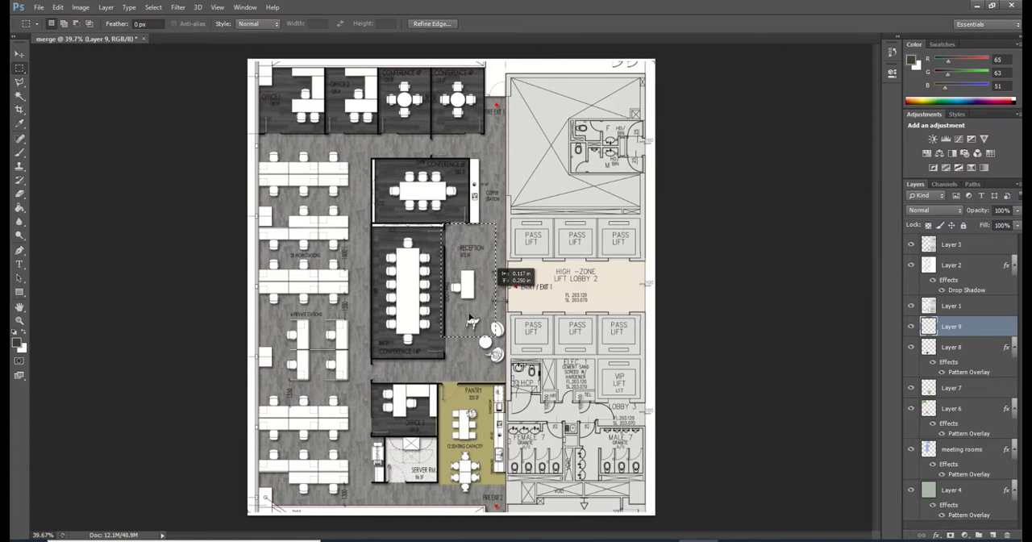
pyautogui.press('g')
pyautogui.click(484, 260)
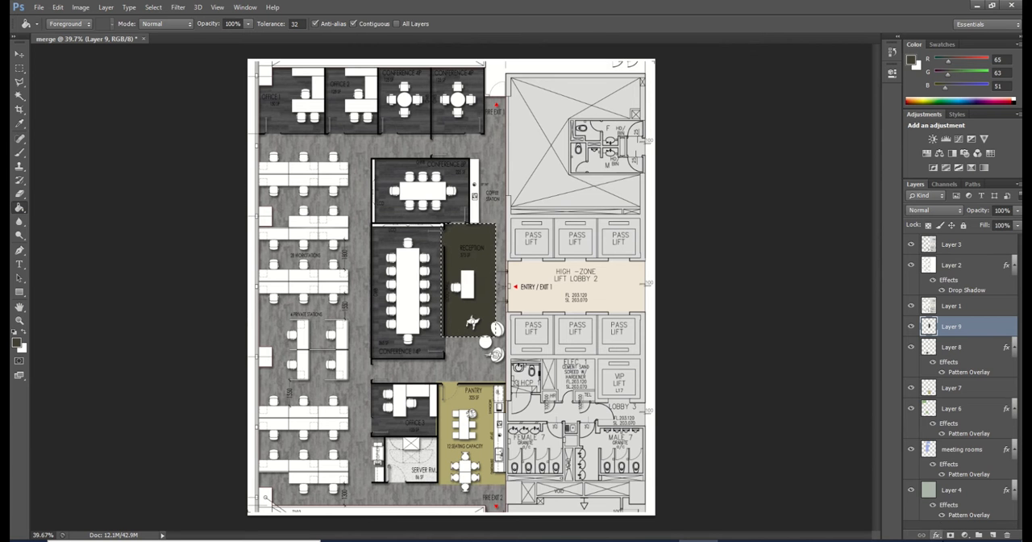
pyautogui.click(939, 535)
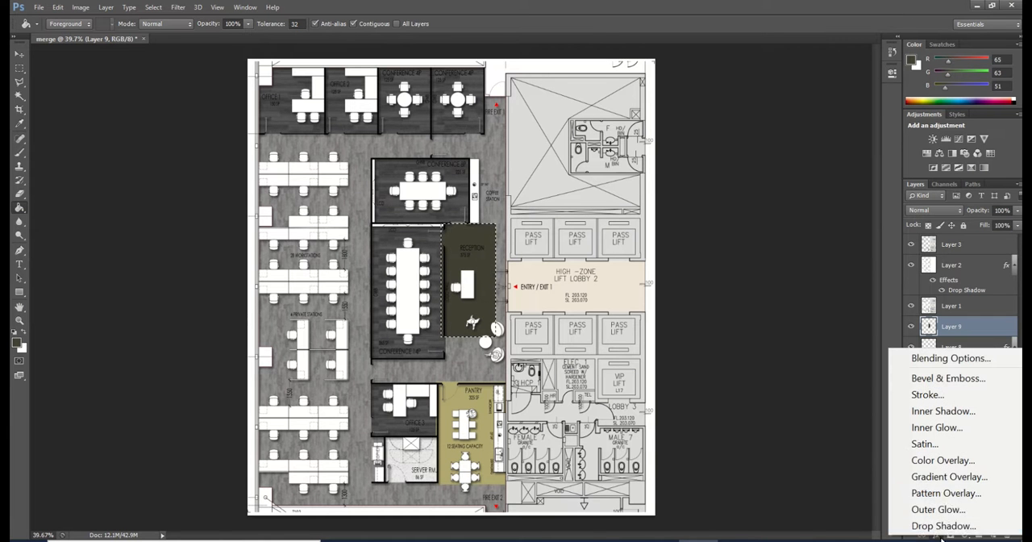
pyautogui.click(946, 493)
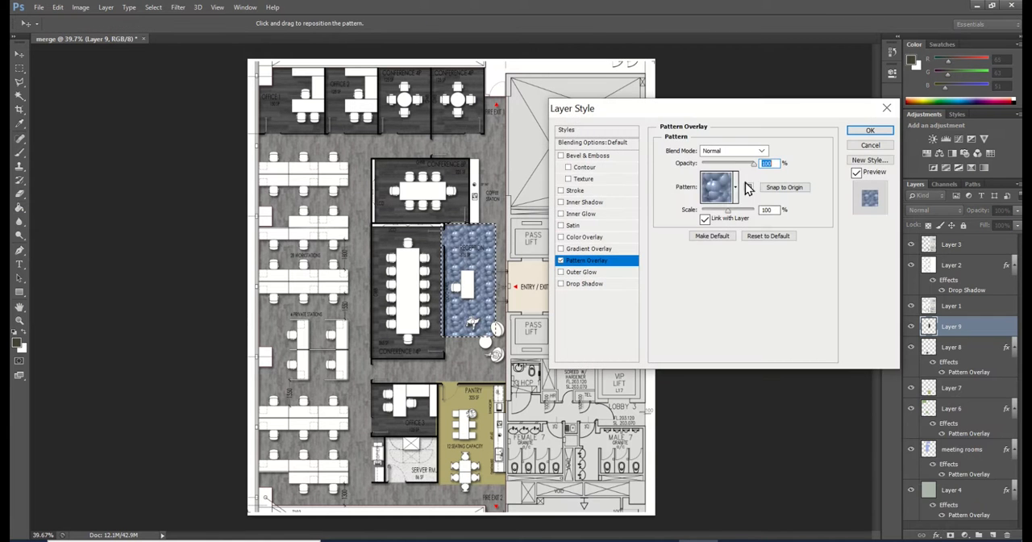
pyautogui.click(735, 188)
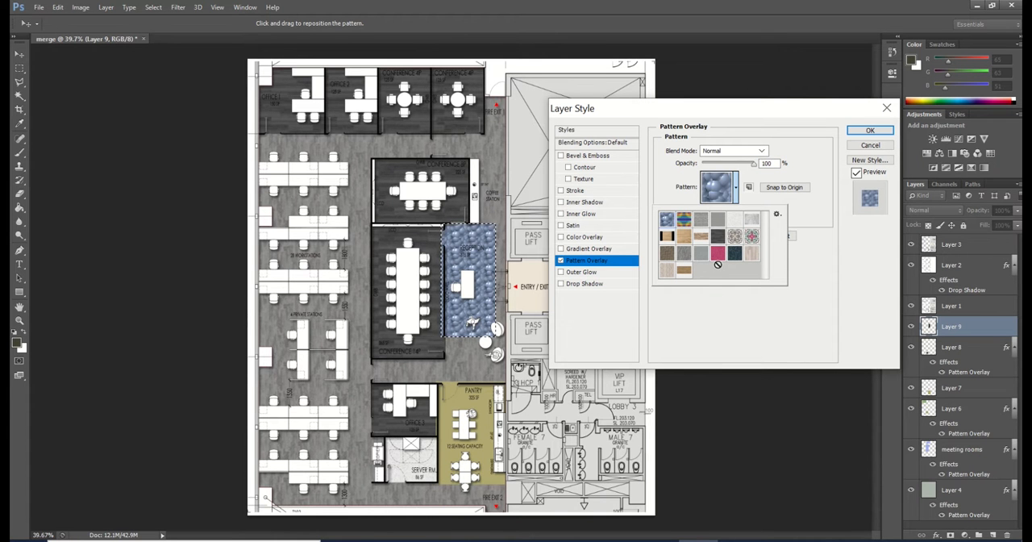
pyautogui.click(834, 268)
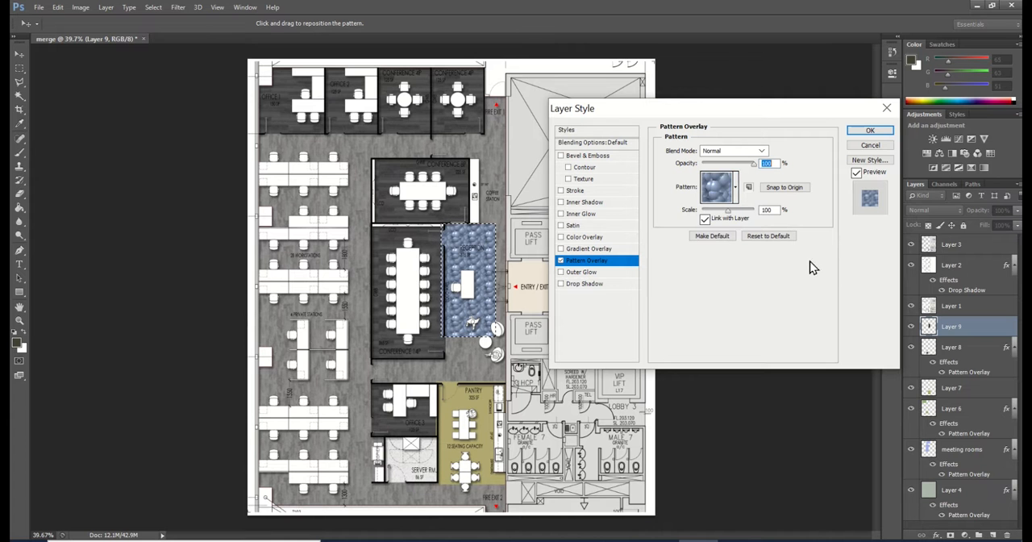
pyautogui.click(871, 146)
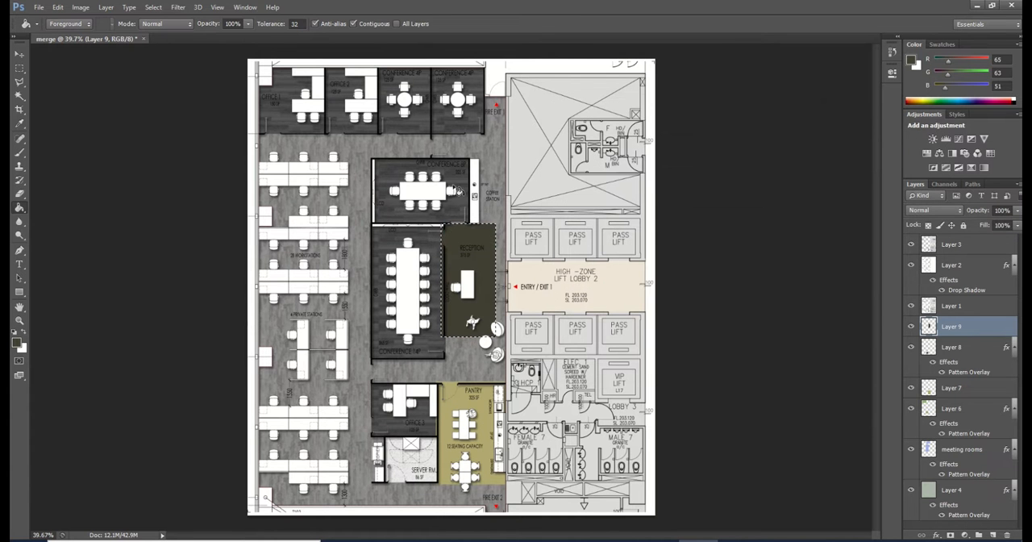
# Deselect the reception area and open the image IMG_0043 from the Pictures library
pyautogui.hotkey('ctrl', 'd')
pyautogui.click(39, 7)
pyautogui.click(58, 38)
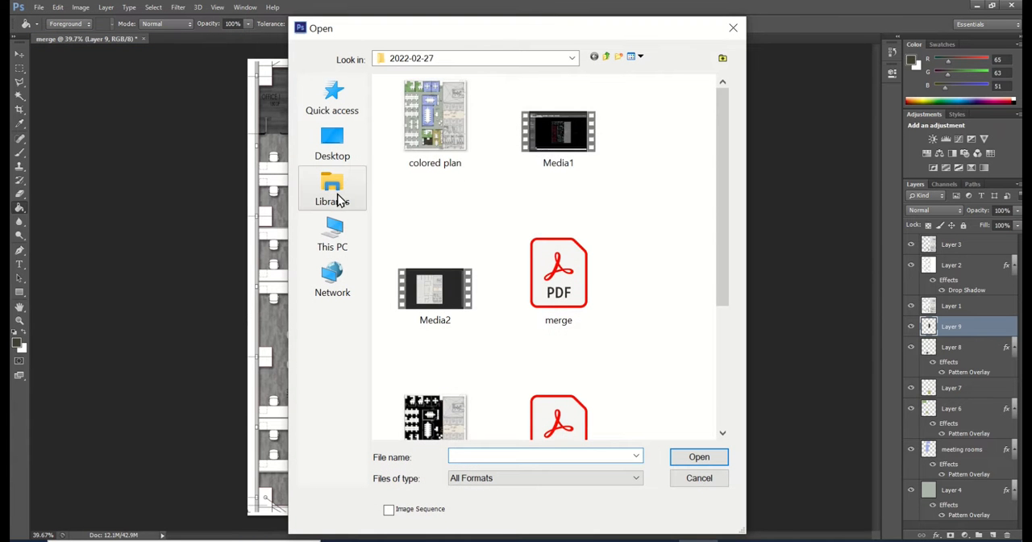
pyautogui.click(340, 199)
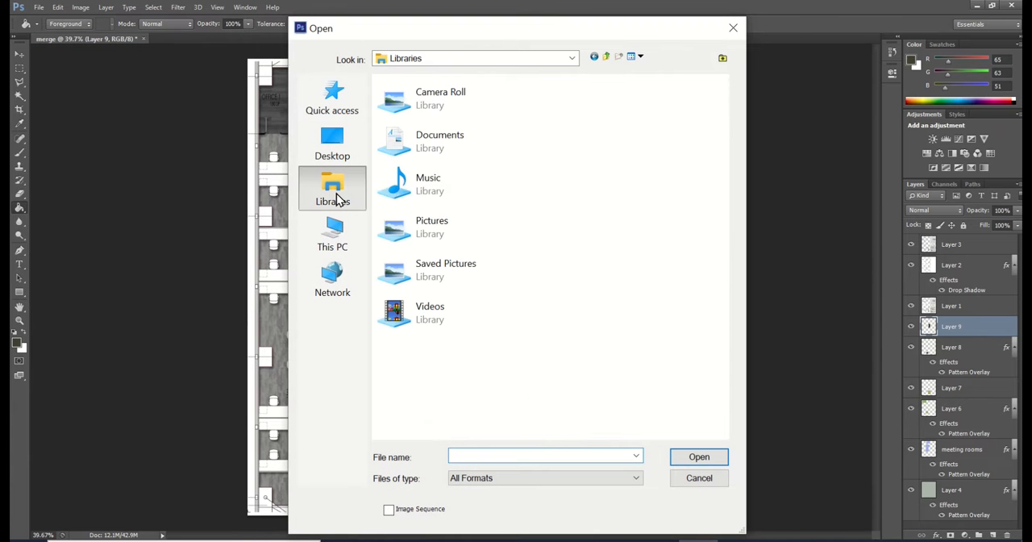
pyautogui.doubleClick(431, 230)
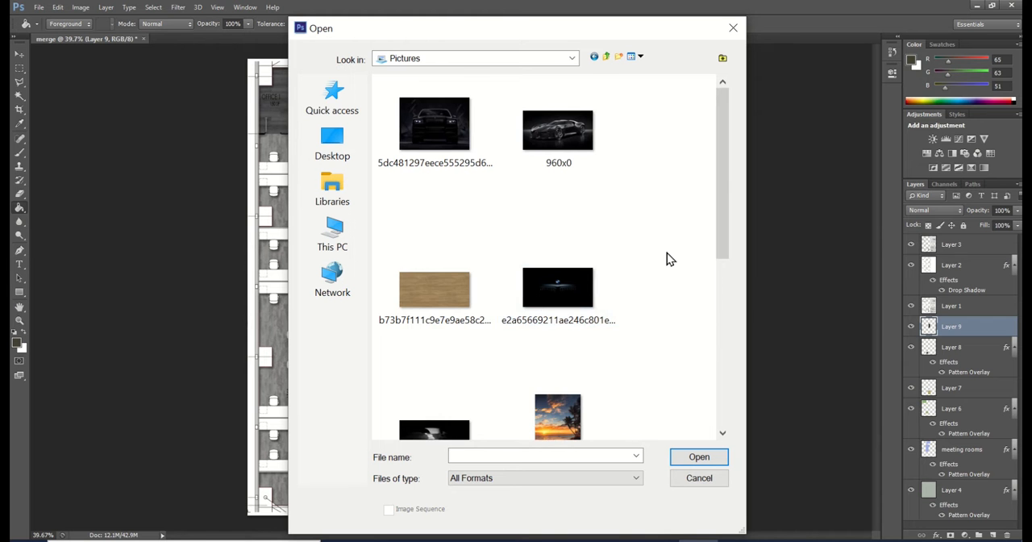
pyautogui.scroll(-5, 667, 253)
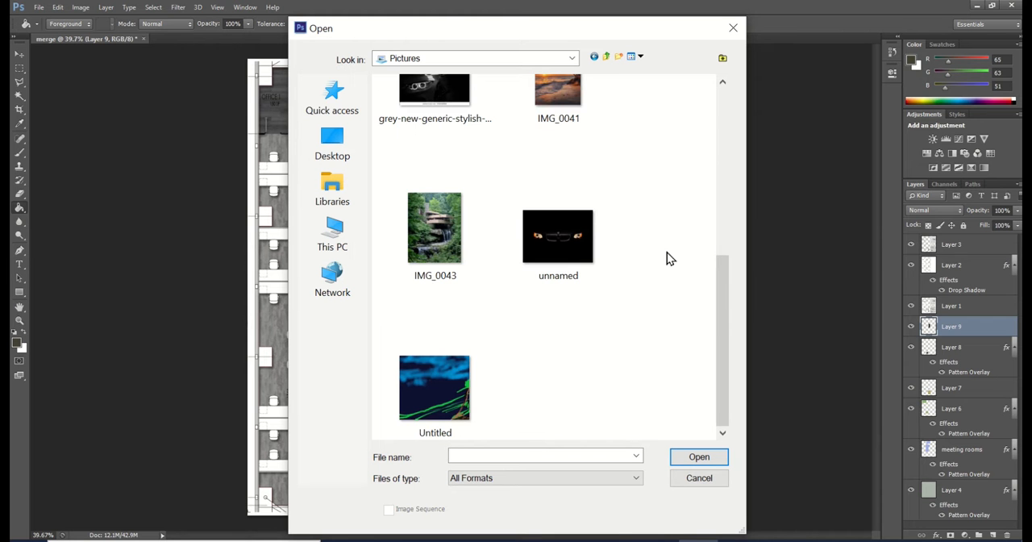
pyautogui.scroll(5, 667, 258)
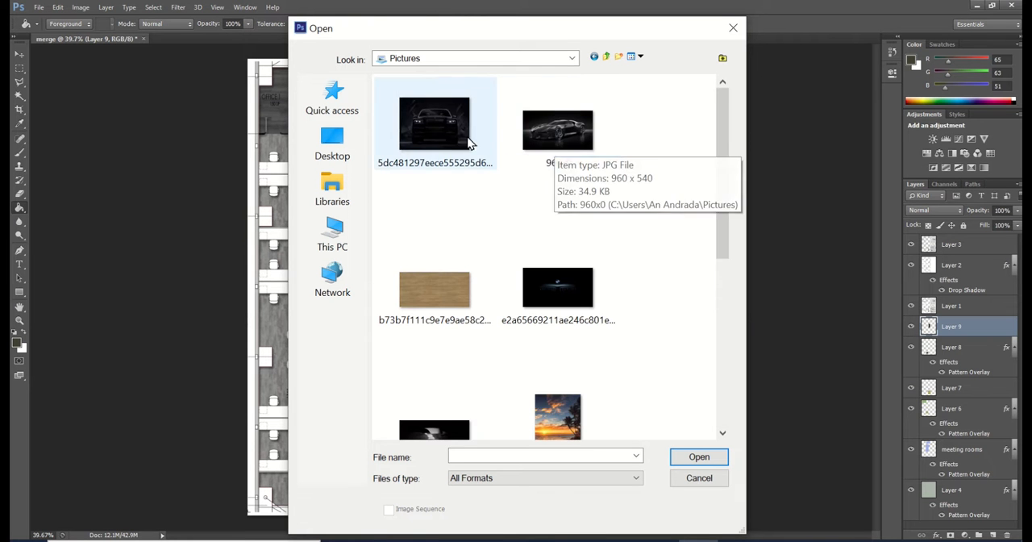
pyautogui.scroll(-5, 471, 373)
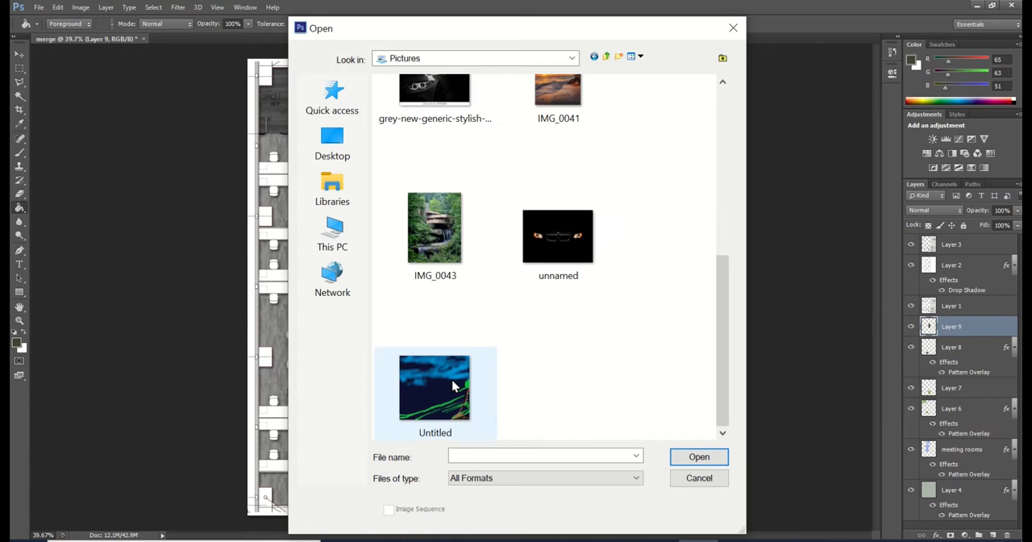
pyautogui.click(453, 386)
pyautogui.doubleClick(423, 236)
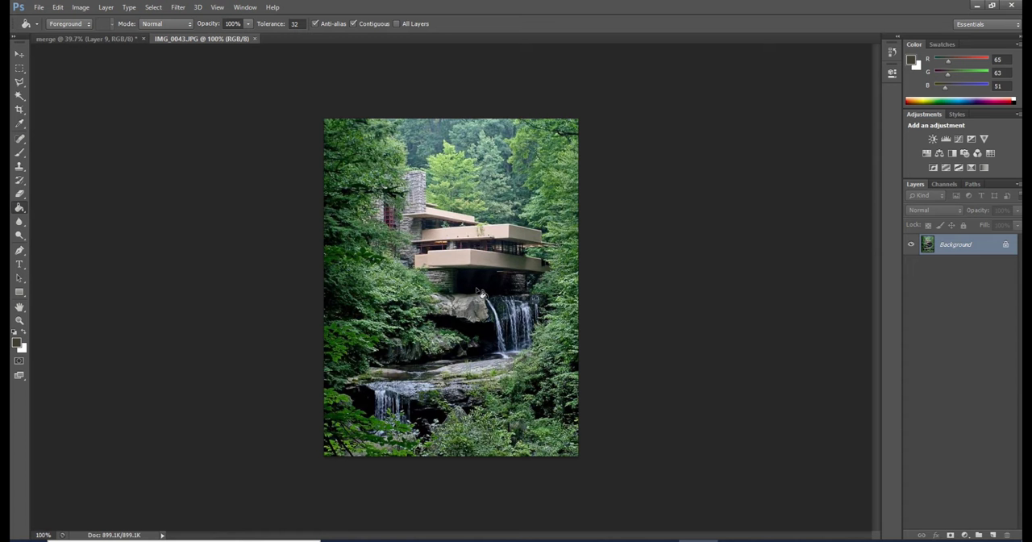
# Define the opened waterfall house photo as a pattern named IMG_0043.JPG
pyautogui.click(57, 12)
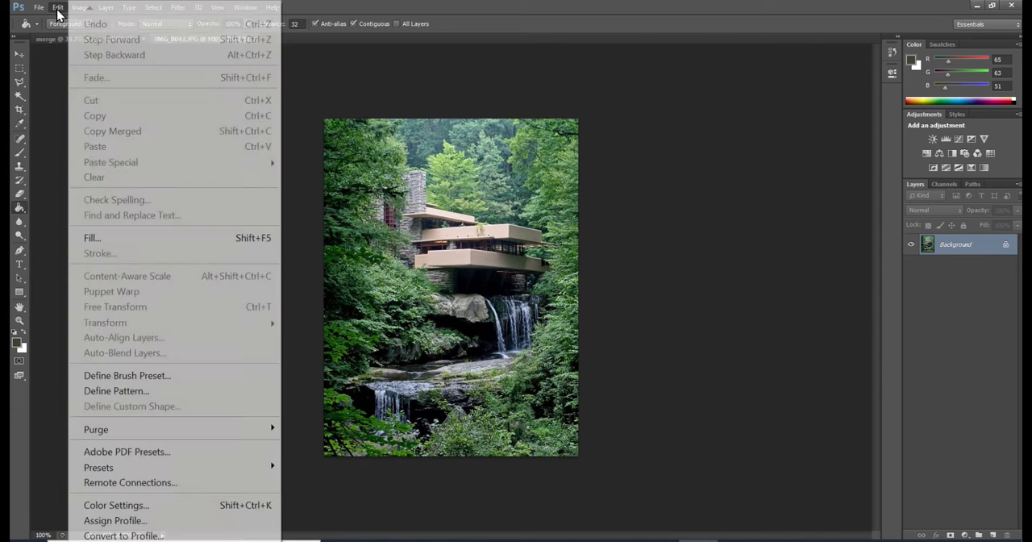
pyautogui.click(49, 8)
pyautogui.click(50, 9)
pyautogui.click(53, 10)
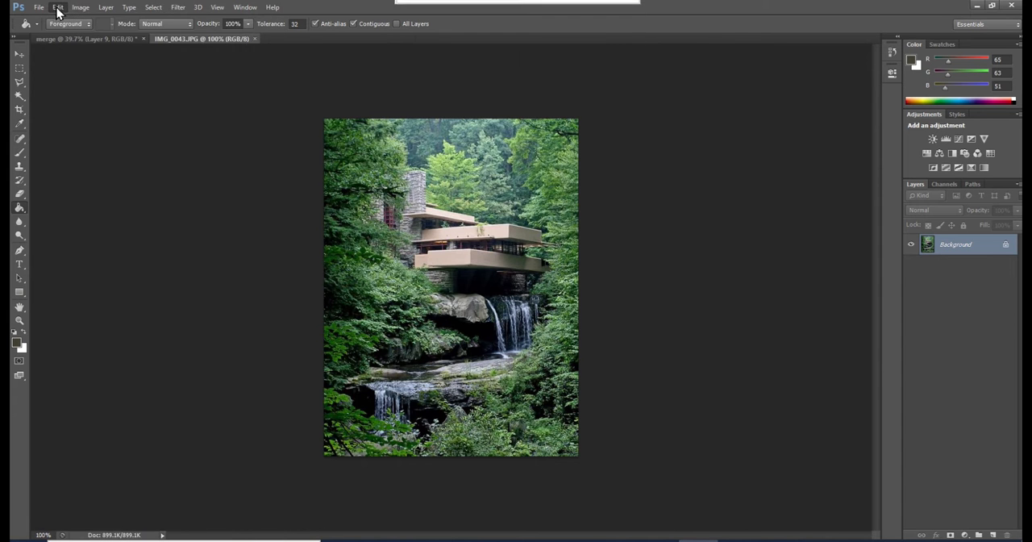
pyautogui.click(58, 10)
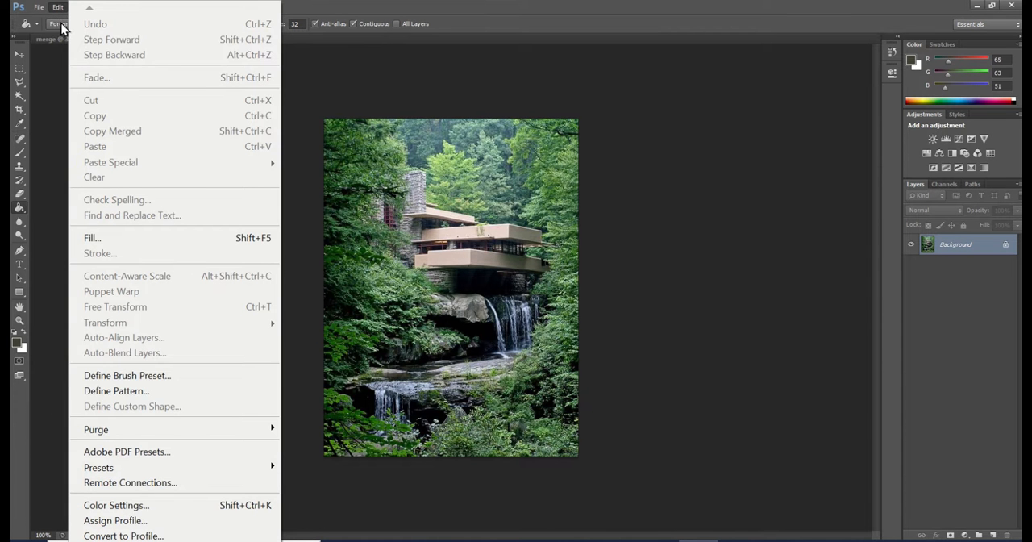
pyautogui.click(116, 390)
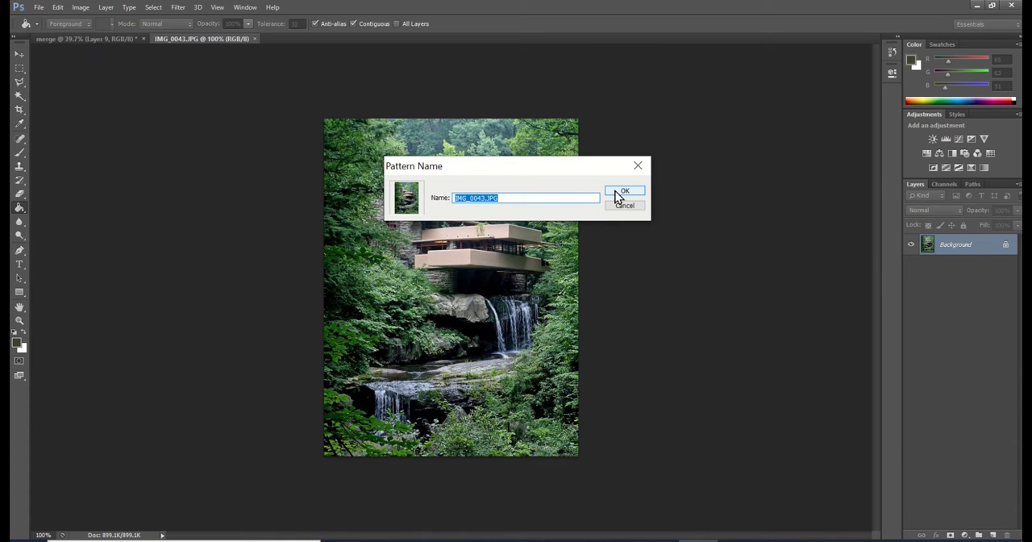
pyautogui.click(617, 194)
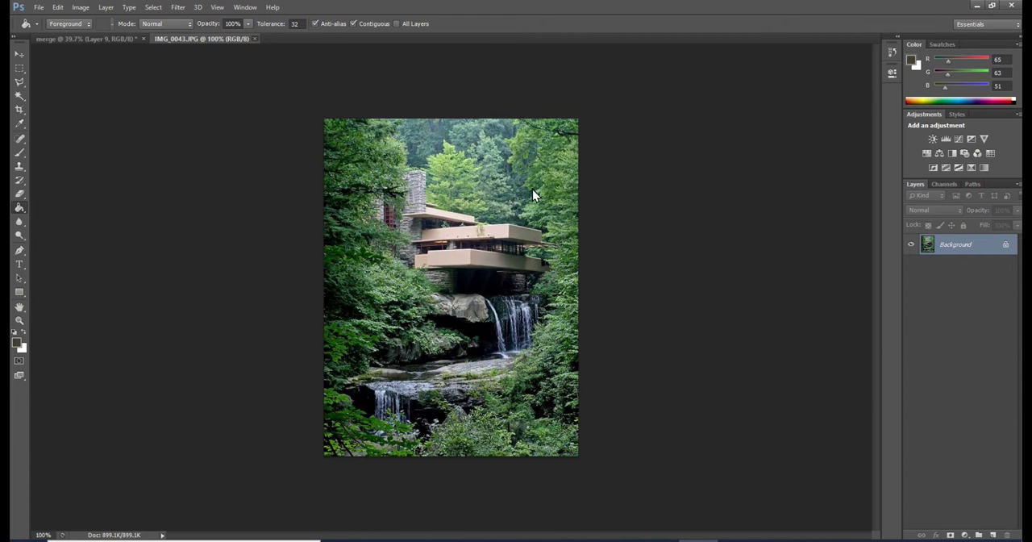
# Close the IMG_0043 photo and toggle Layer 9 off and on to check the reception floor fill in the plan
pyautogui.hotkey('ctrl', 'w')
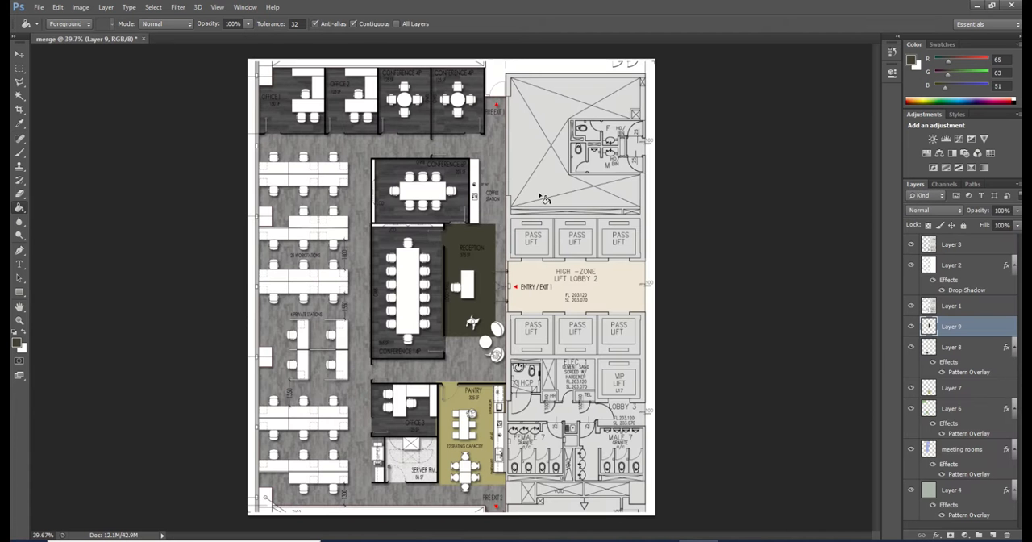
pyautogui.click(910, 329)
pyautogui.click(910, 329)
# Give Layer 9 a Pattern Overlay with the waterfall house pattern, scaled slightly above 100%, and switch to the Move tool
pyautogui.click(936, 535)
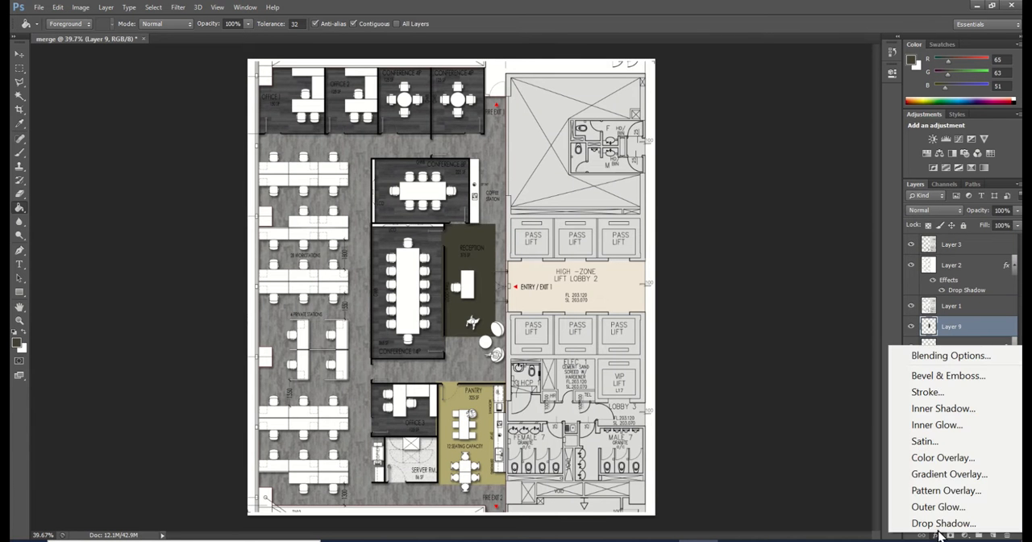
pyautogui.click(948, 490)
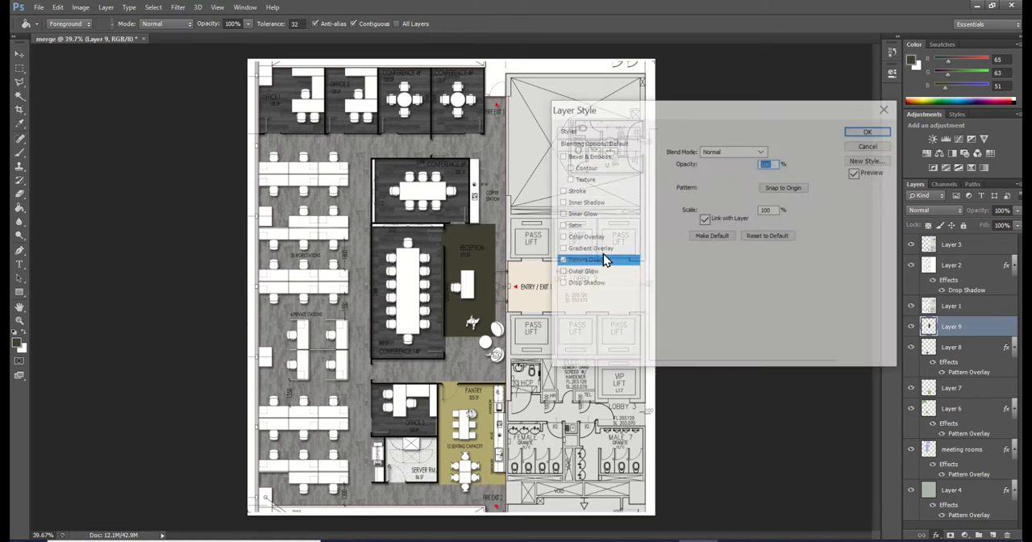
pyautogui.click(735, 187)
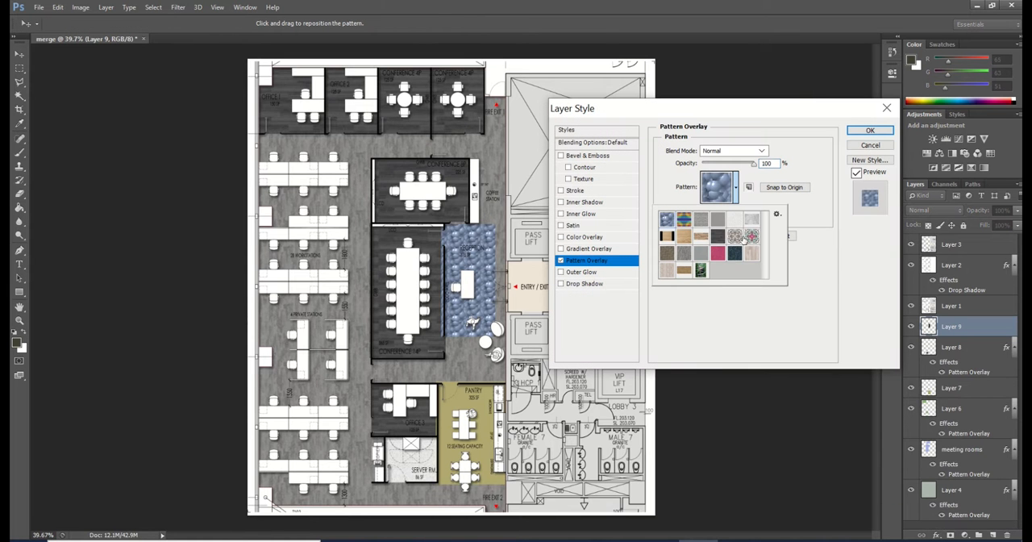
pyautogui.click(700, 271)
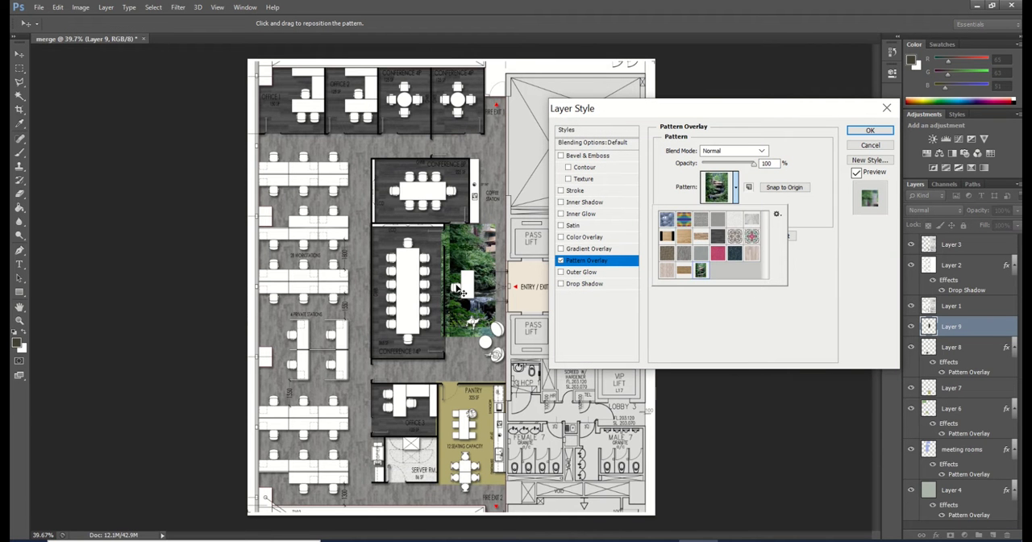
pyautogui.click(812, 209)
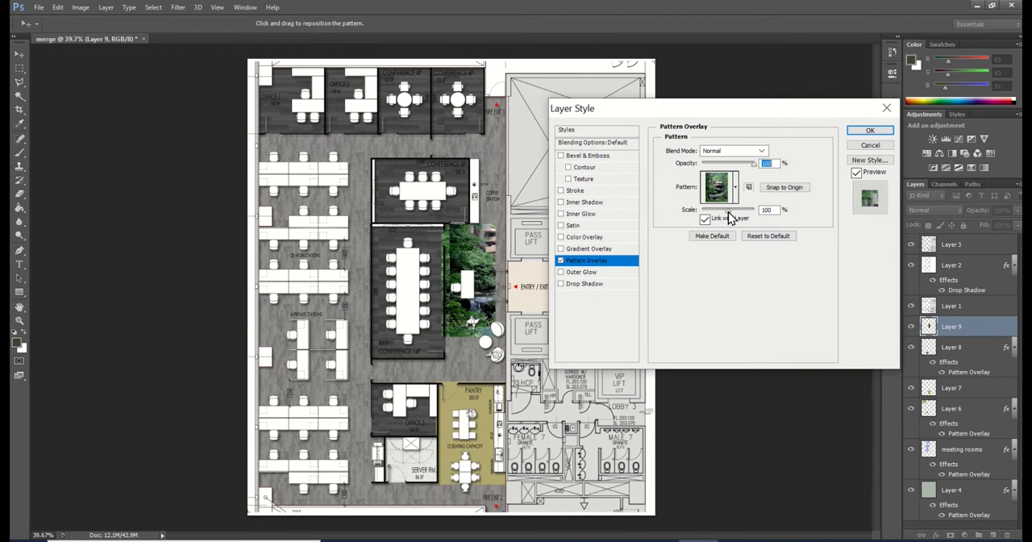
pyautogui.moveTo(735, 211)
pyautogui.mouseDown()
pyautogui.moveTo(724, 215)
pyautogui.moveTo(737, 217)
pyautogui.mouseUp()
pyautogui.click(871, 130)
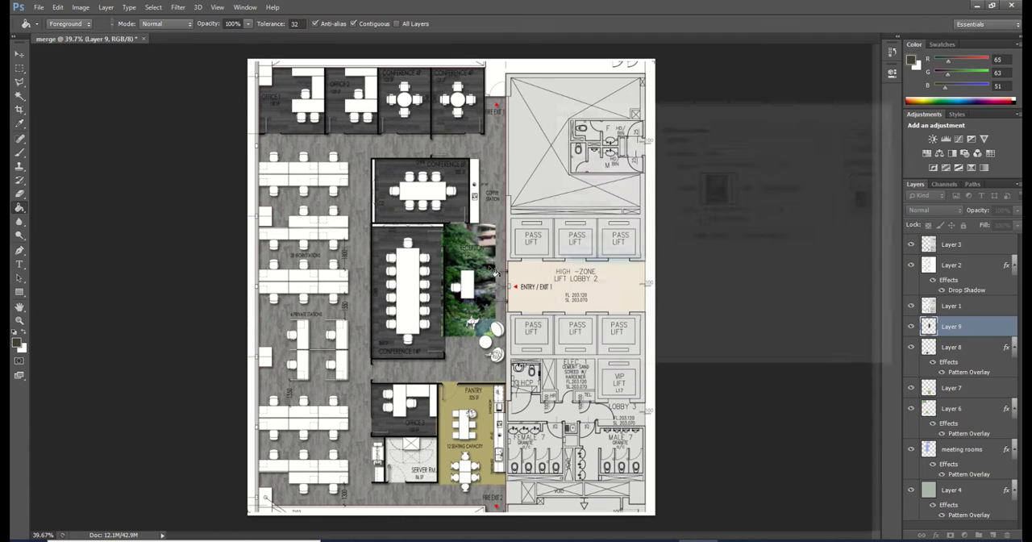
pyautogui.click(20, 54)
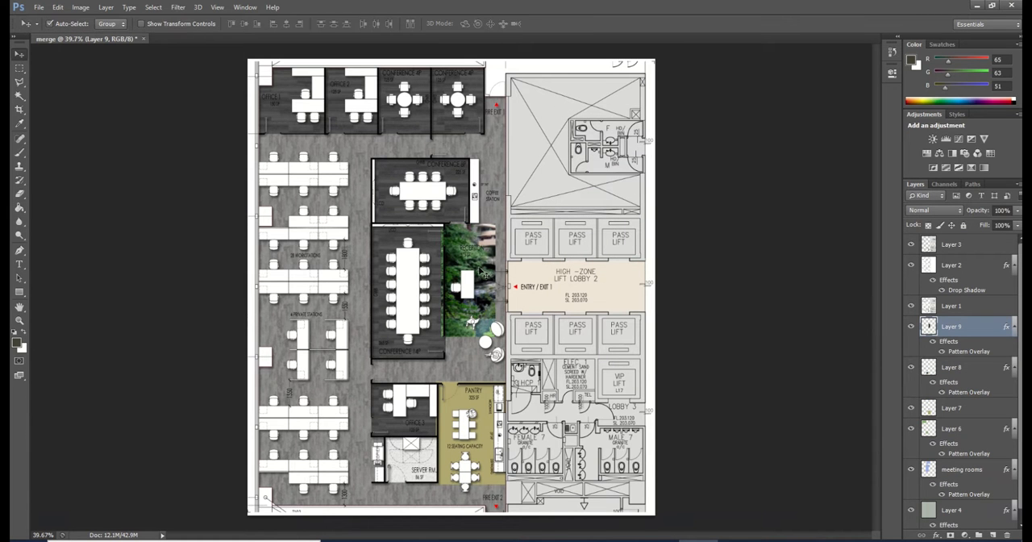